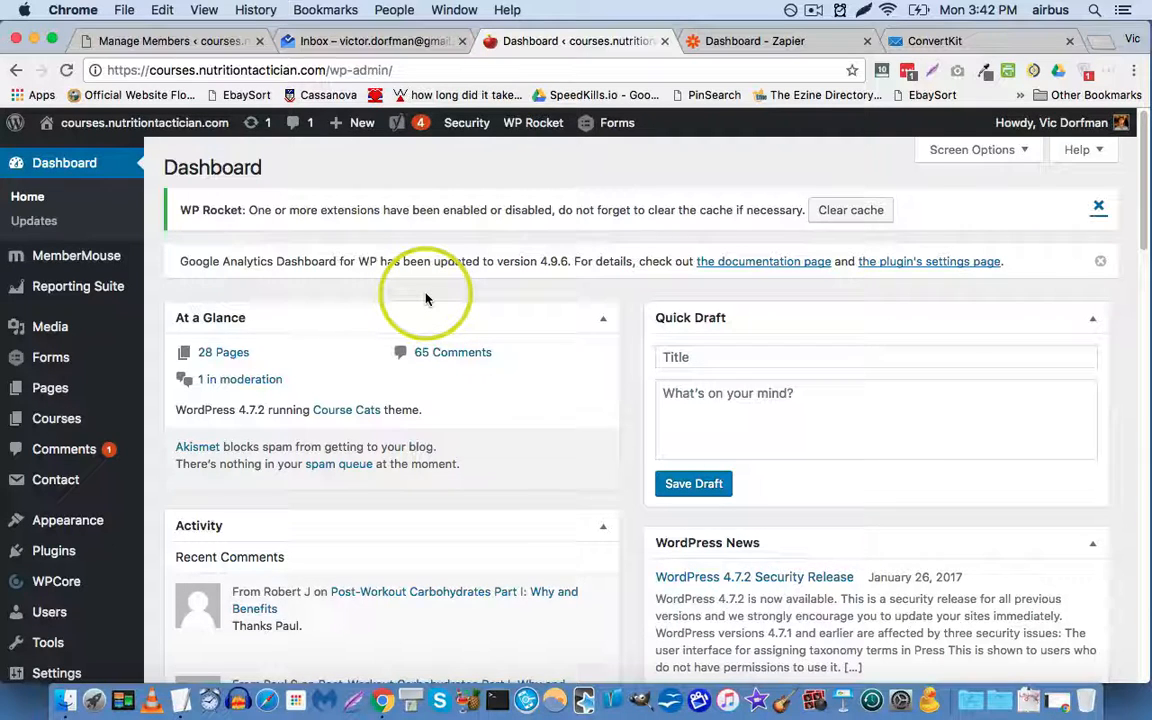
Step: Open MemberMouse Product Settings and scroll through the five products and their bundles
mouse_move(118, 257)
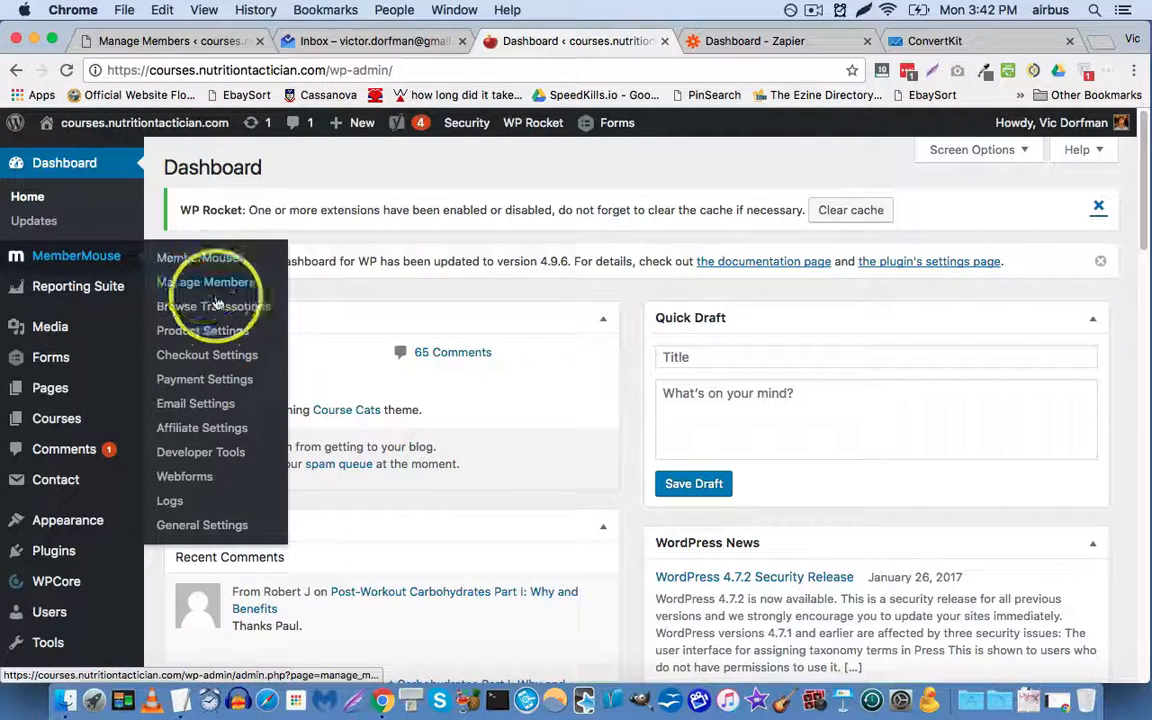
left_click(217, 341)
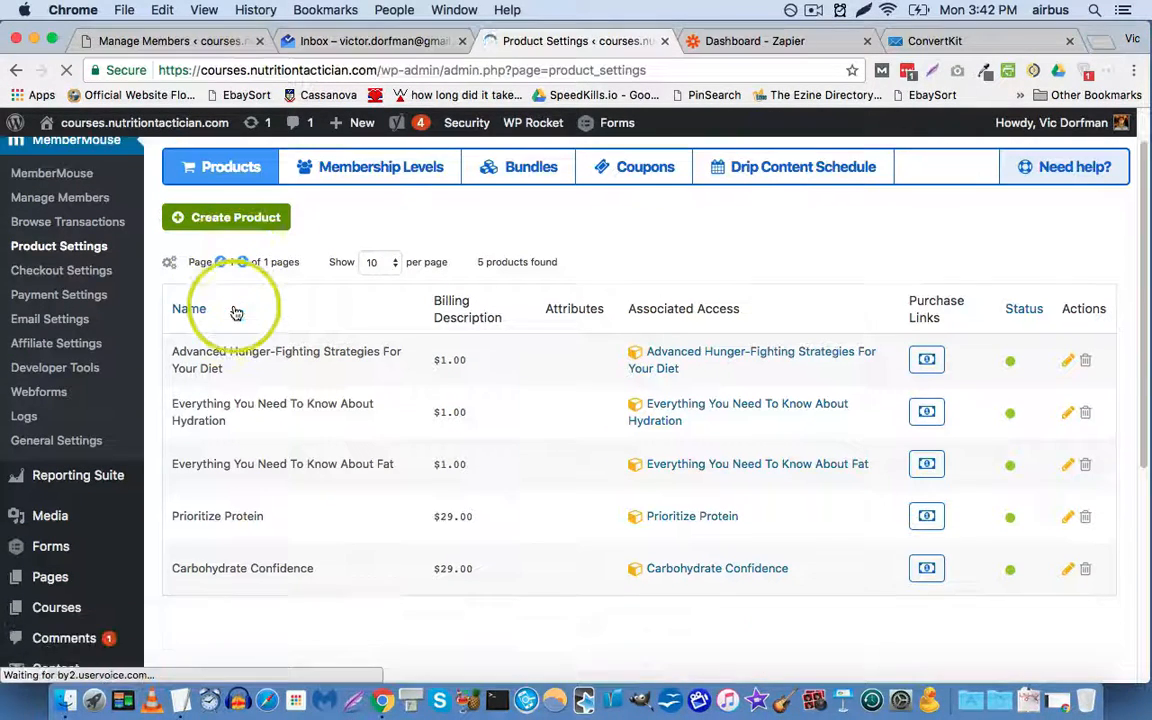
scroll(231, 314, "down", 1)
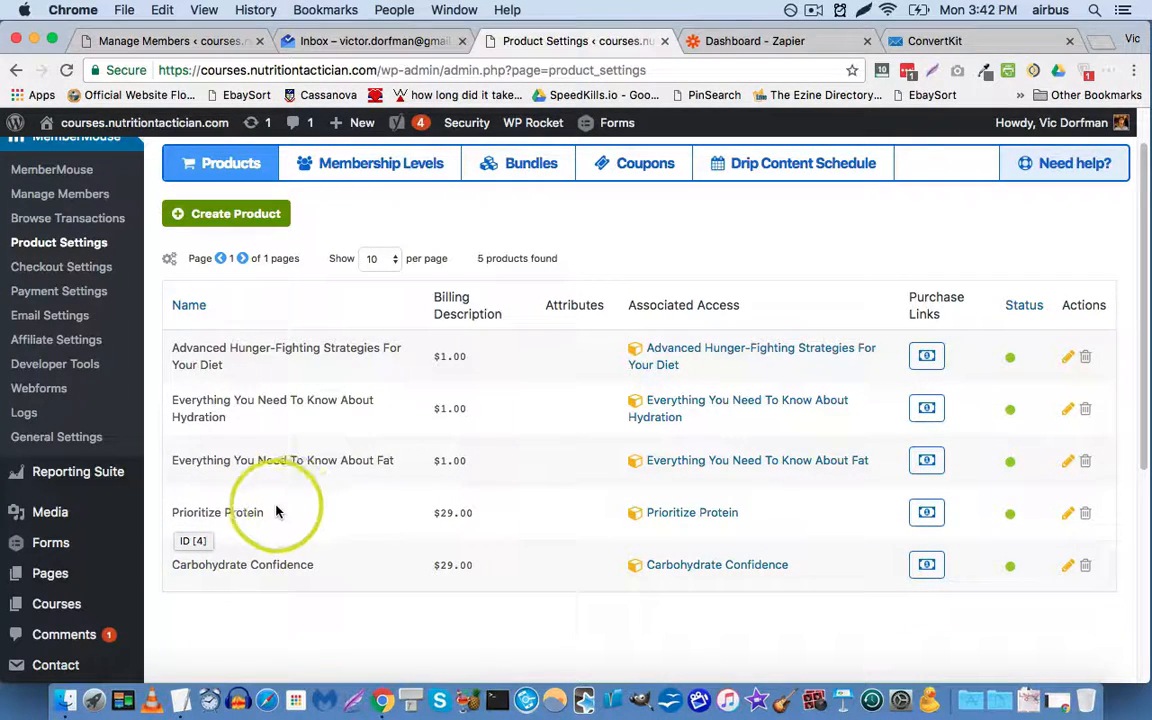
scroll(316, 536, "up", 1)
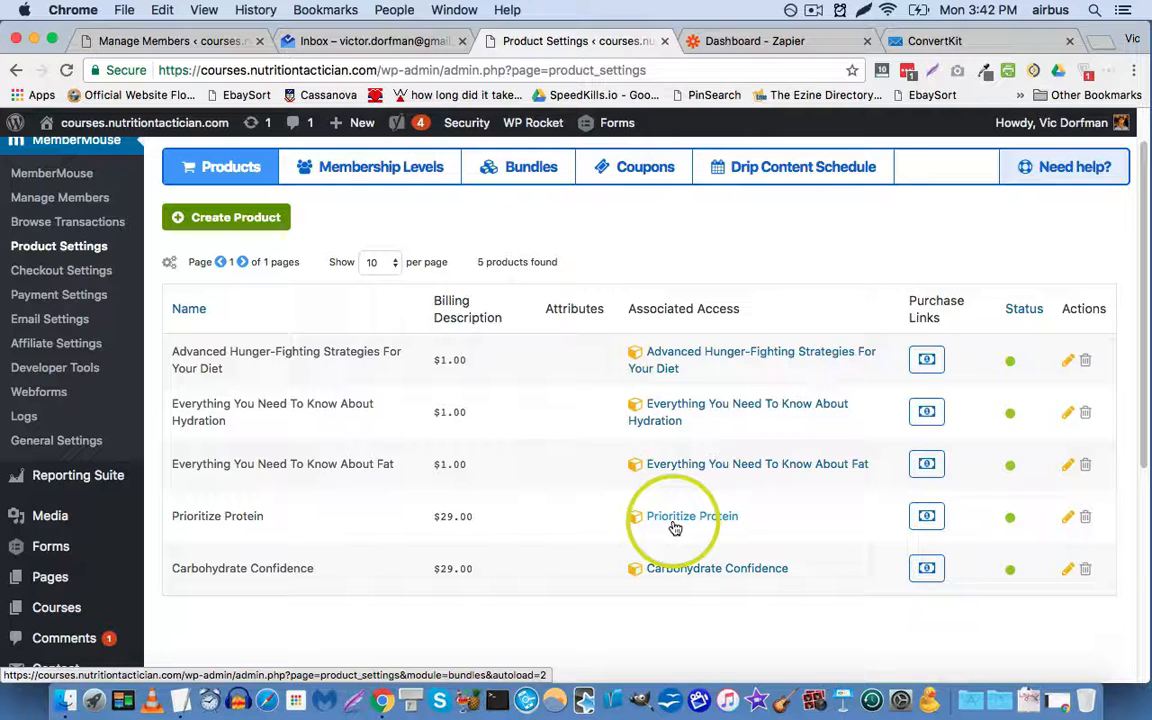
Step: Create a push notification: event Bundle Added, bundle Prioritize Protein, action Notify Zapier
left_click(32, 372)
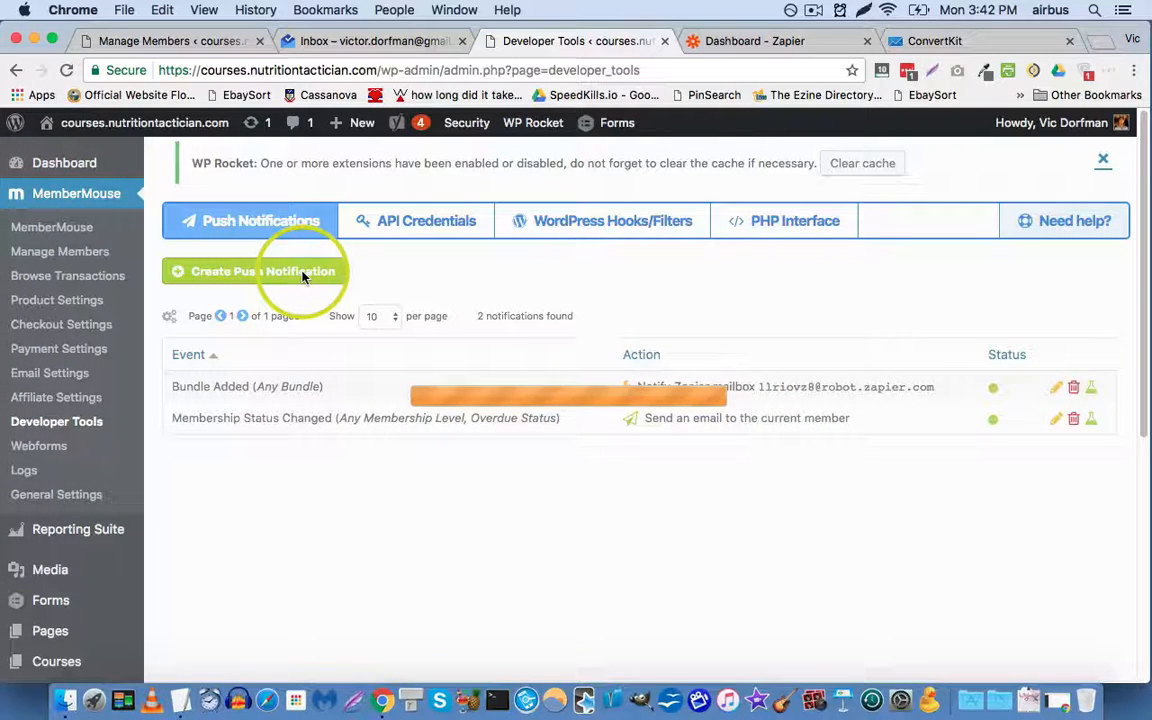
left_click(303, 274)
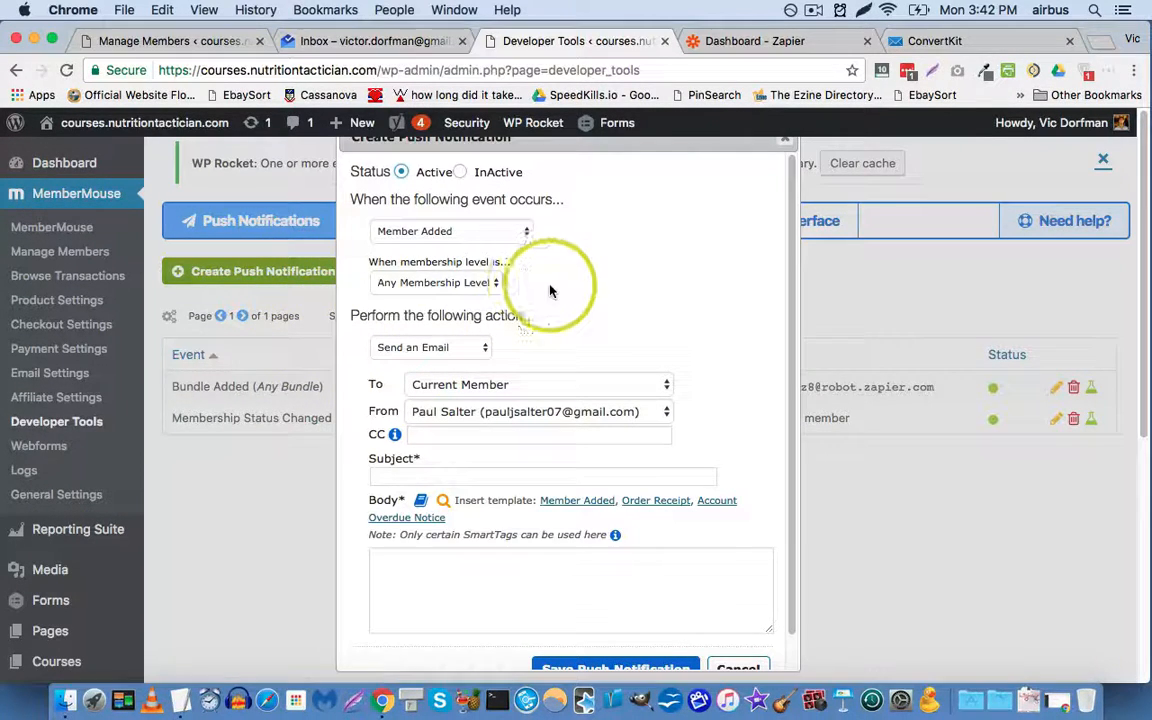
left_click(415, 232)
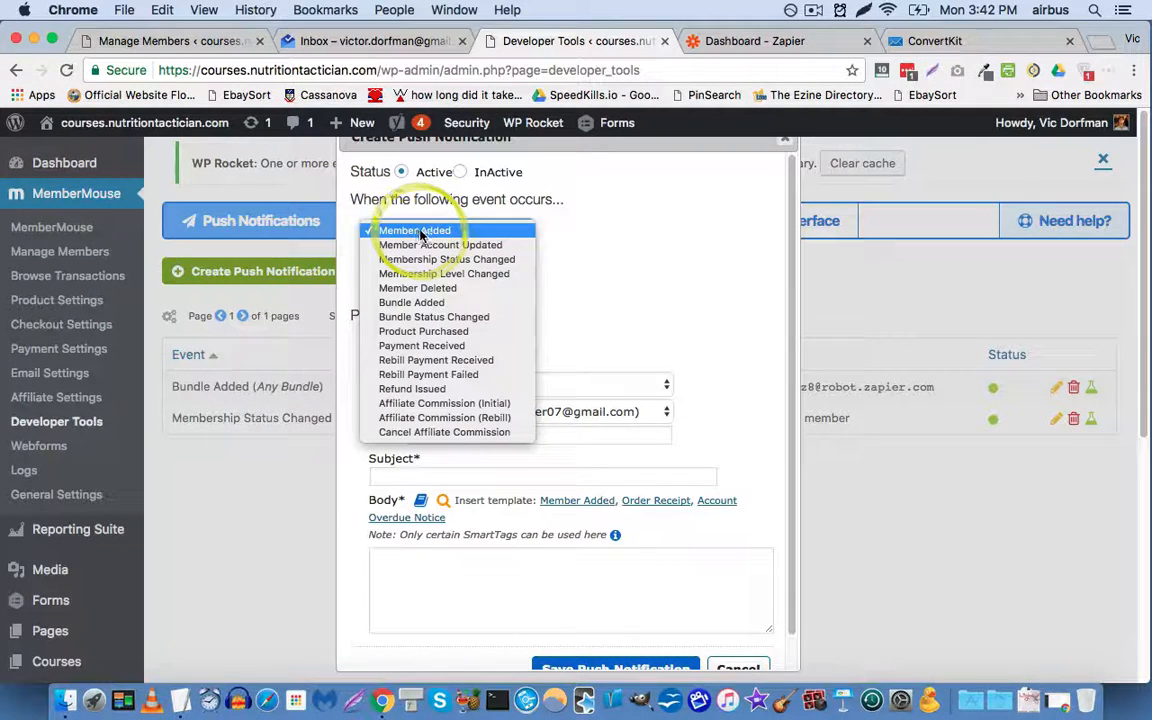
left_click(447, 303)
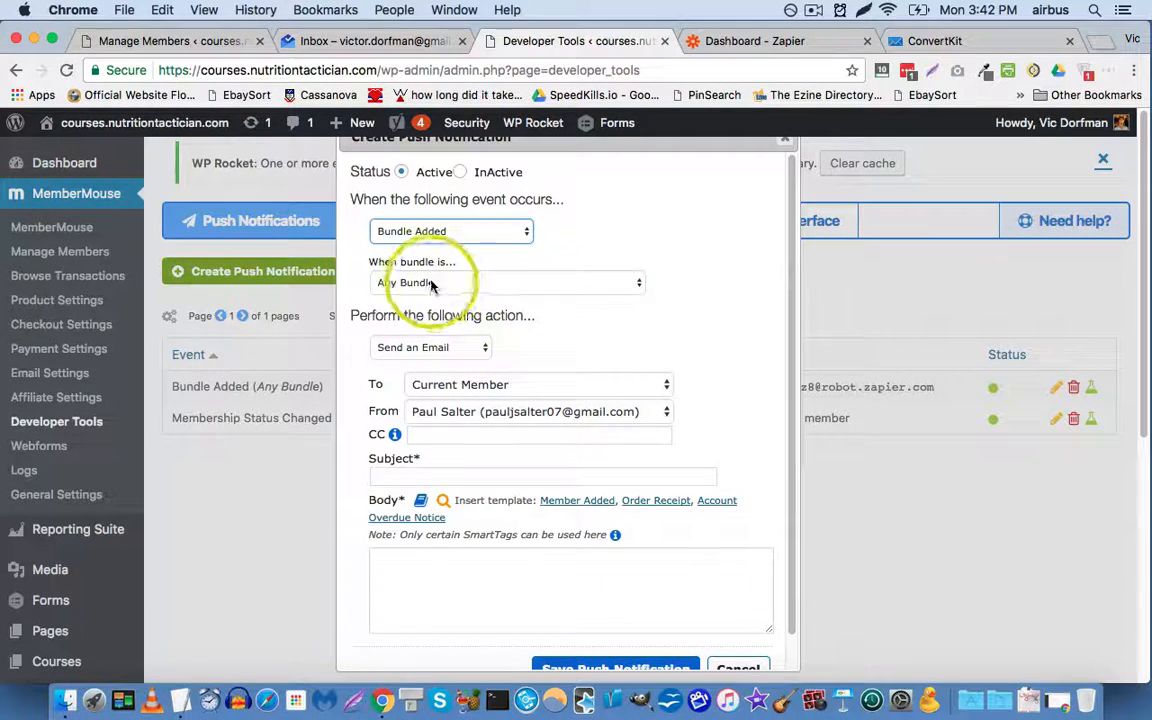
left_click(432, 283)
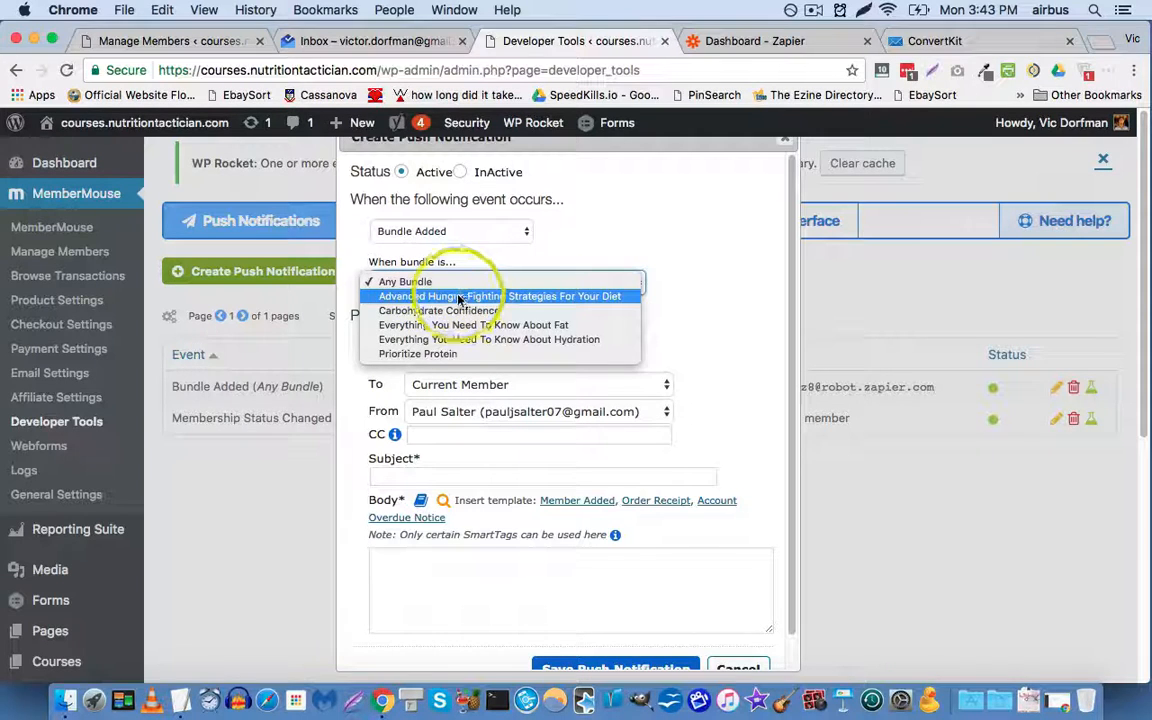
left_click(457, 354)
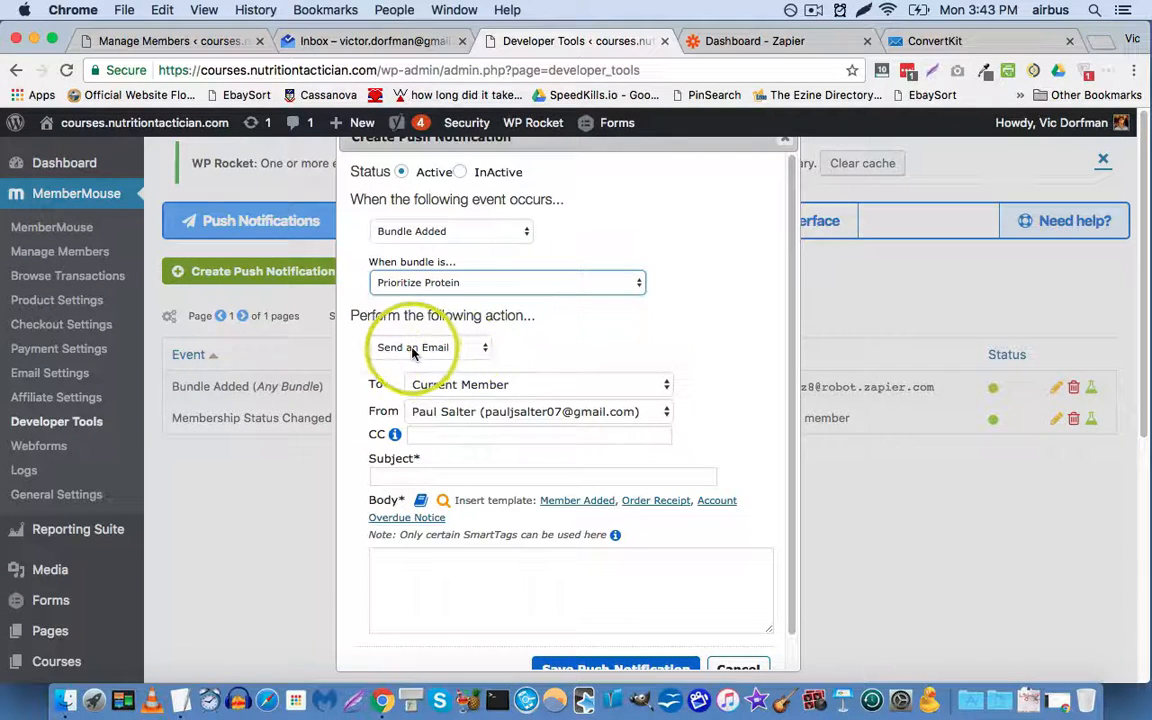
left_click(384, 346)
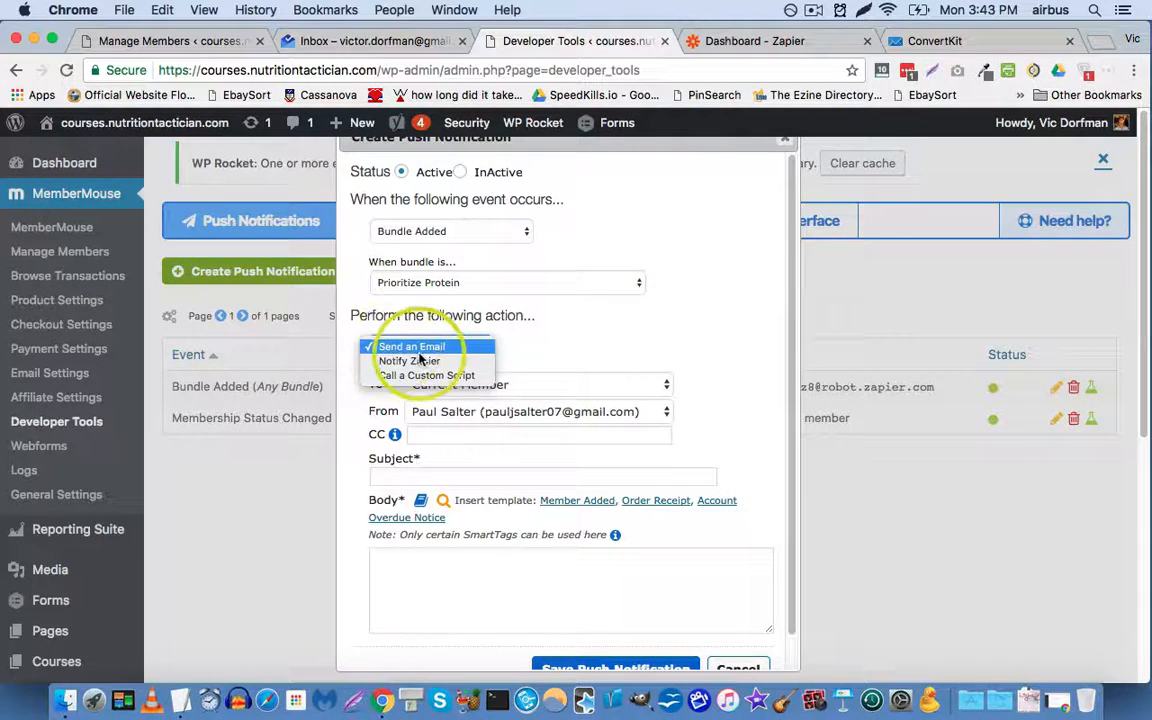
left_click(423, 362)
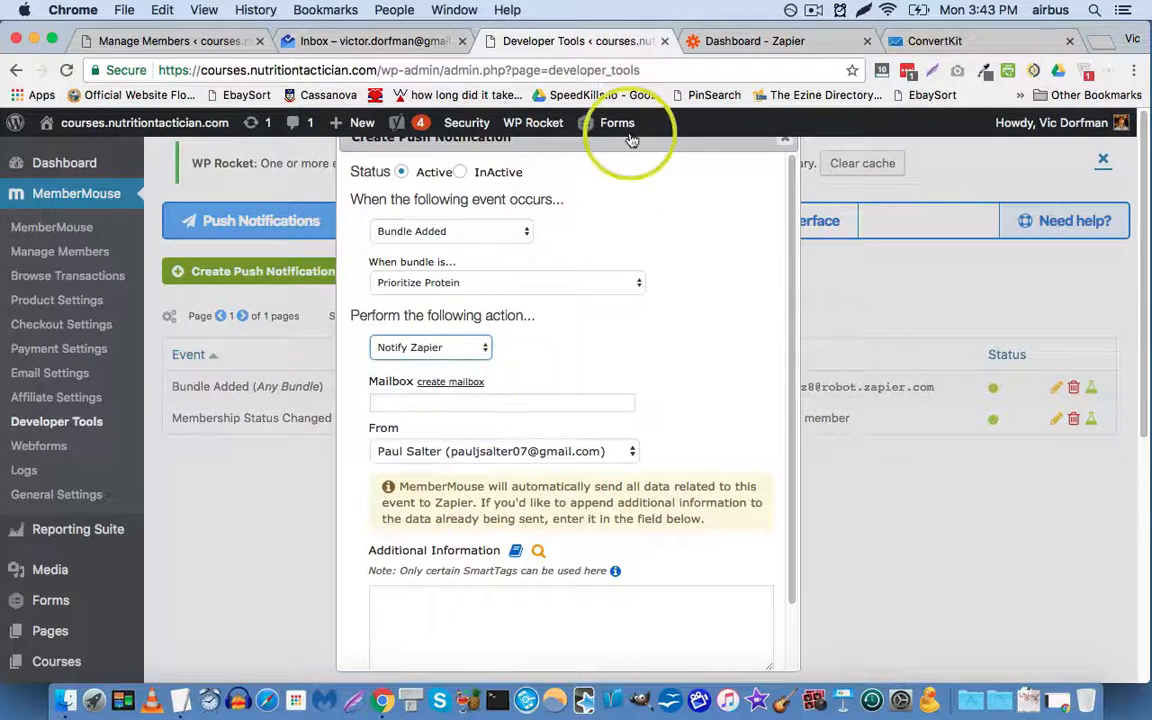
Step: Load the Zapier Email Parser site in a new tab and go to its login page
key("super+t")
type("zapier email")
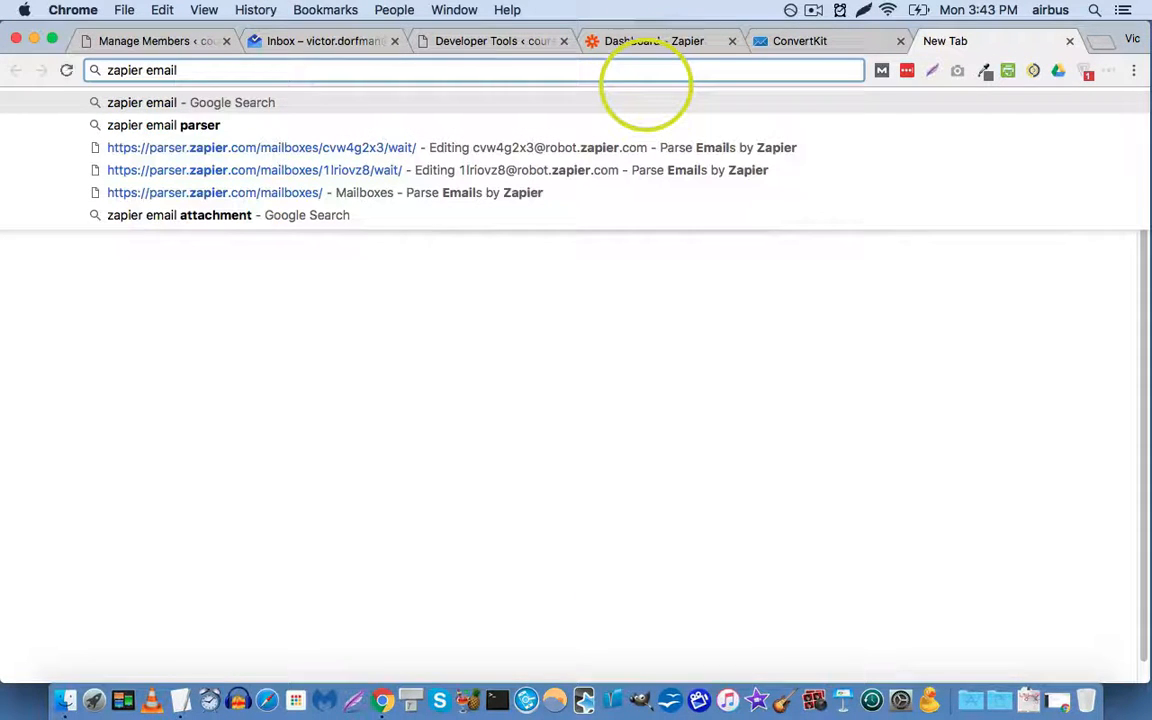
key("Down")
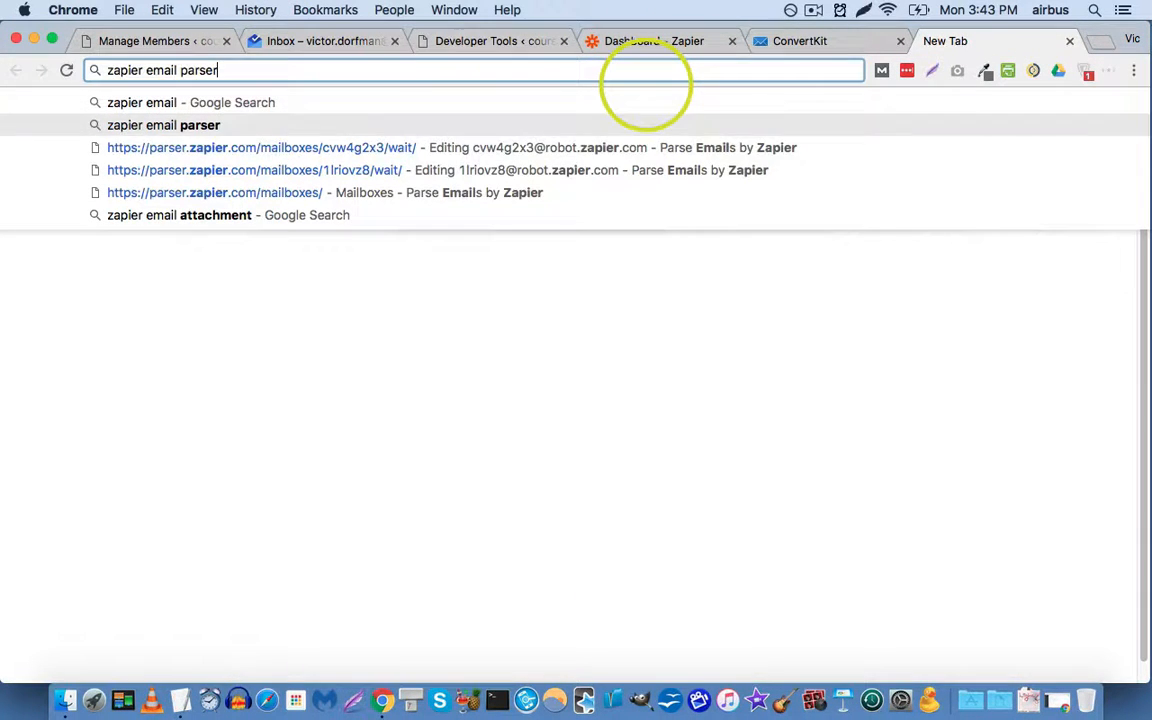
key("Down")
key("alt+shift+Left")
key("alt+shift+Left")
key("alt+shift+Left")
key("alt+shift+Right")
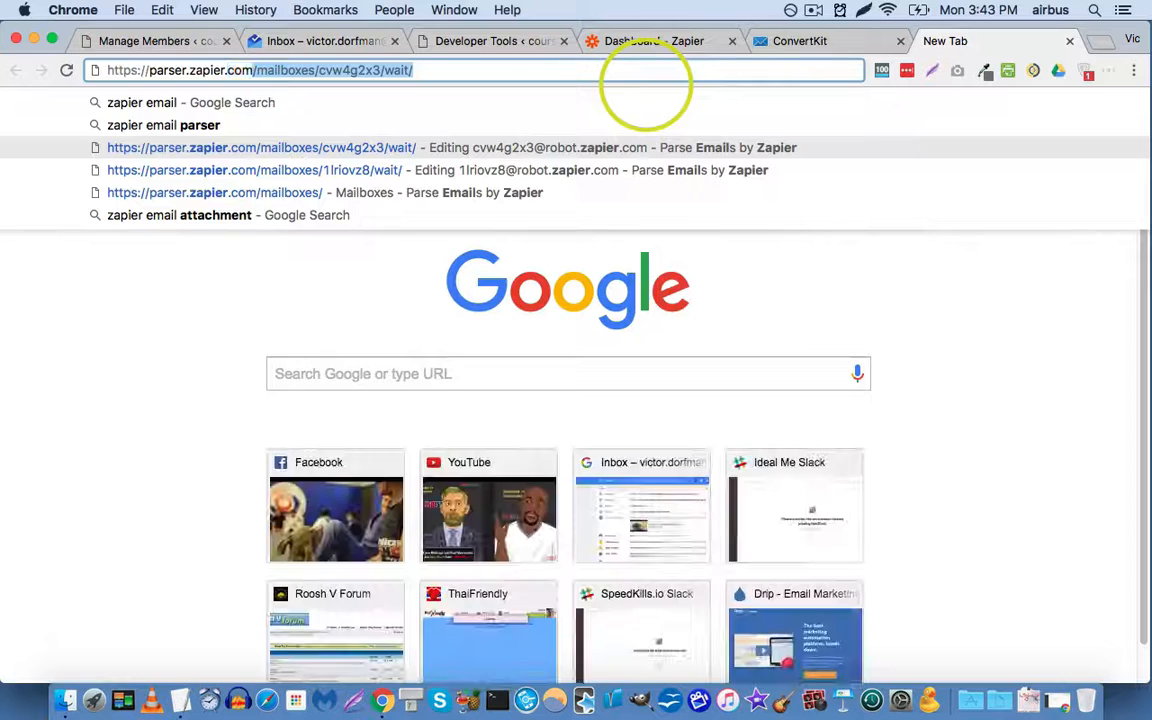
key("BackSpace")
key("Return")
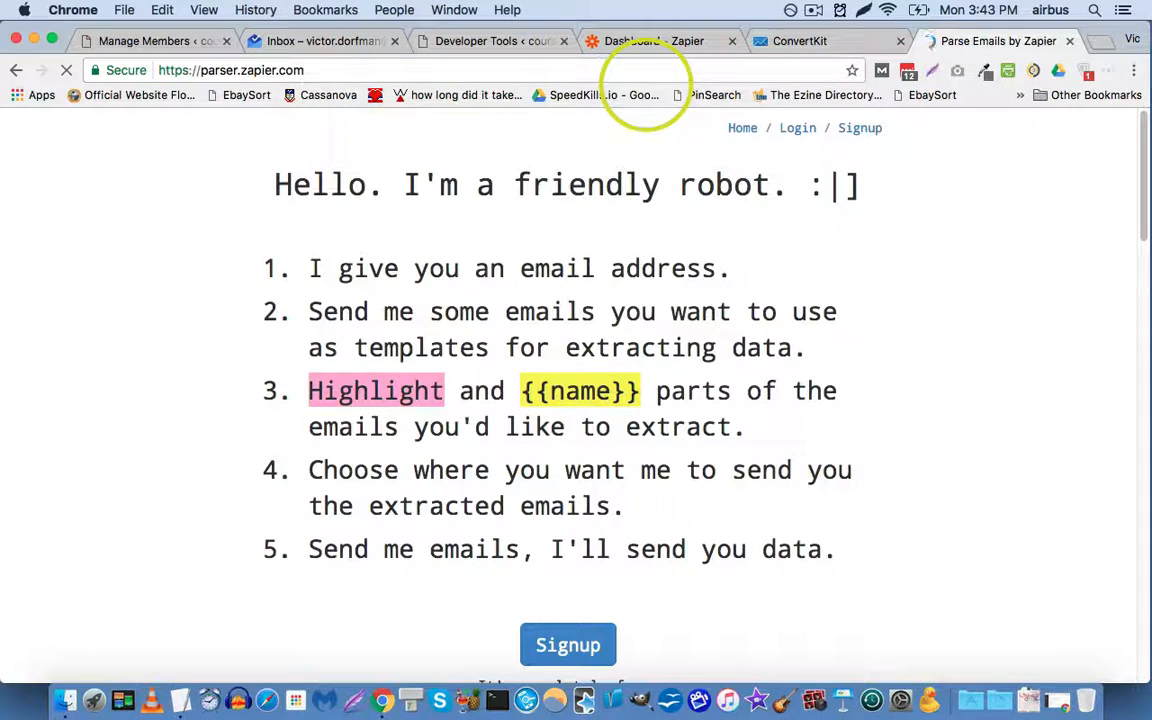
left_click(806, 135)
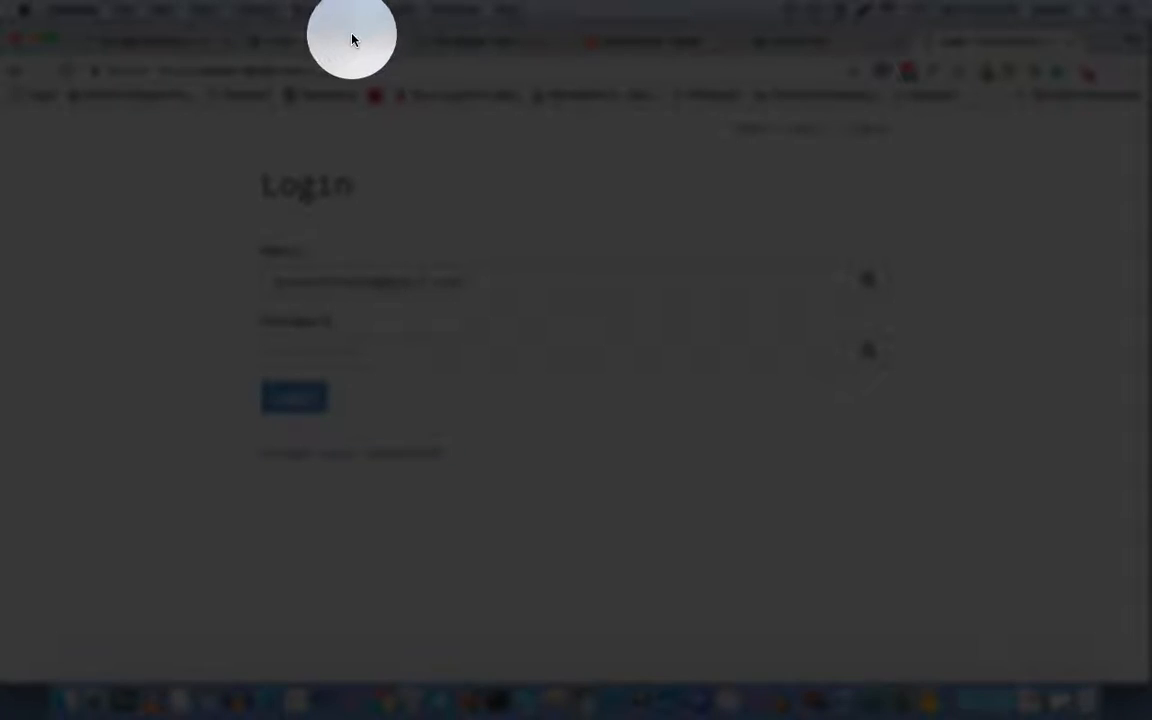
Step: Copy the account e-mail from Gmail, then enter it and the password to log in
left_click(345, 40)
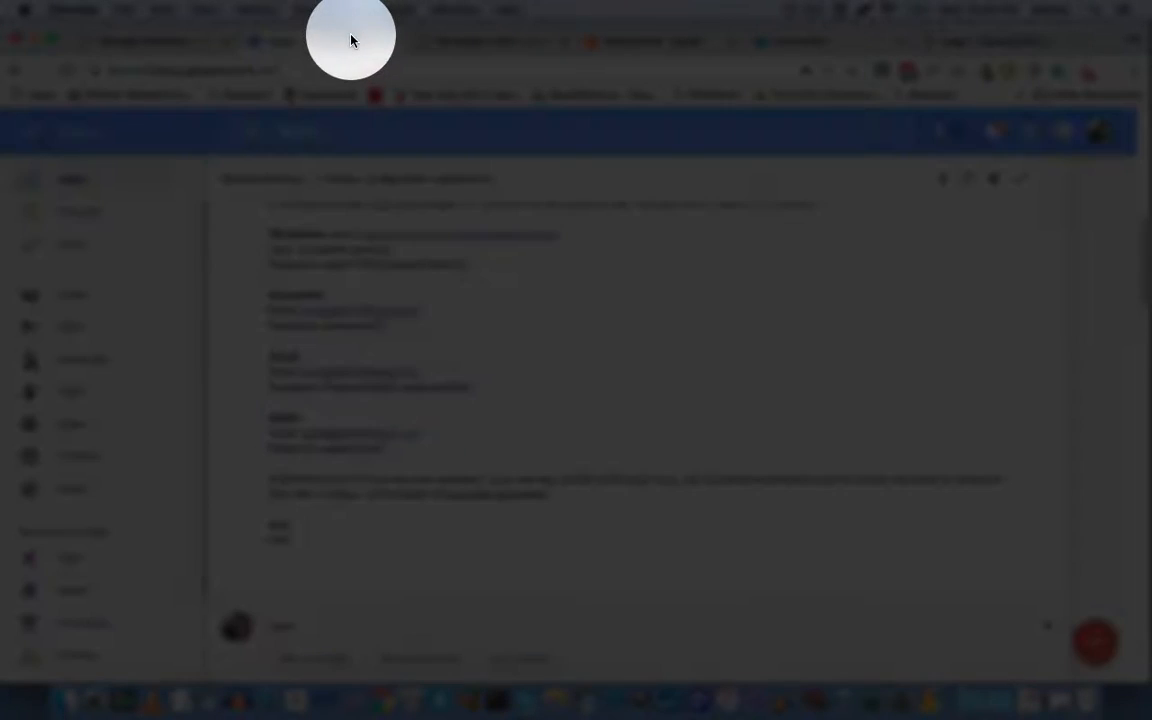
right_click(370, 315)
left_click(455, 397)
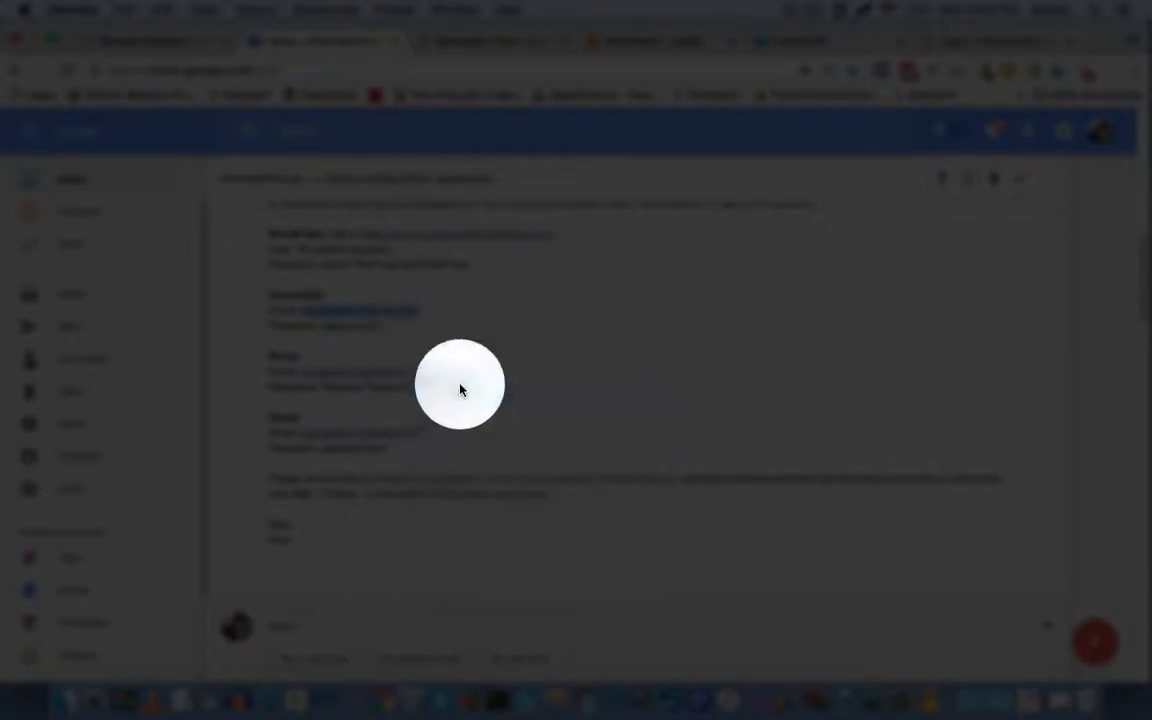
left_click(650, 38)
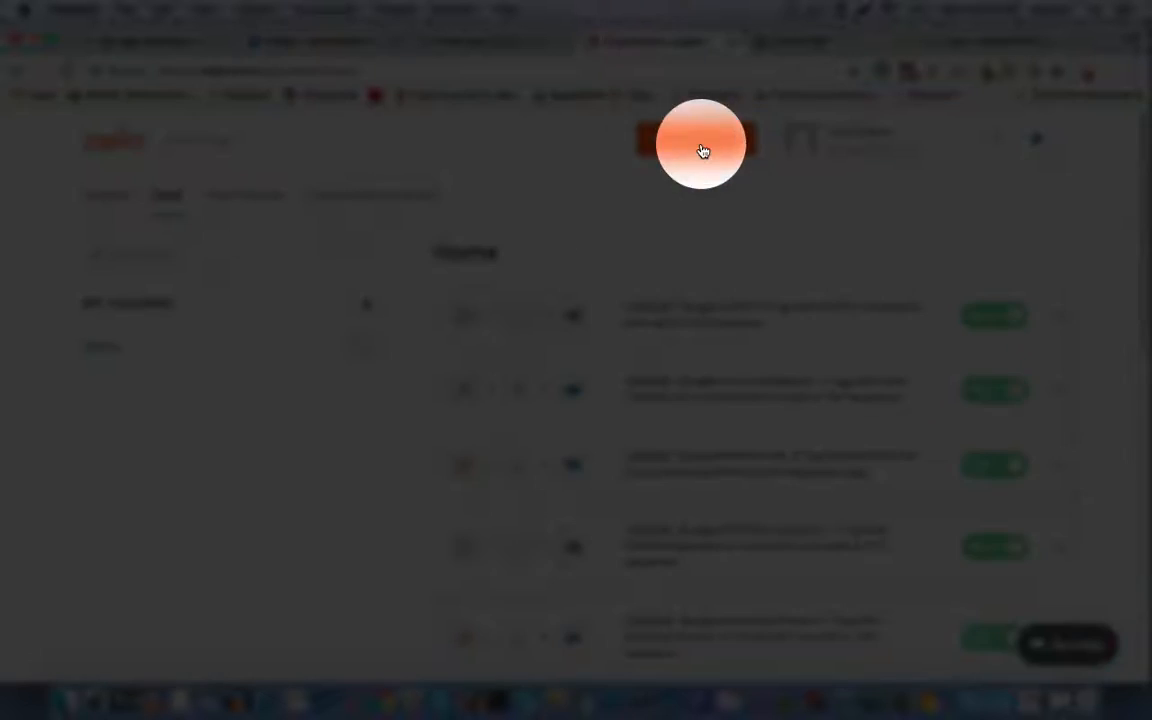
left_click(972, 42)
double_click(523, 279)
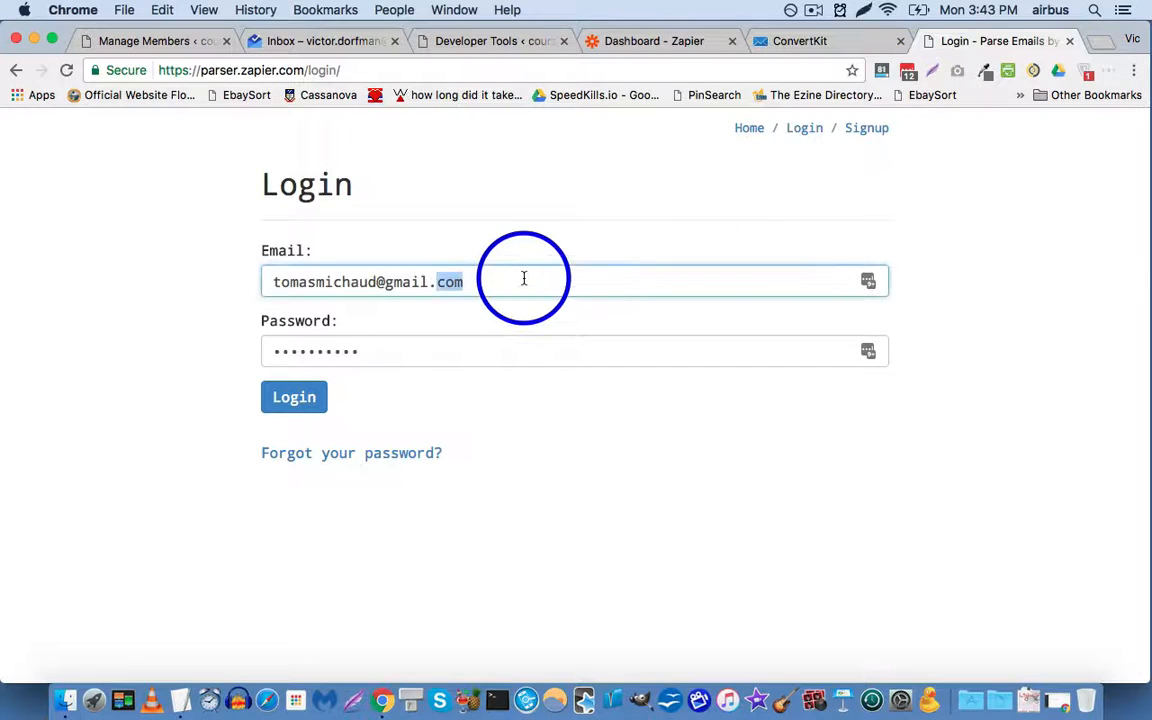
triple_click(524, 279)
key("super+v")
key("Tab")
type("•")
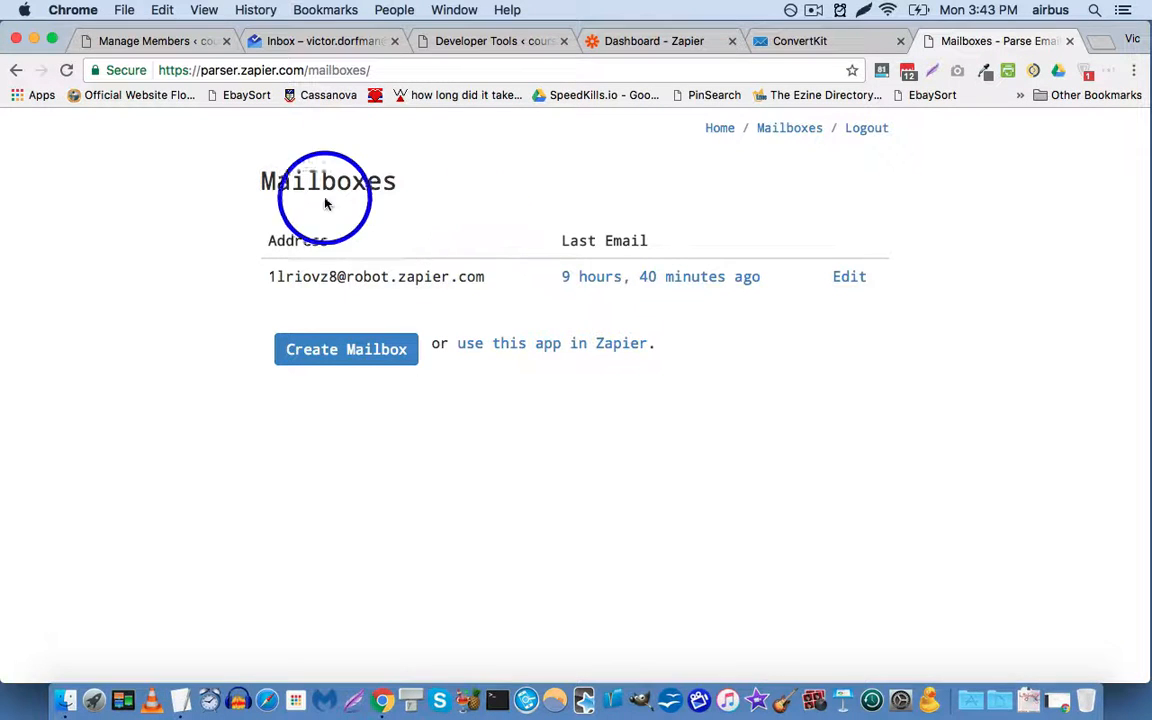
Step: Create a new parser mailbox, copy its robot address, and return to the MemberMouse form
left_click(343, 351)
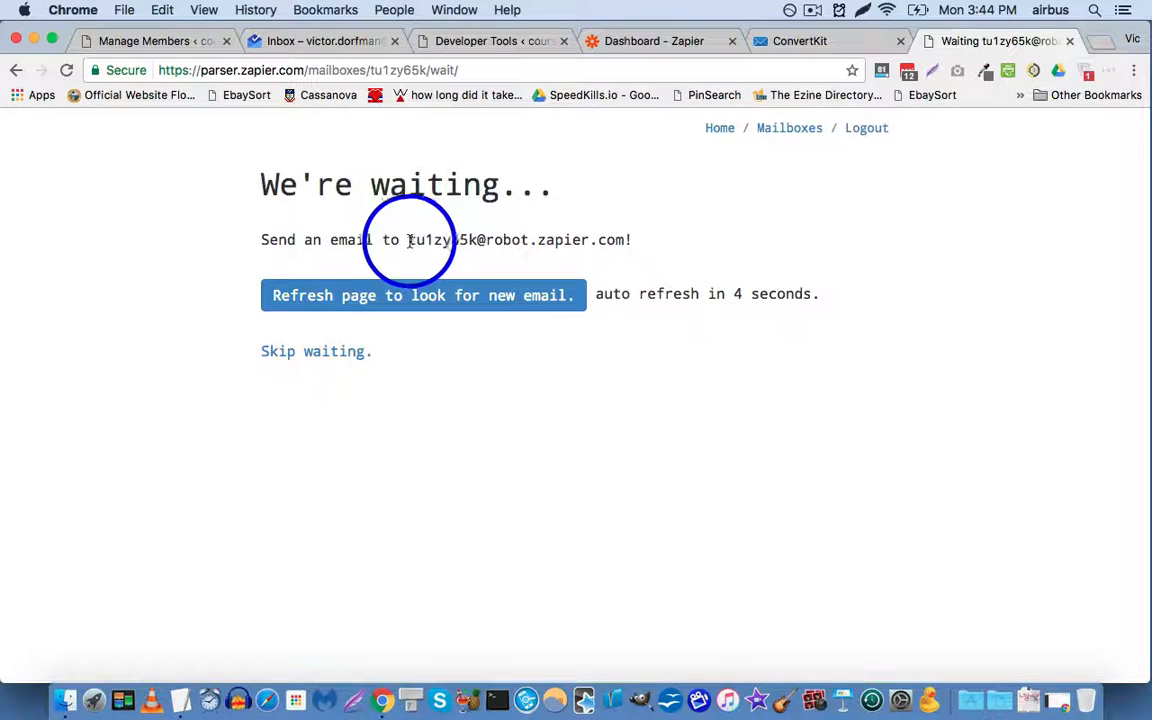
left_click_drag(409, 241, 621, 244)
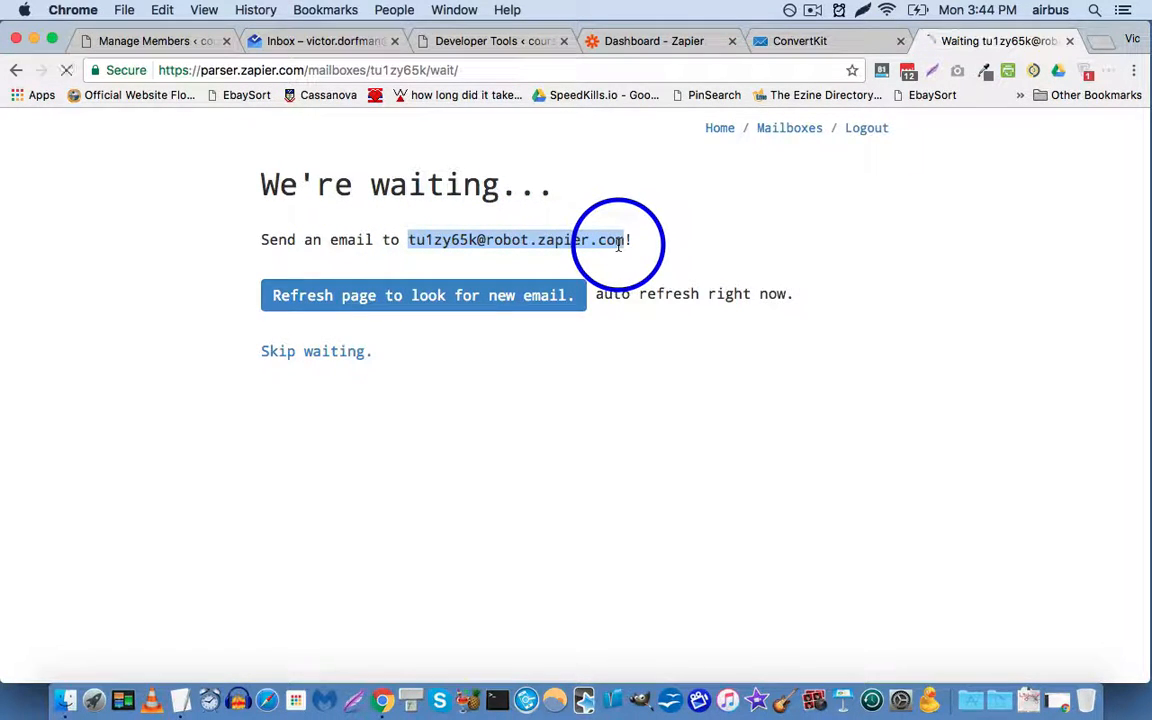
key("super+c")
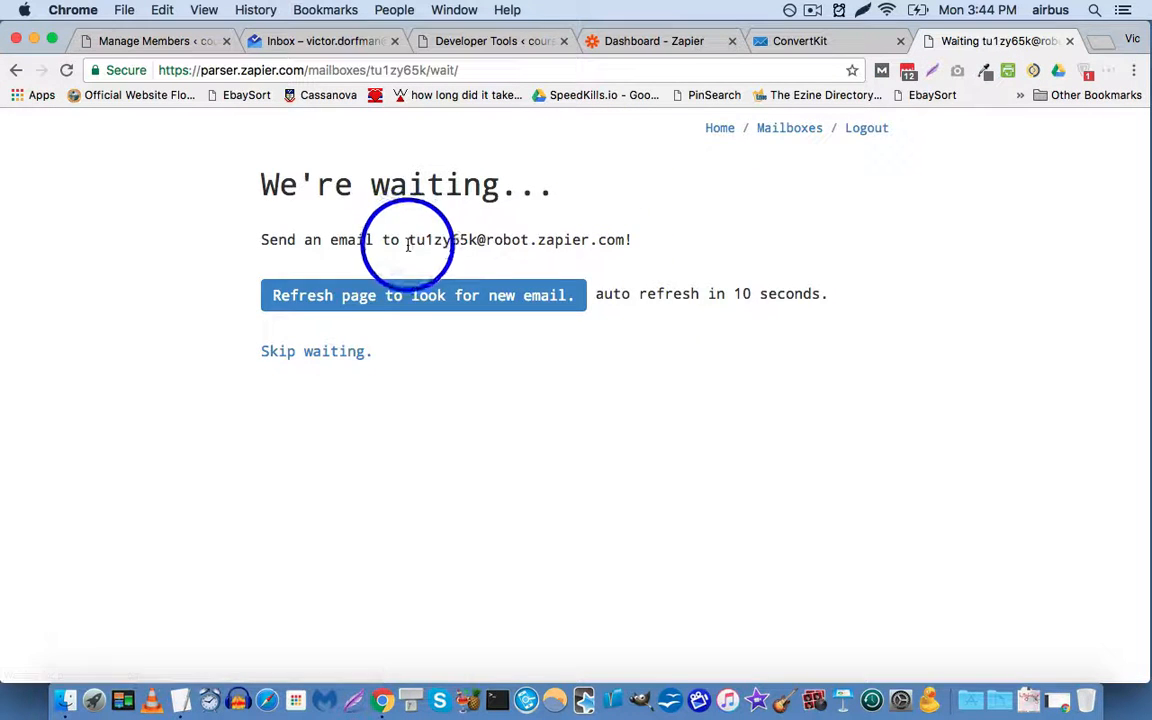
left_click(496, 43)
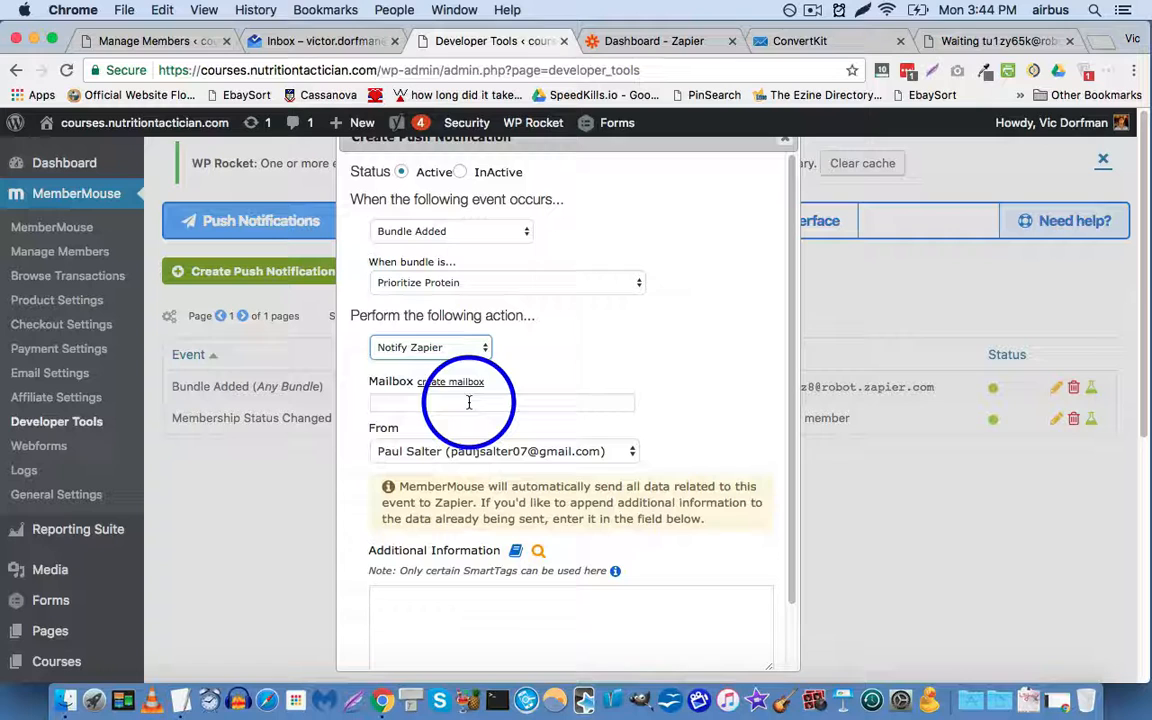
Step: Put the parser robot address in the Mailbox field and save the Prioritize Protein push notification
left_click(406, 400)
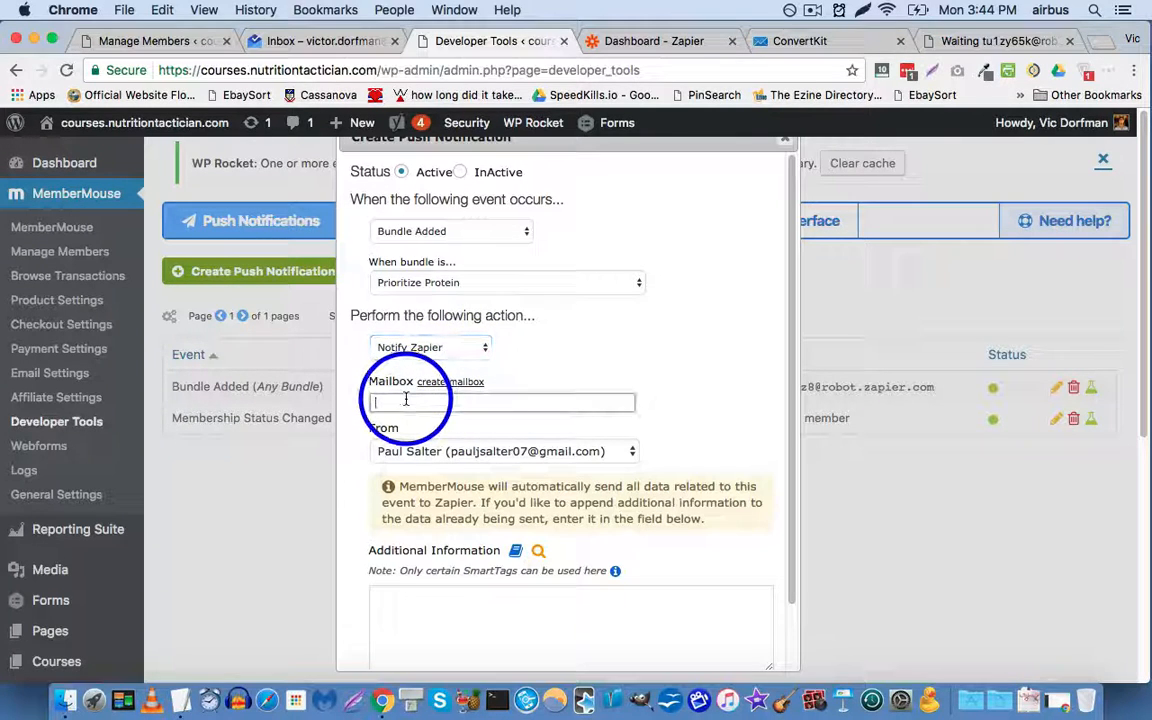
key("super+v")
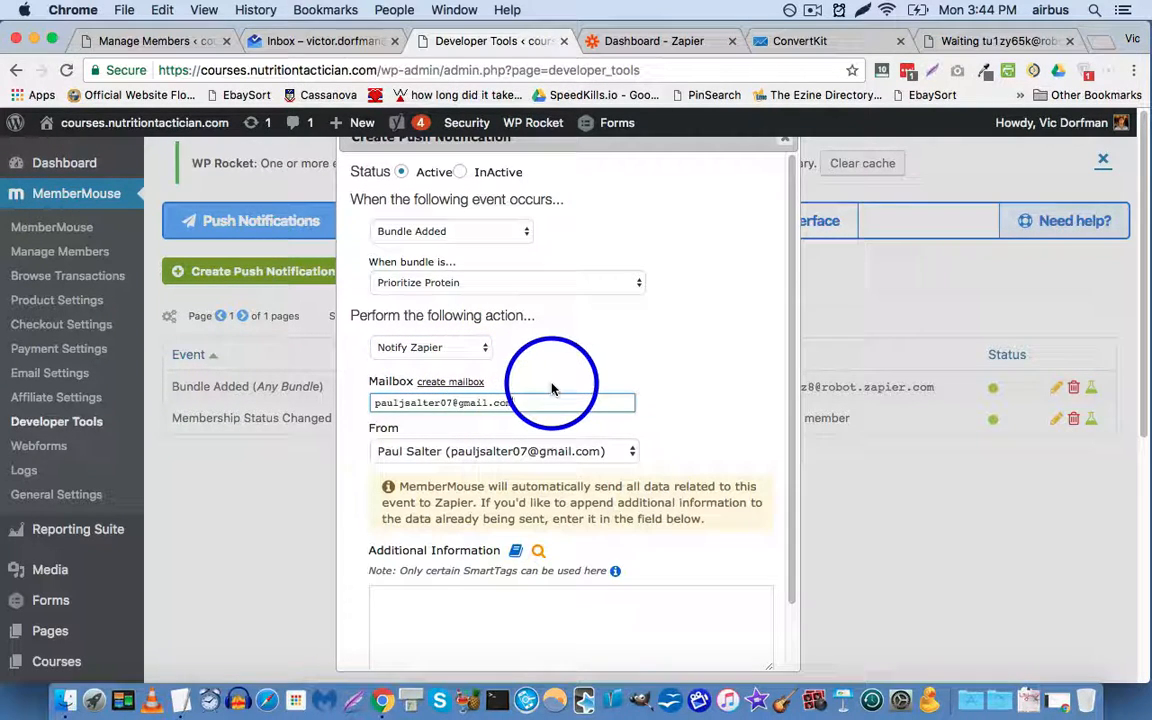
left_click(980, 41)
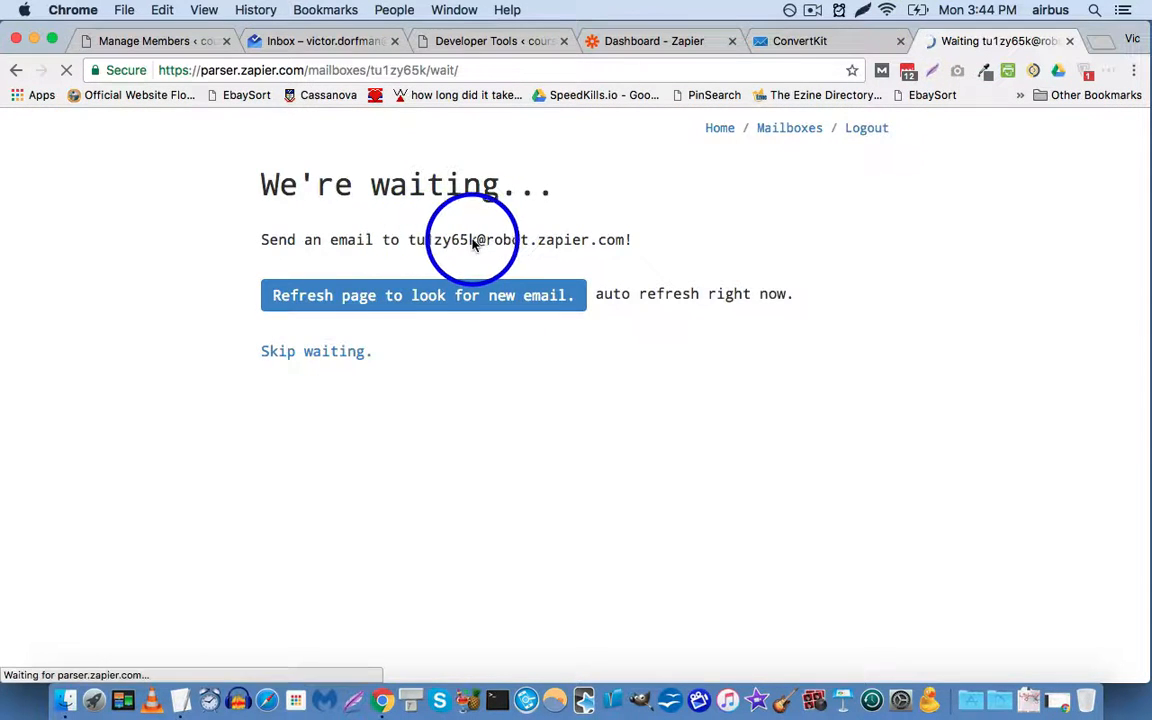
left_click_drag(405, 238, 625, 240)
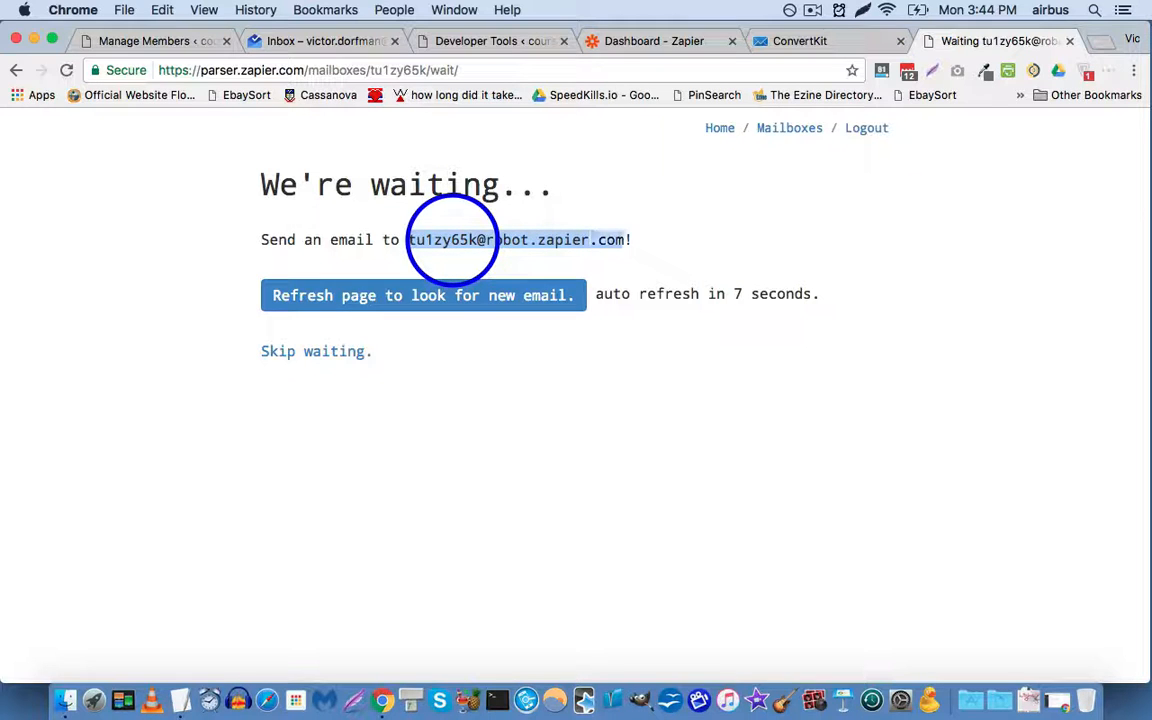
left_click(462, 40)
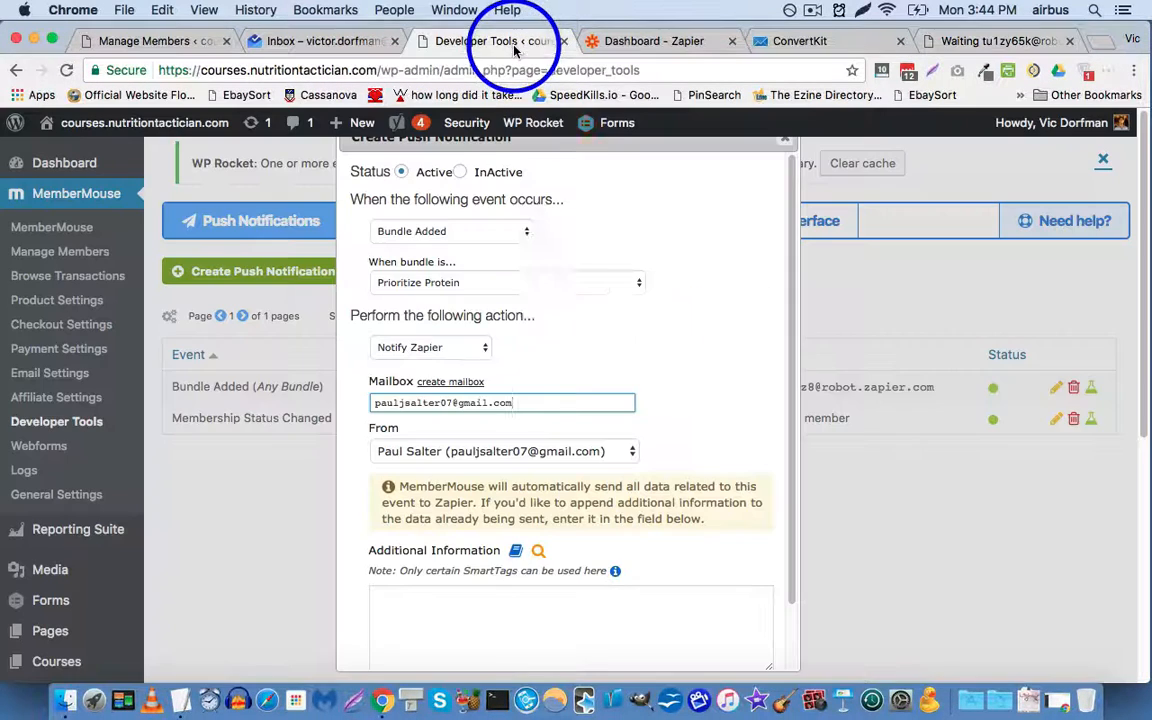
triple_click(560, 397)
key("super+v")
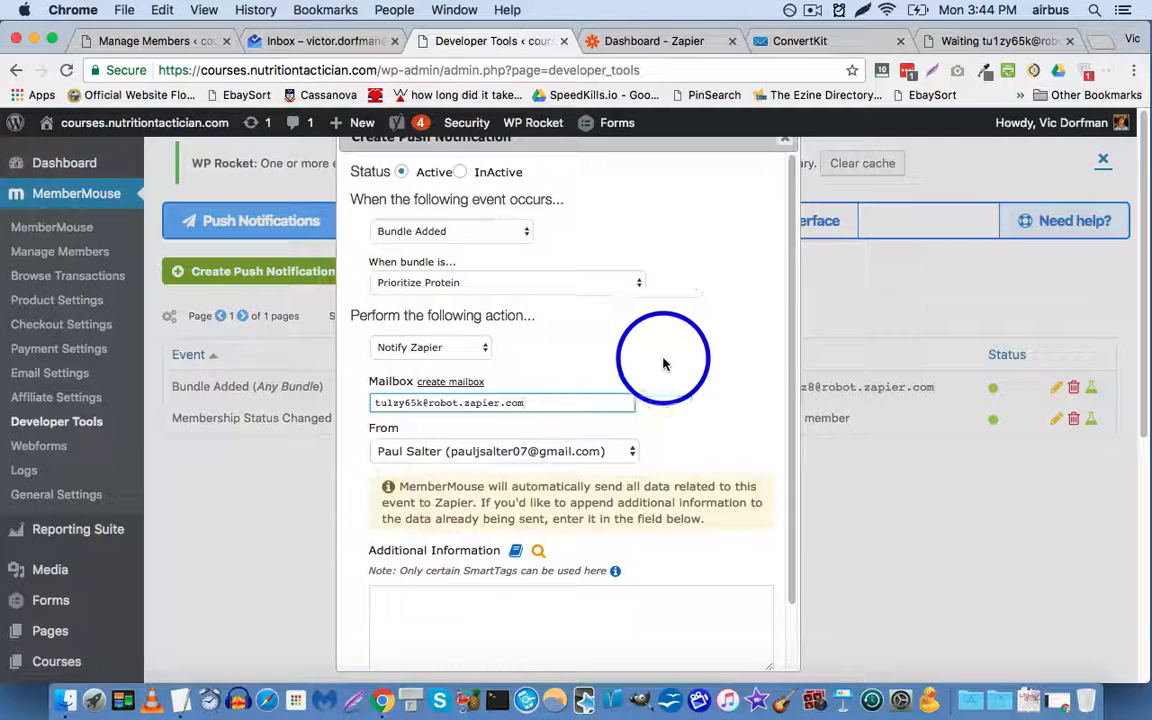
scroll(655, 349, "down", 3)
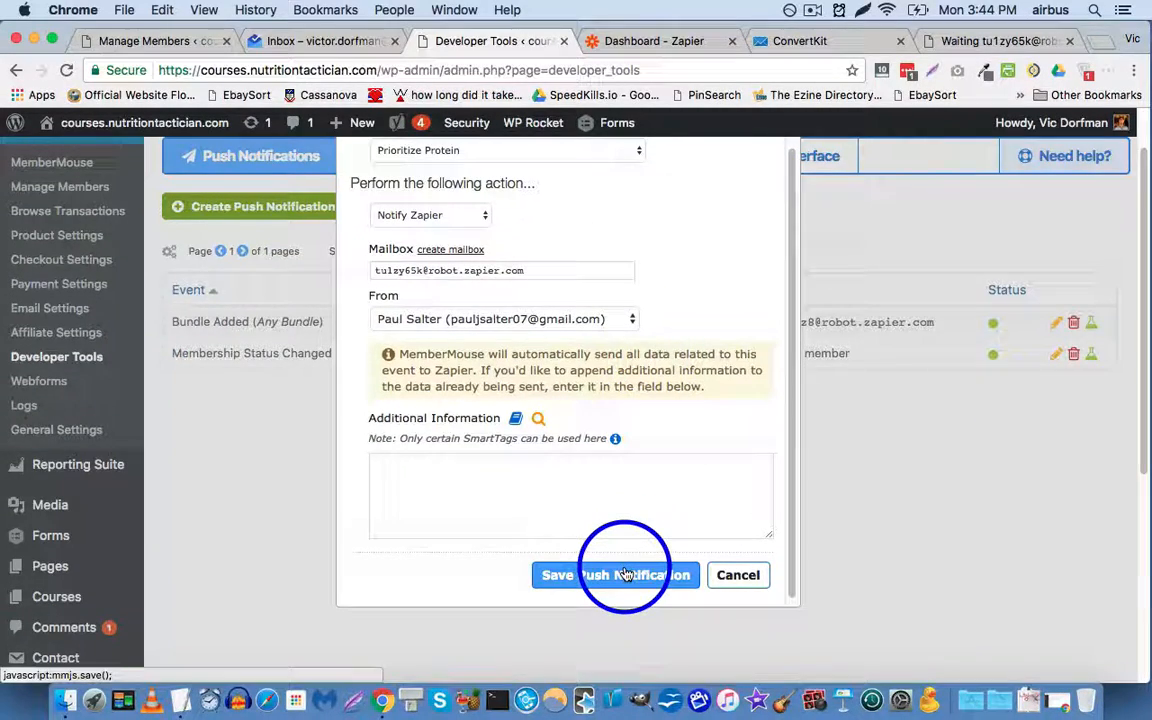
left_click(625, 572)
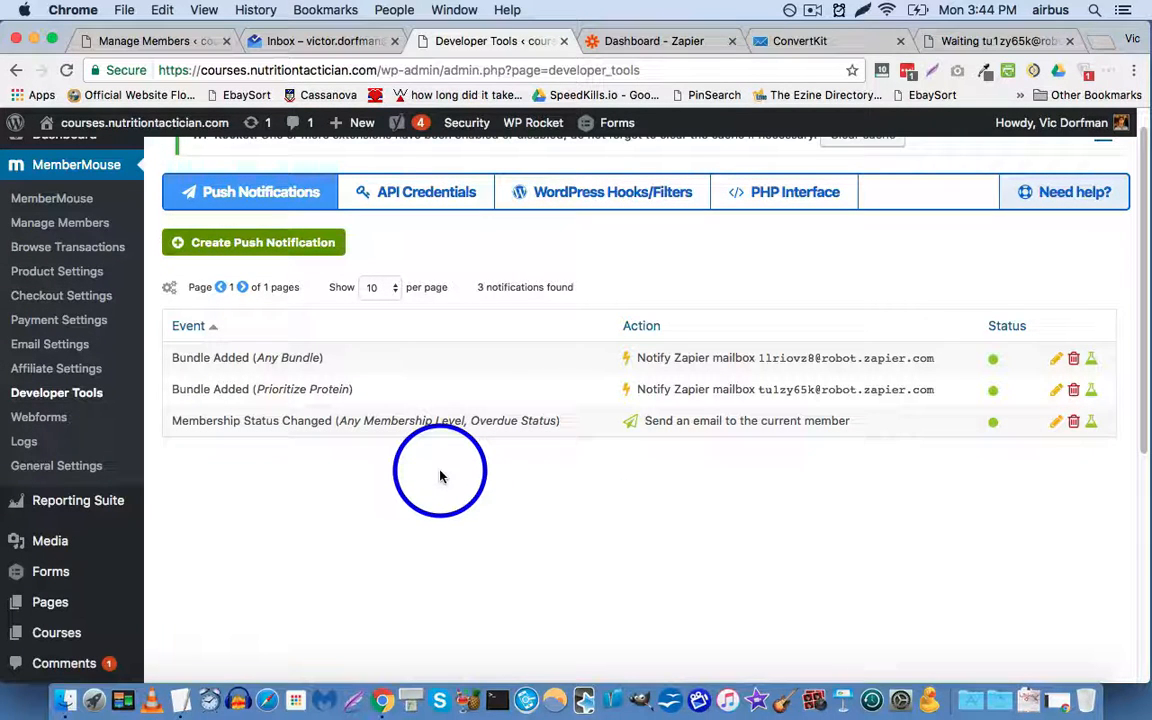
left_click(663, 42)
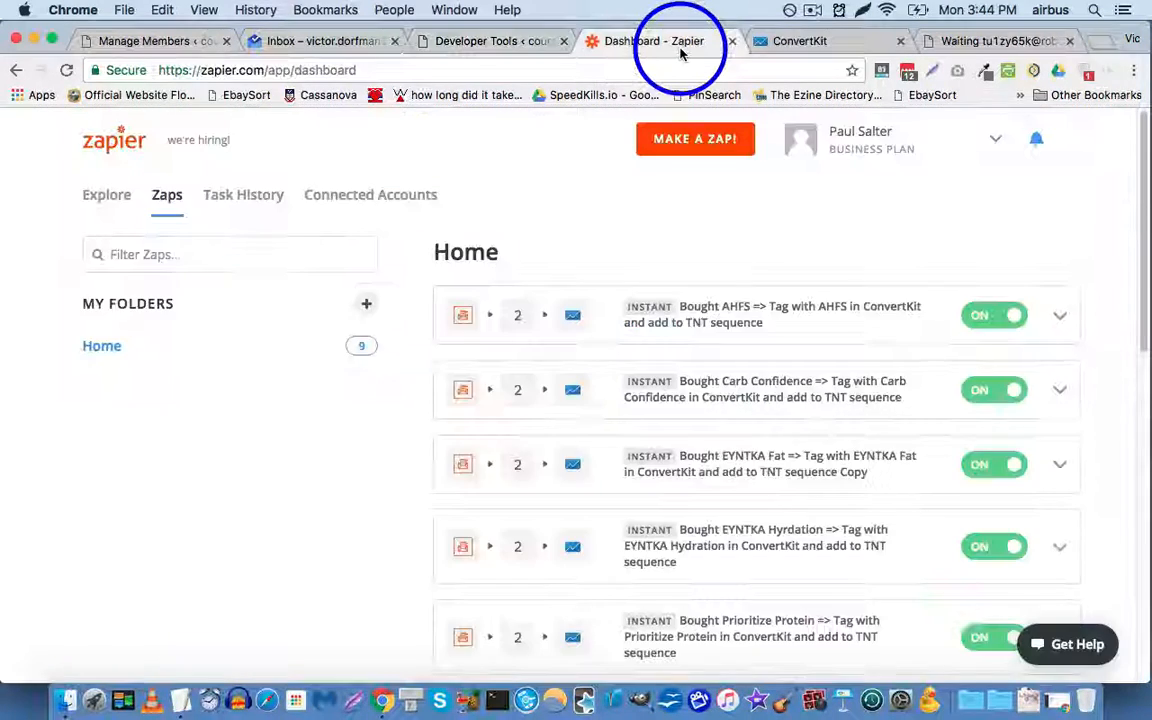
Step: Check the parser's waiting page for an email, then go back to the three push notifications in Developer Tools
left_click(958, 45)
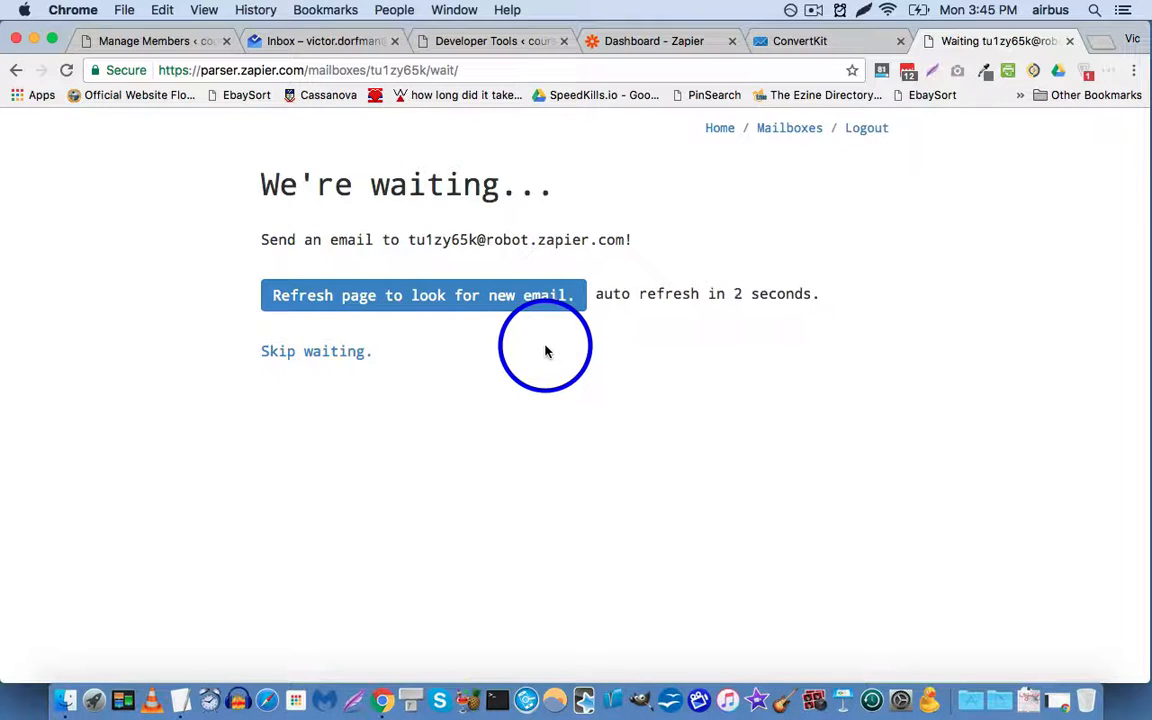
left_click(636, 41)
left_click(480, 40)
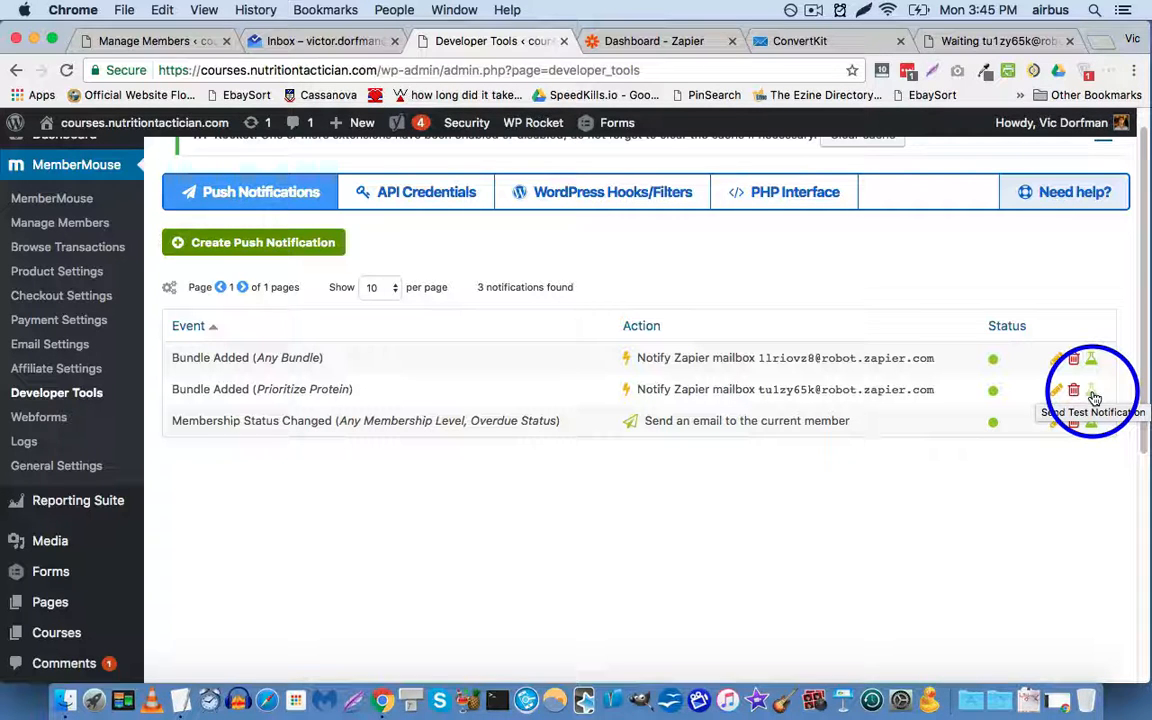
Step: Browse the transactions, then open Manage Members to reach the test member's record
left_click(116, 256)
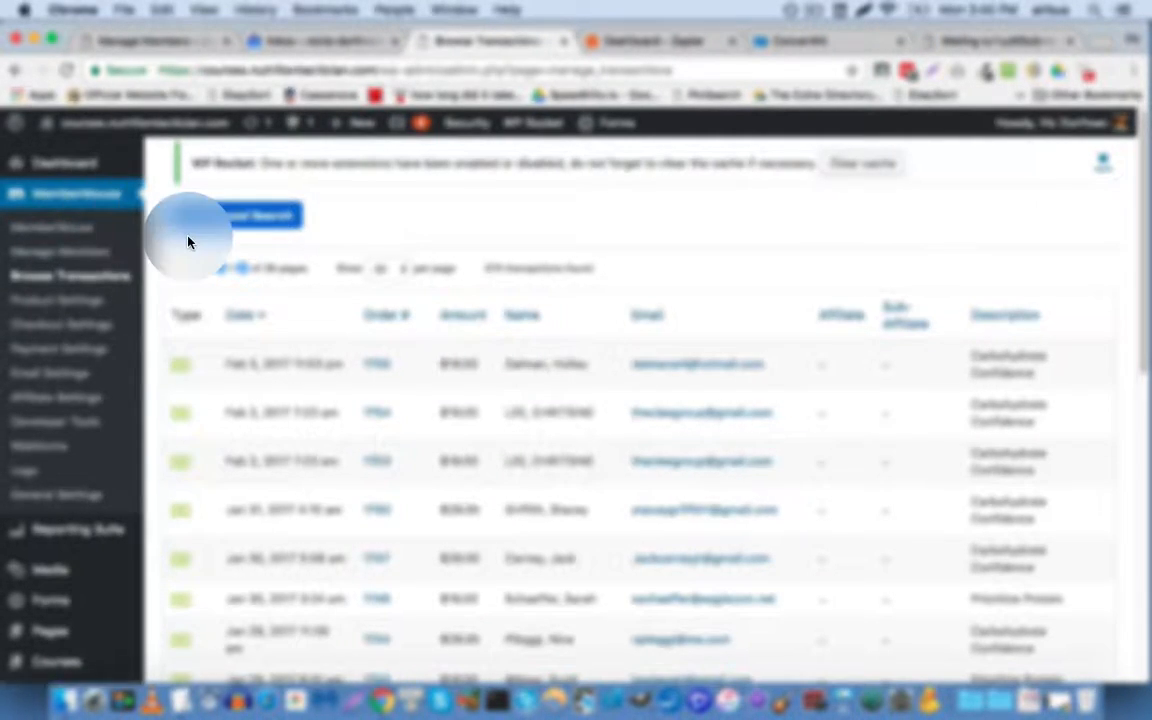
left_click(71, 251)
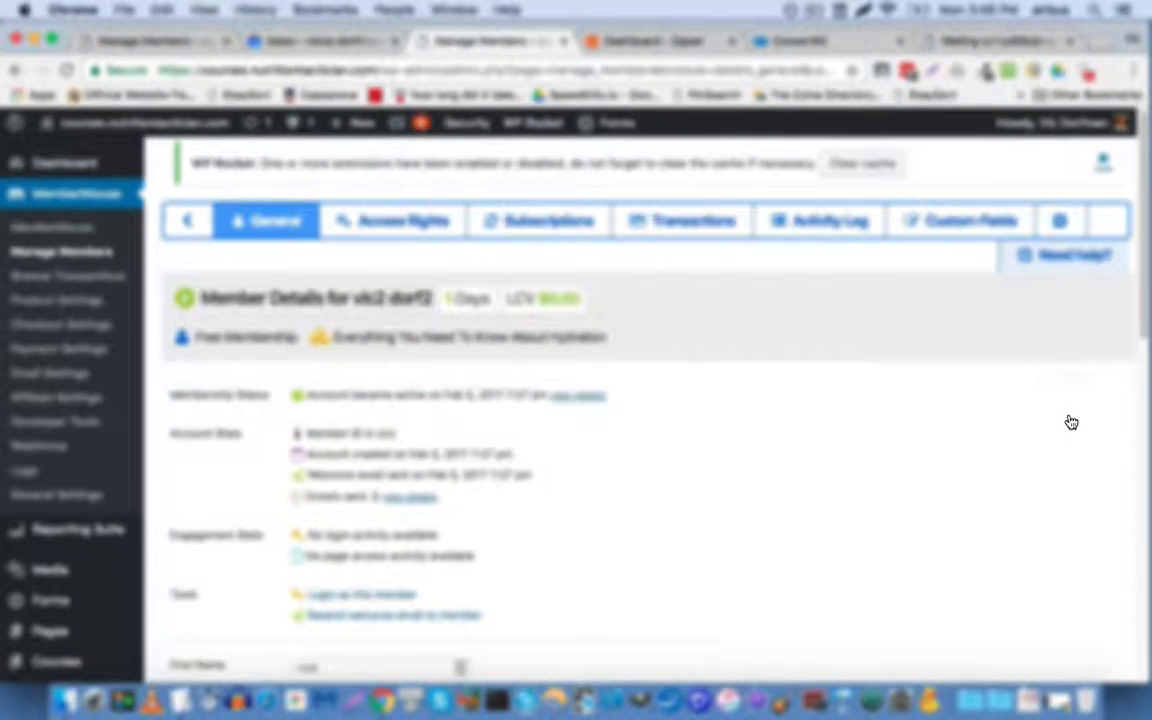
Step: Apply and comp the Prioritize Protein bundle in the test member's Access Rights
left_click(430, 224)
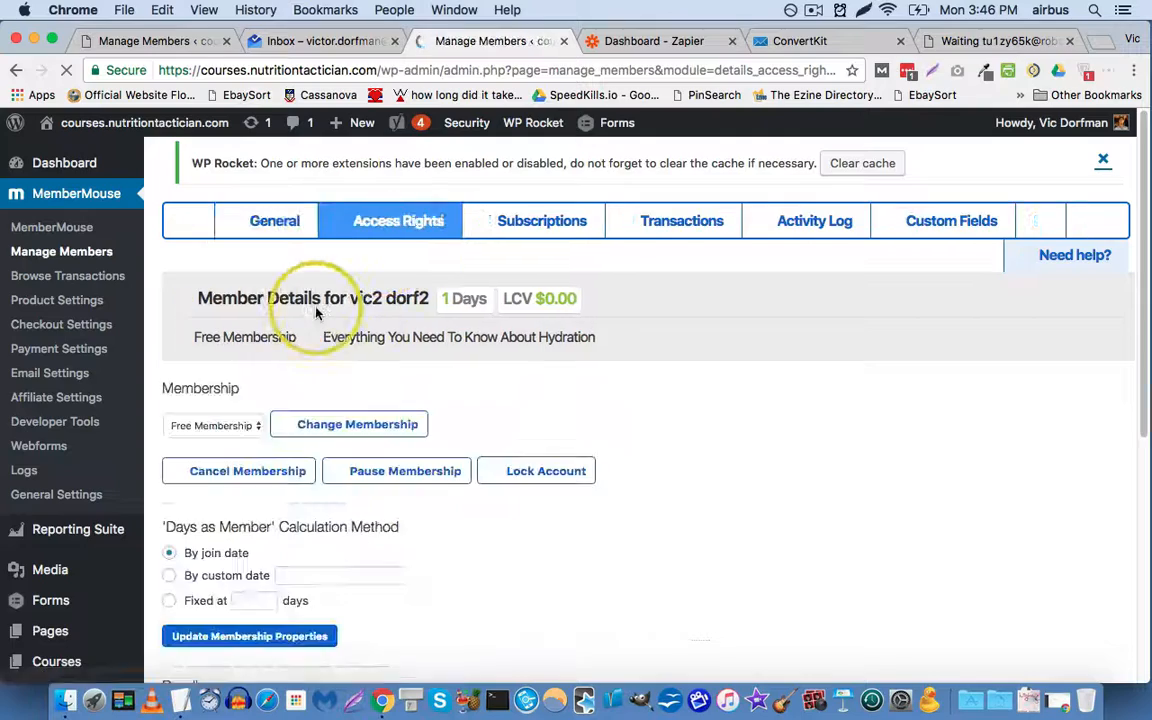
scroll(330, 320, "down", 3)
scroll(330, 320, "down", 3)
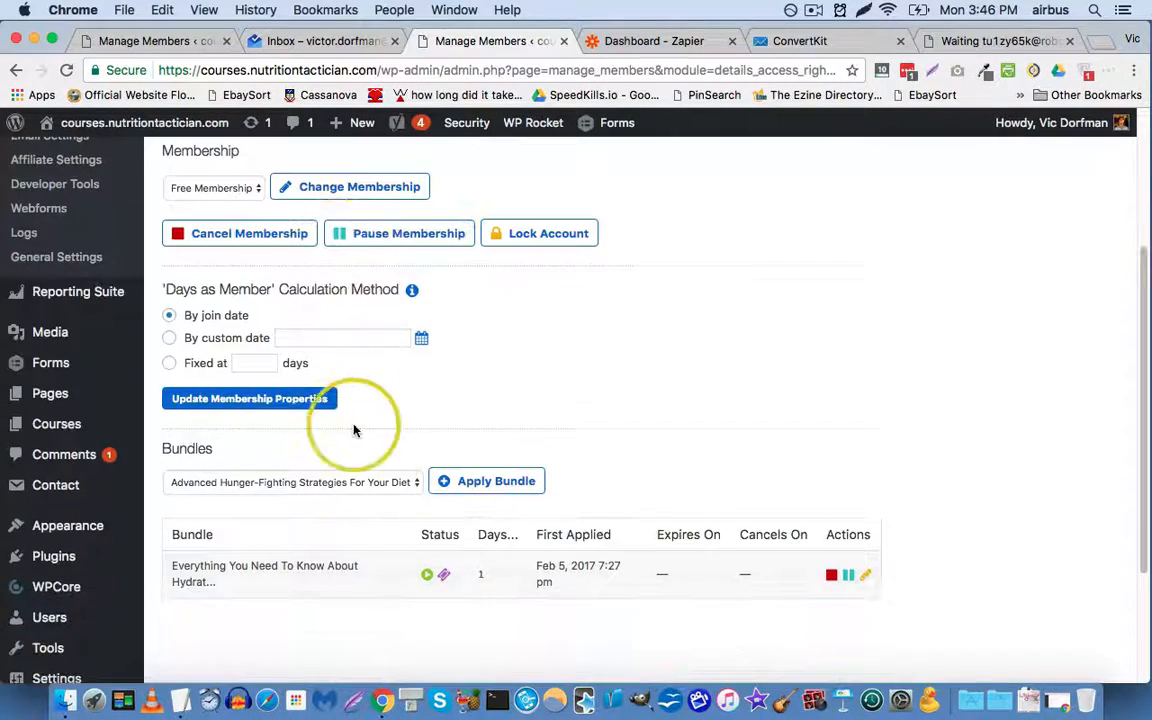
left_click(297, 467)
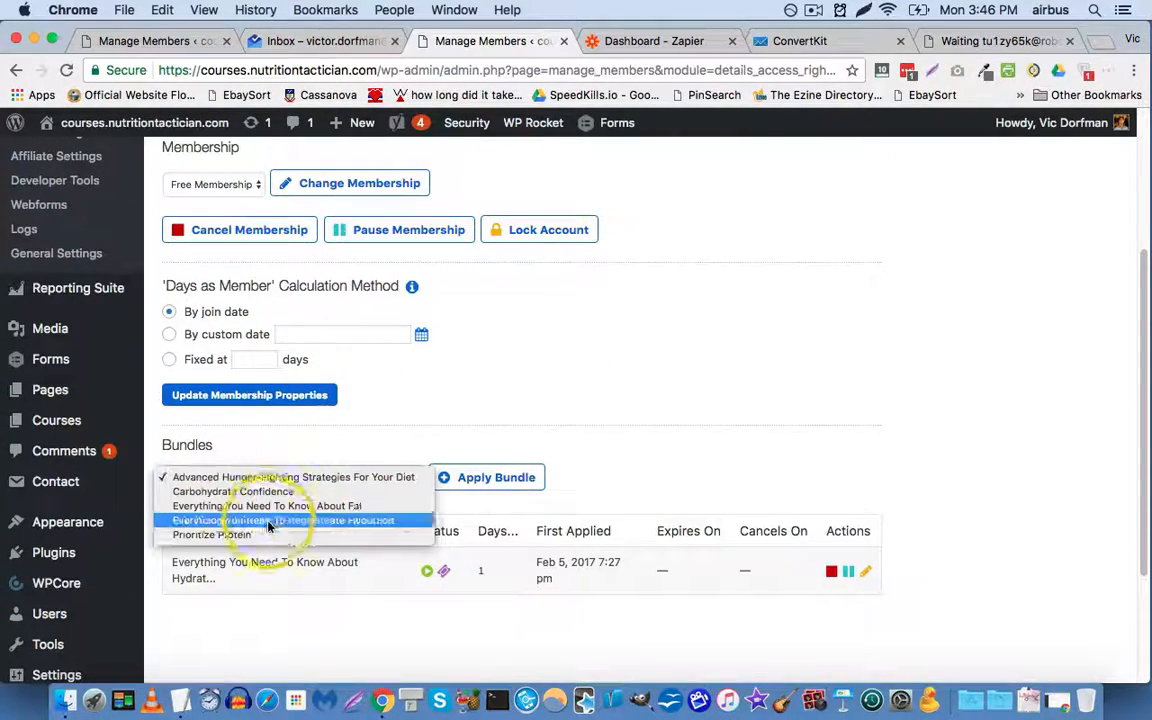
left_click(390, 445)
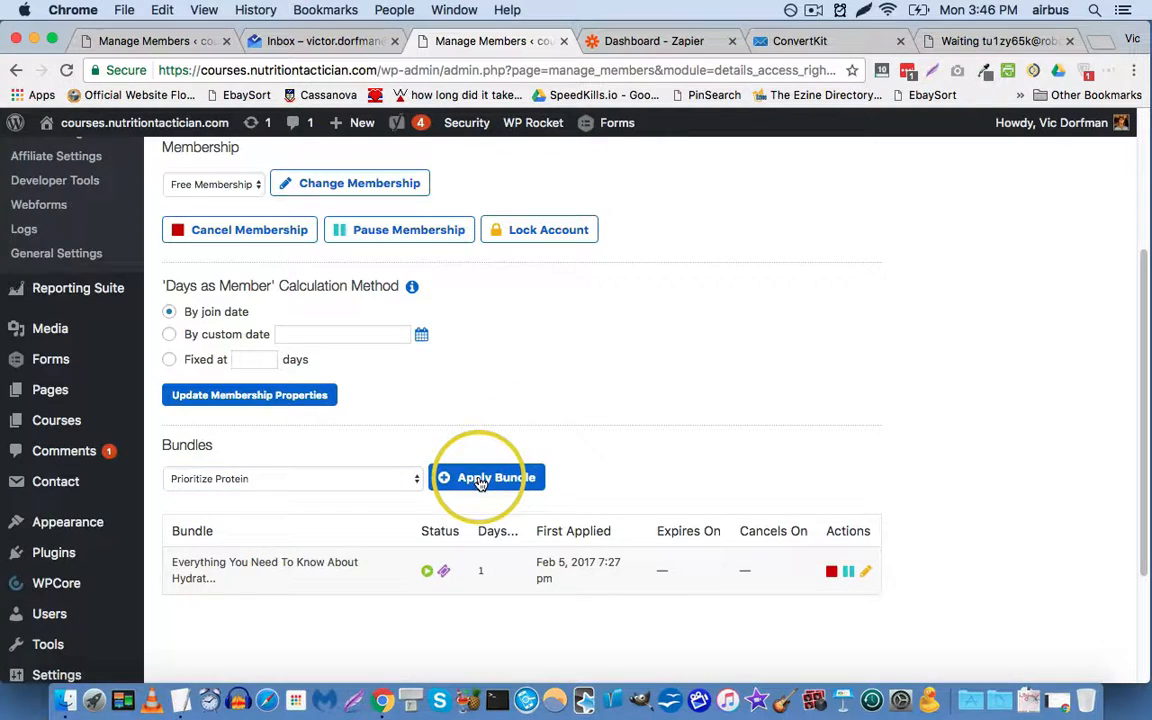
left_click(478, 479)
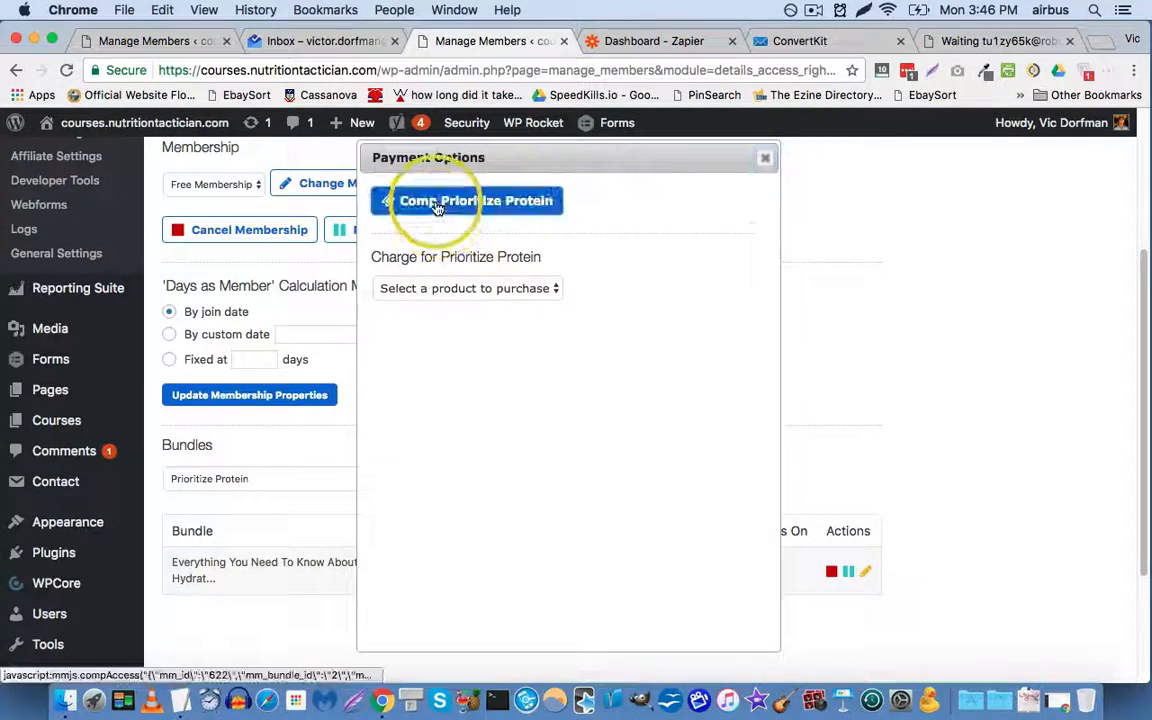
left_click(437, 210)
left_click(704, 268)
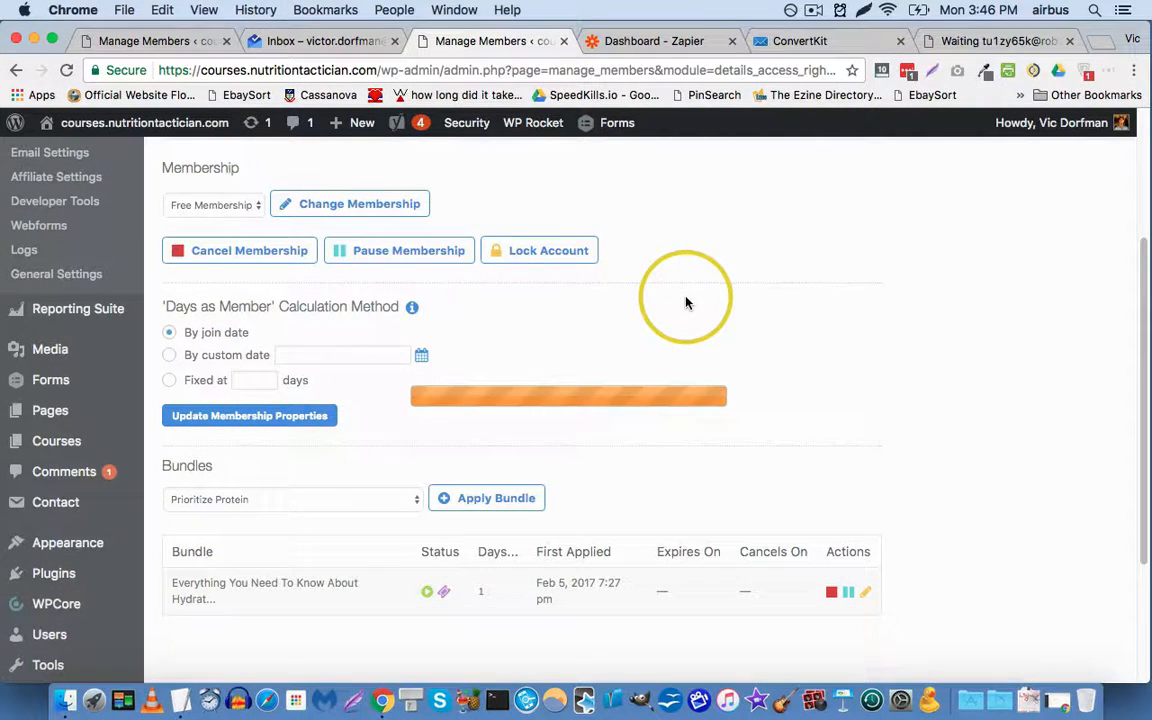
left_click(724, 273)
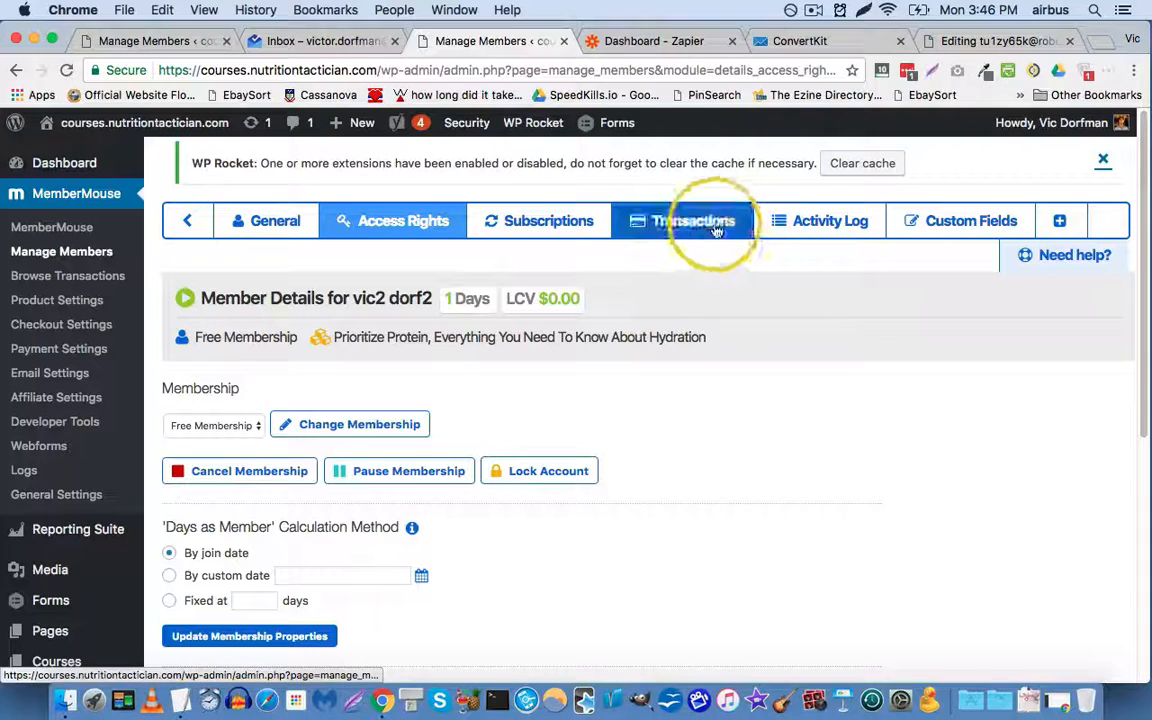
Step: Switch to the parser mailbox and scroll through its Initial Template with the Bundle Added data
left_click(939, 47)
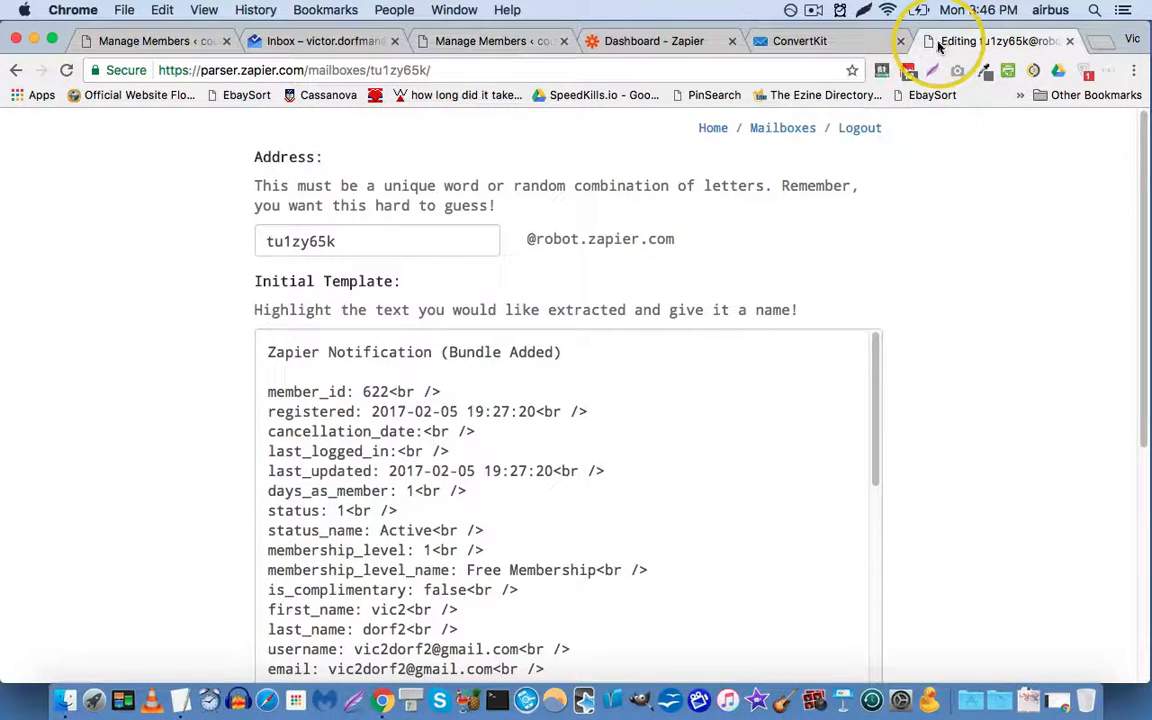
scroll(155, 338, "down", 2)
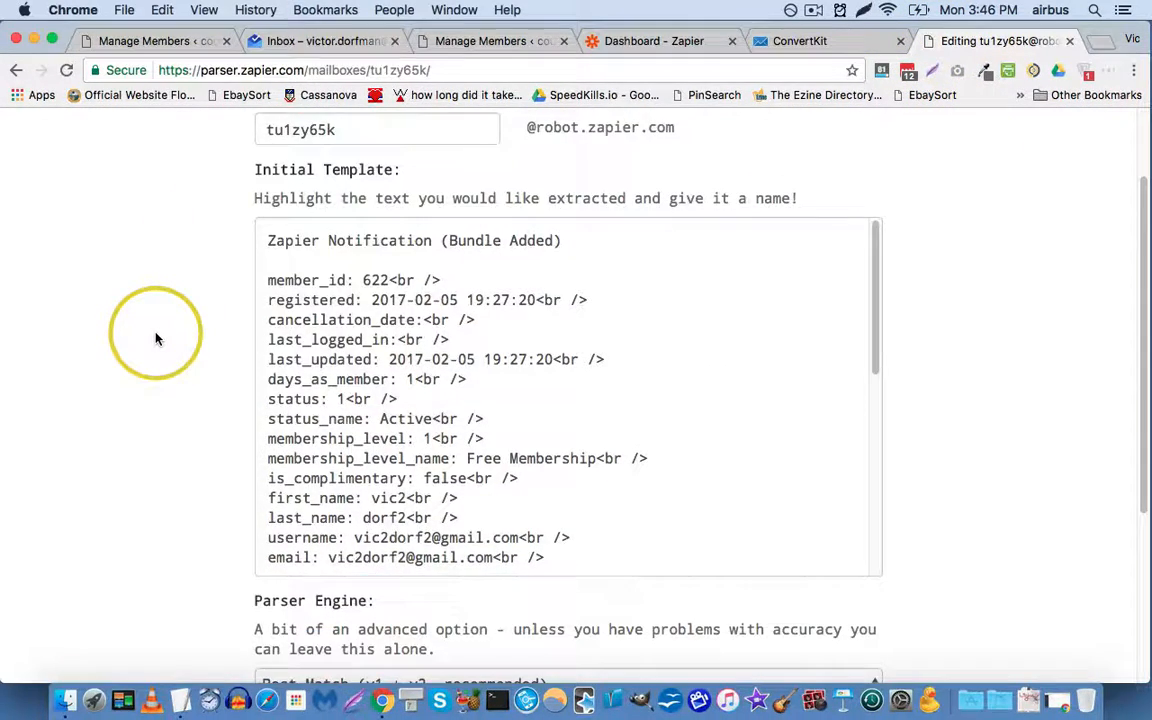
scroll(124, 311, "down", 1)
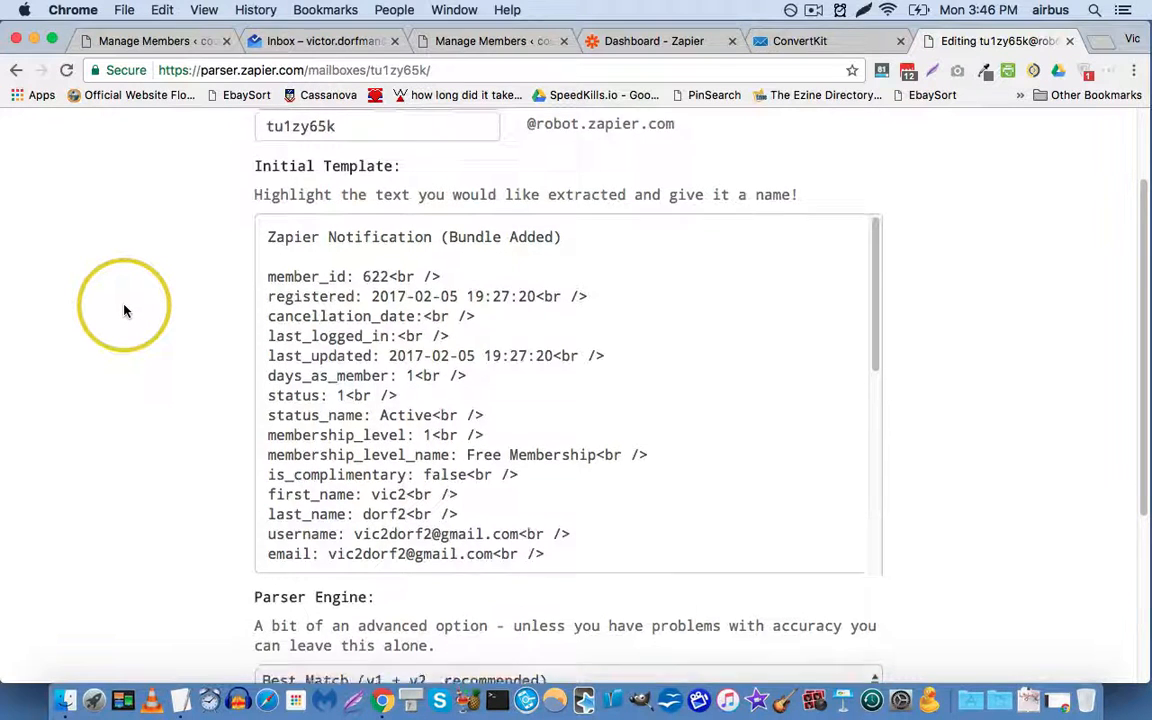
scroll(124, 311, "down", 1)
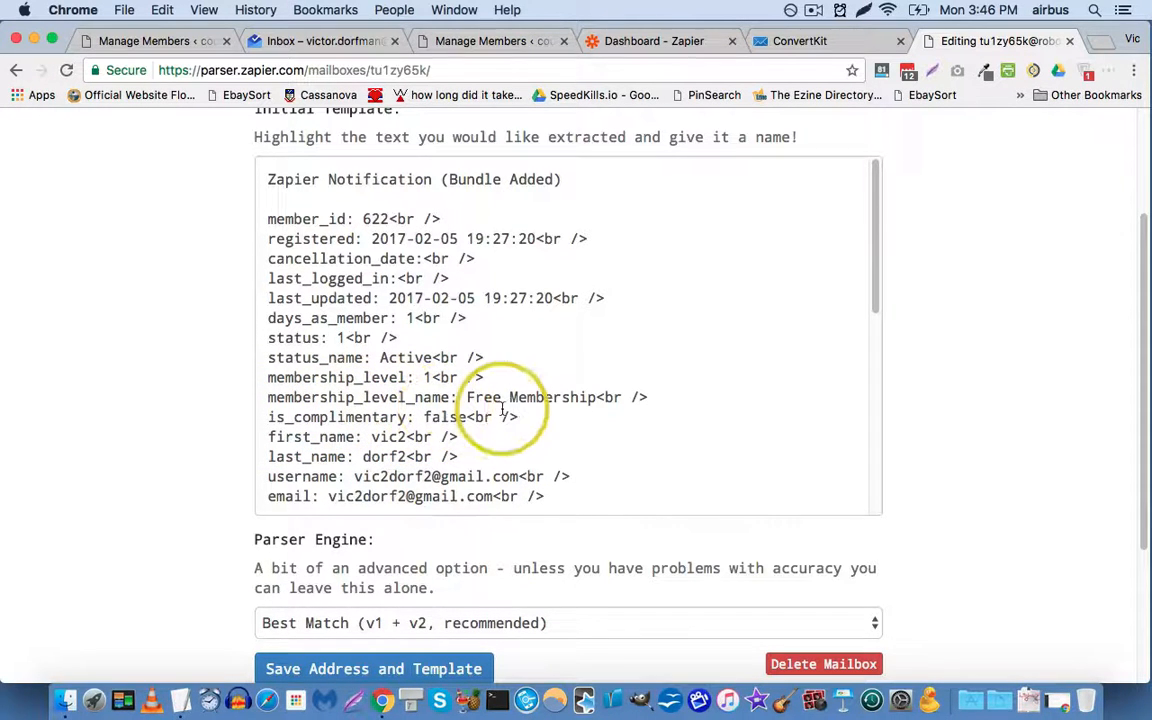
scroll(540, 416, "down", 1)
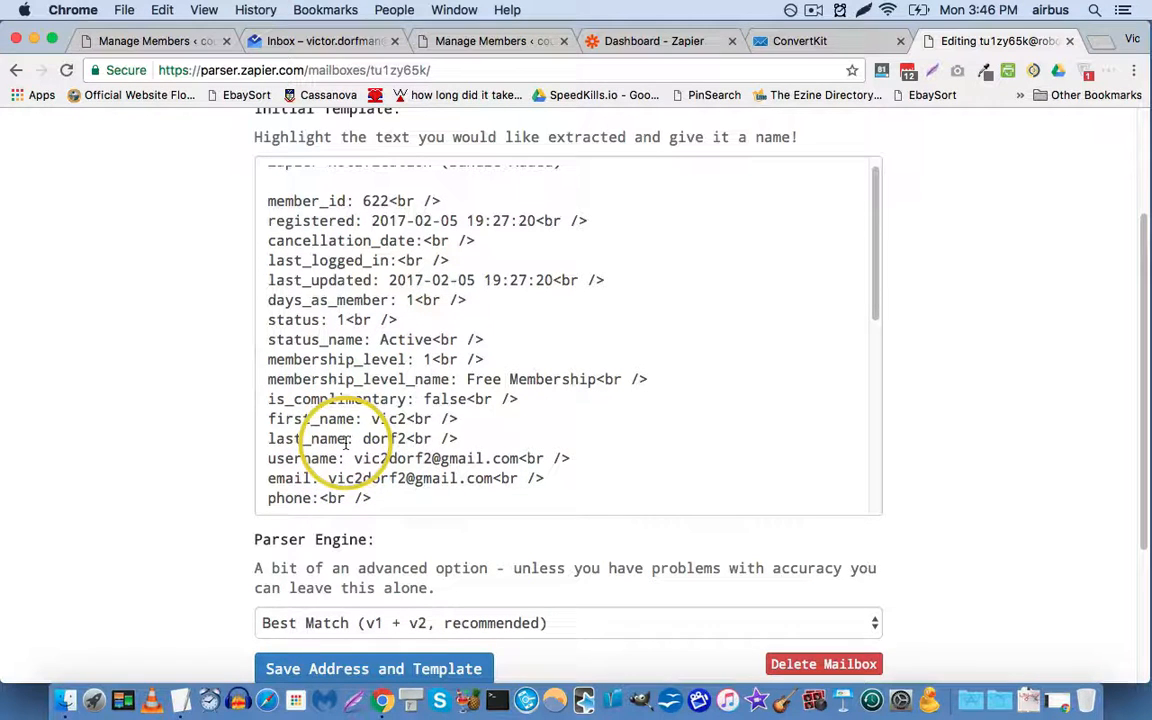
scroll(326, 476, "down", 1)
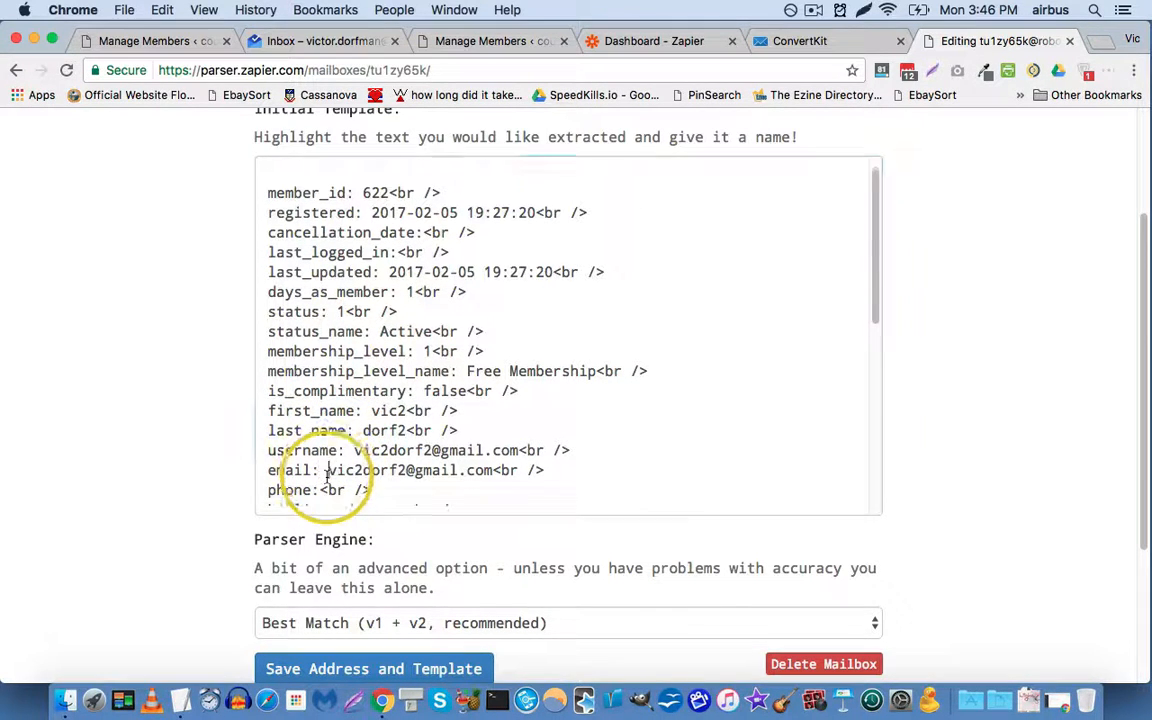
Step: Mark the email and first_name values as the {{email}} and {{firstname}} extraction fields
left_click_drag(326, 472, 490, 472)
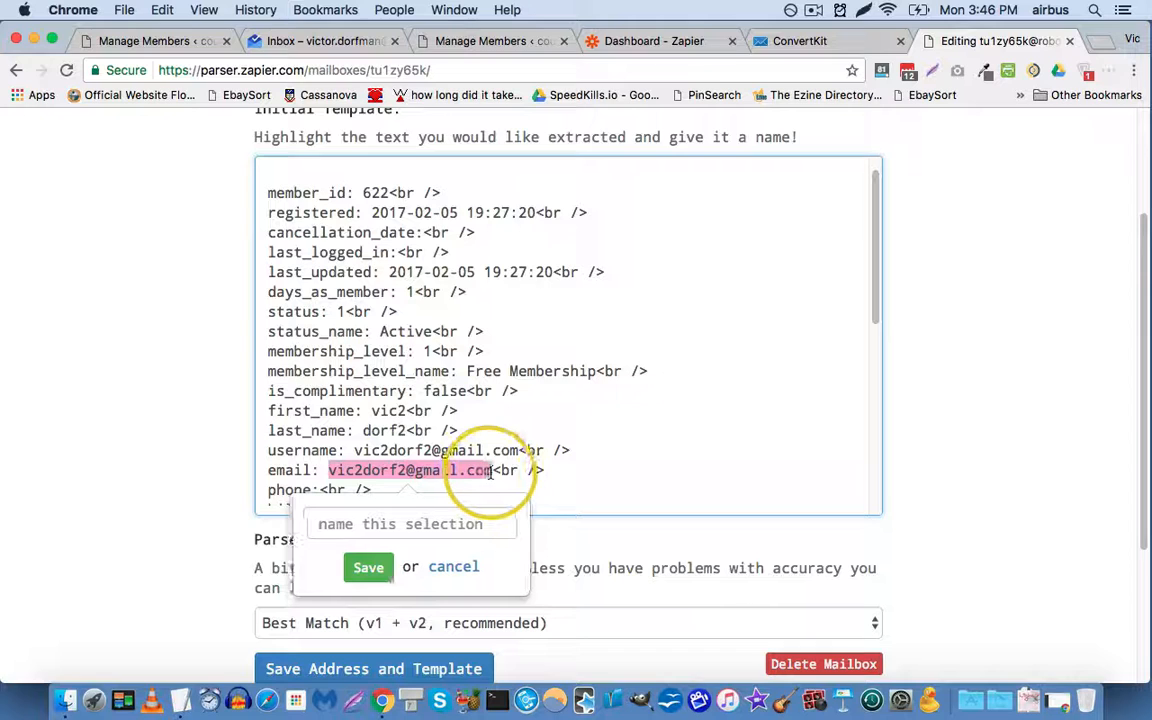
left_click(468, 524)
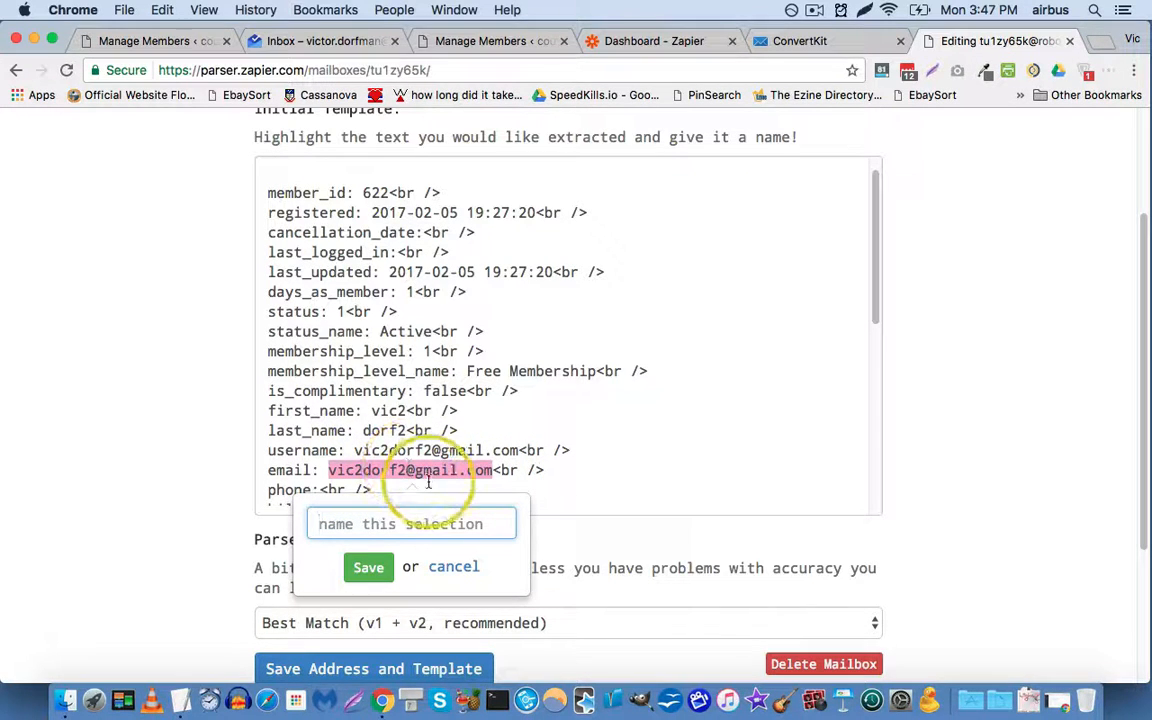
key("Return")
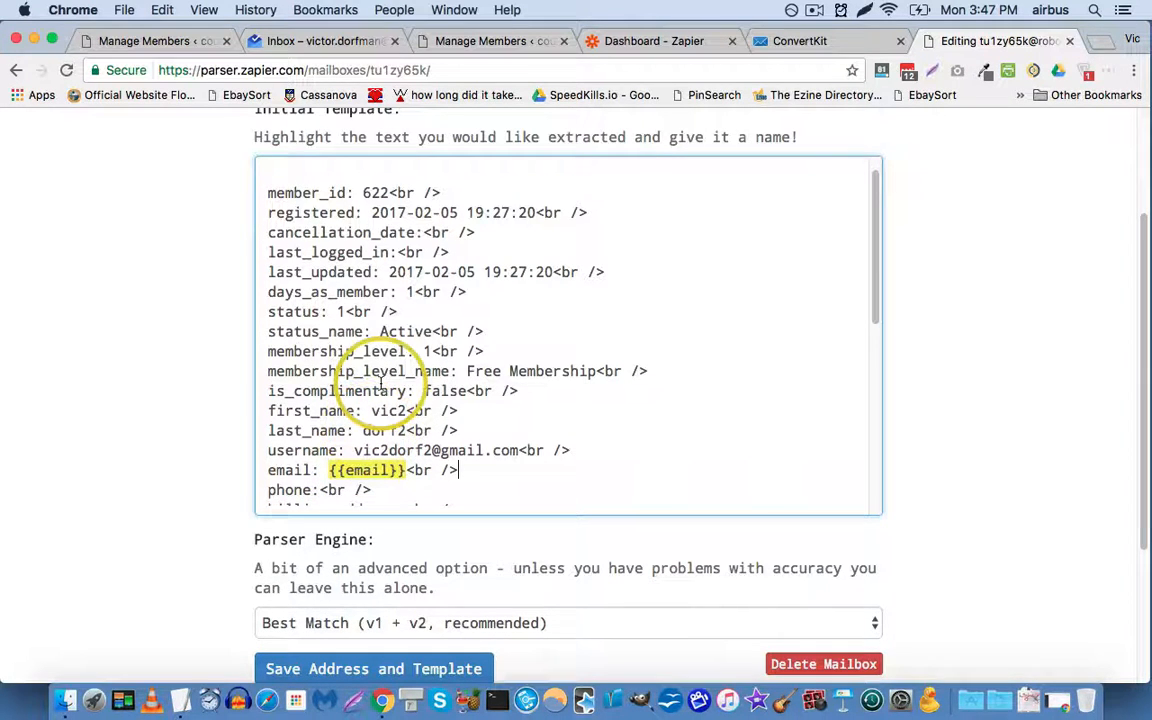
scroll(381, 385, "down", 2)
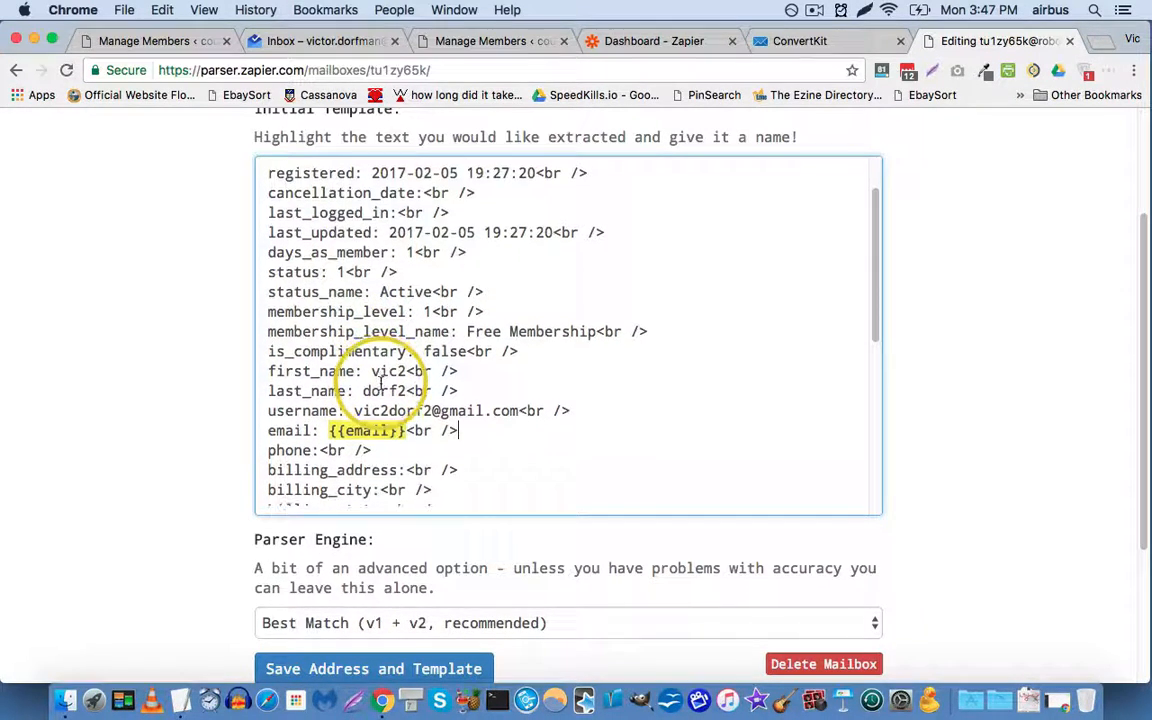
scroll(381, 385, "down", 1)
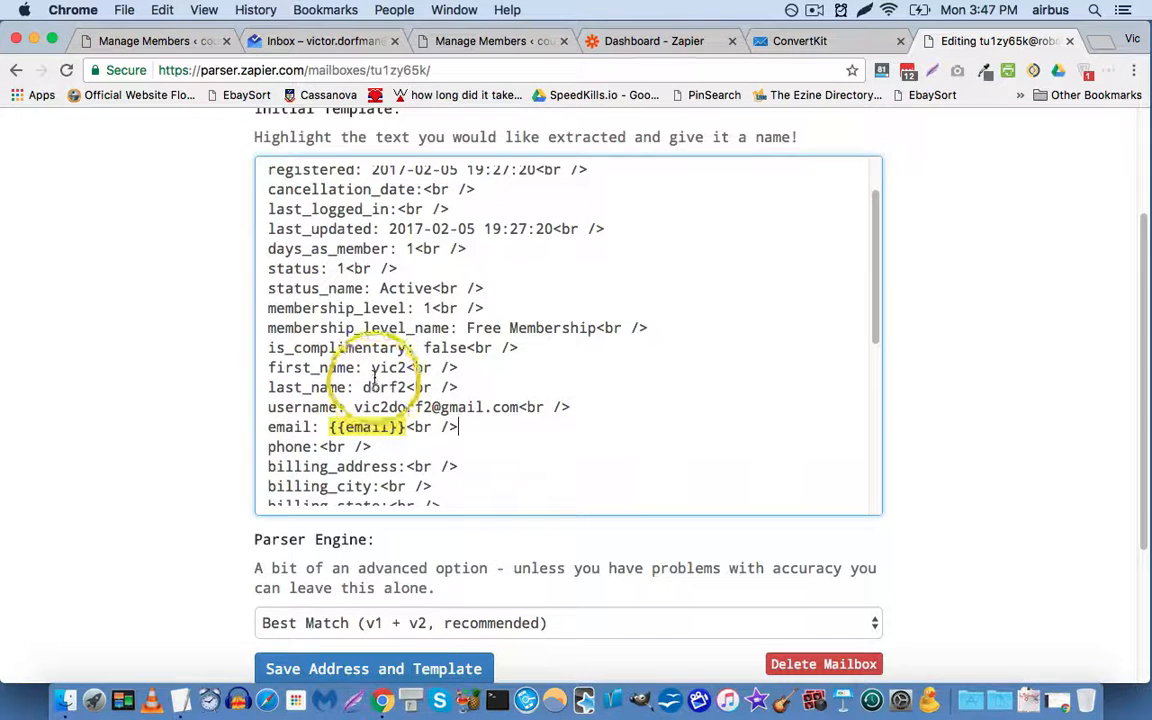
double_click(372, 368)
left_click(374, 421)
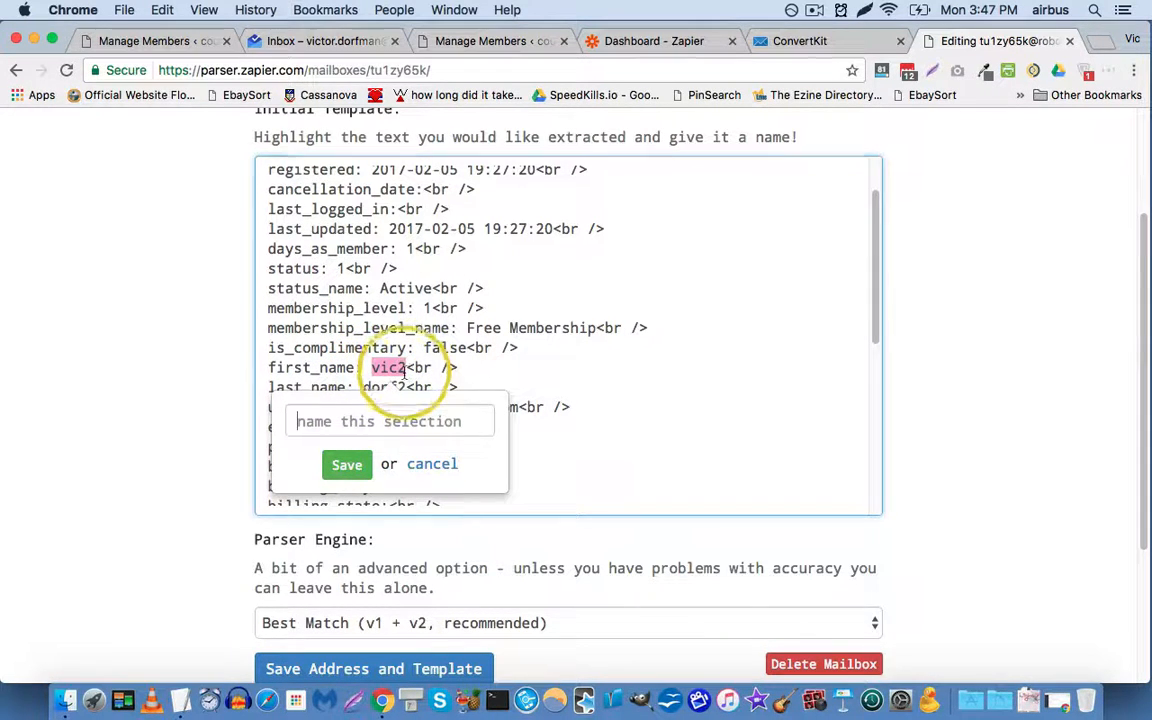
type("firstname")
key("Return")
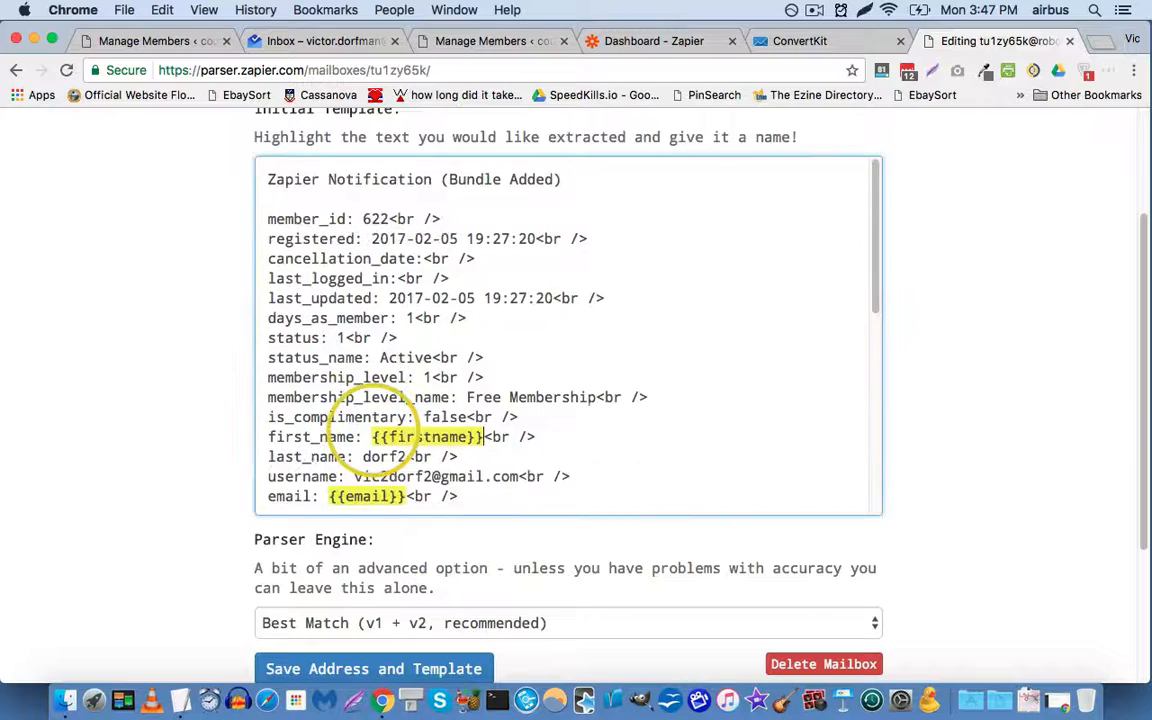
Step: Mark the bundle_id value as the {{bundleid}} extraction field
scroll(346, 355, "down", 8)
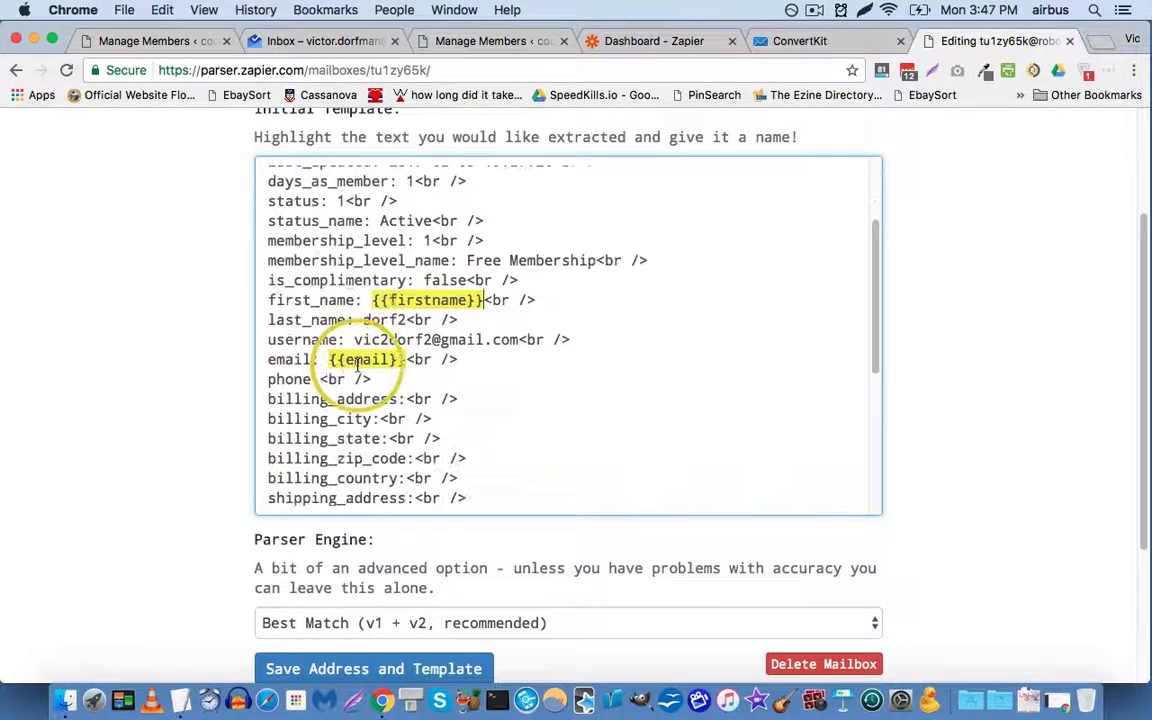
scroll(367, 385, "down", 5)
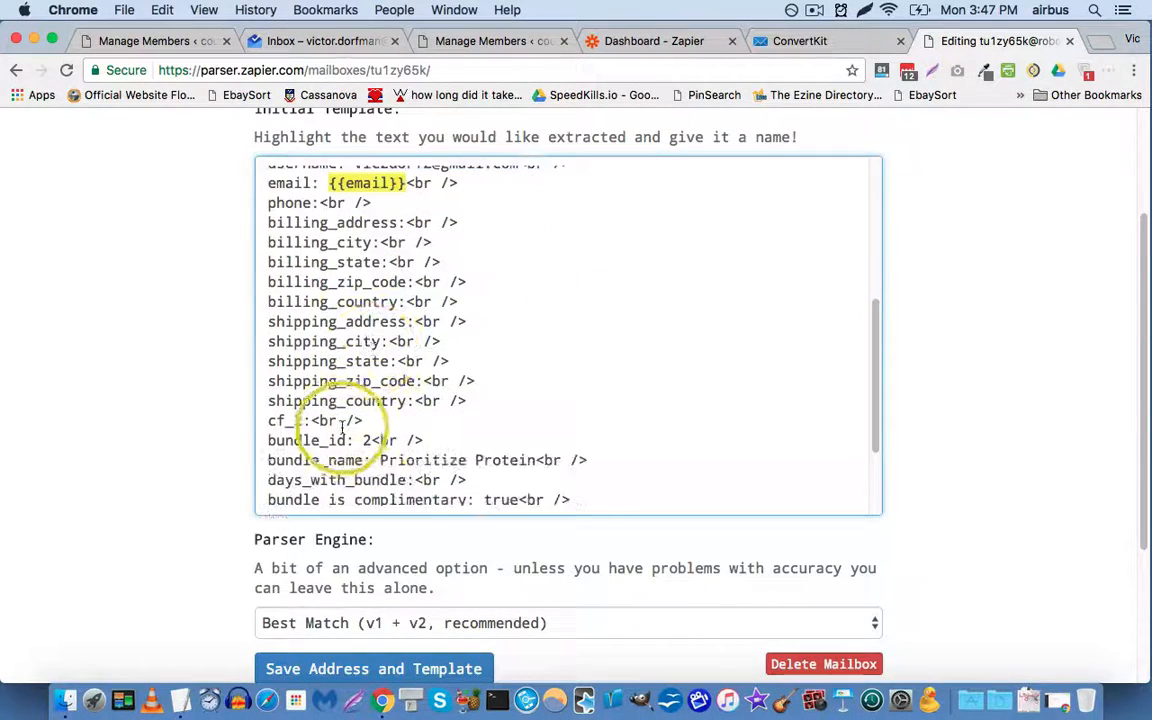
double_click(366, 426)
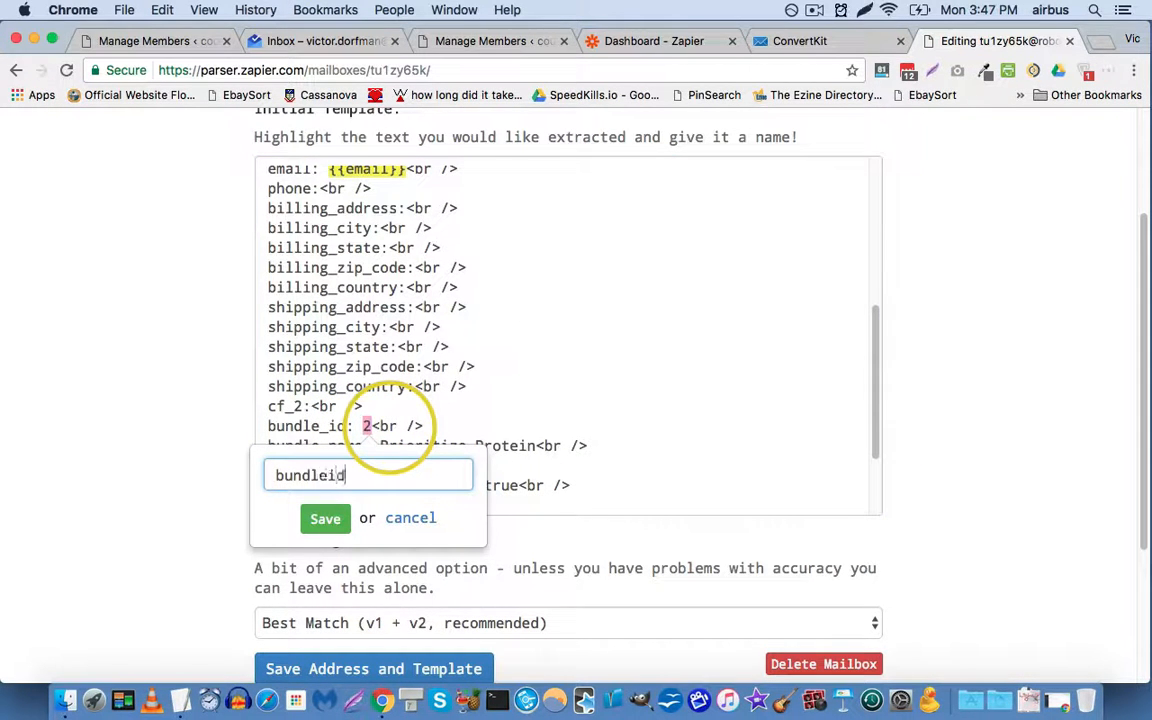
key("Return")
scroll(202, 314, "down", 3)
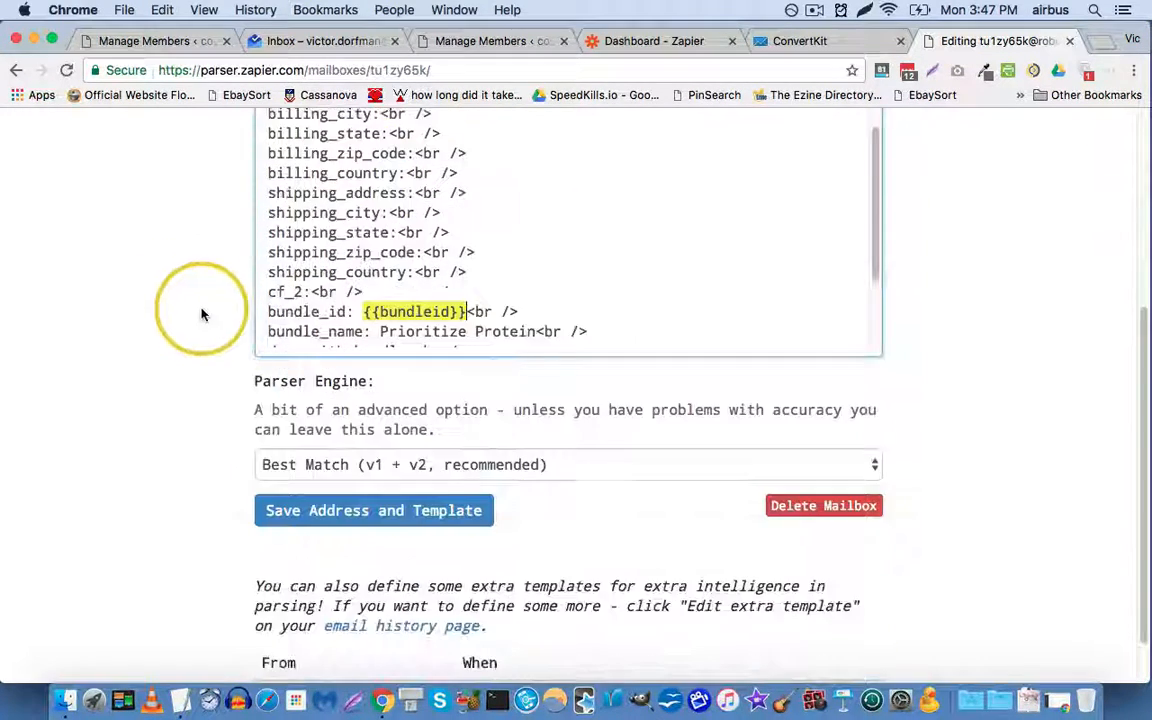
Step: Save the parser mailbox address and template, glancing at the test member's MemberMouse details
left_click(395, 510)
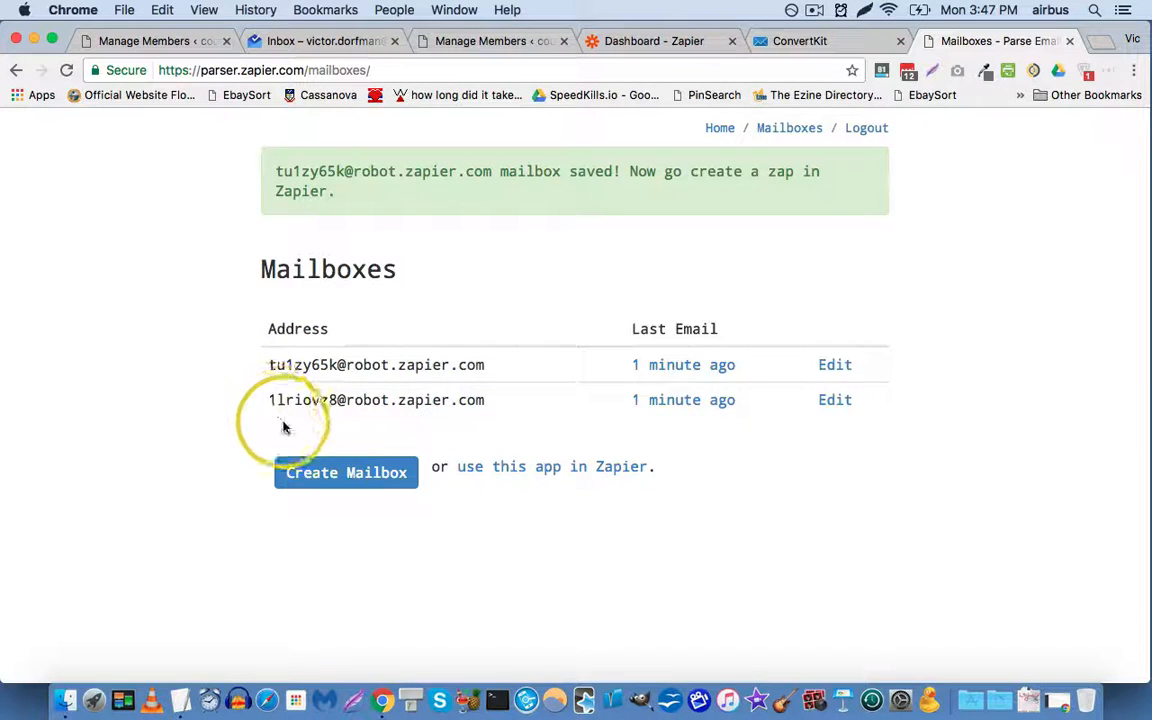
left_click(480, 40)
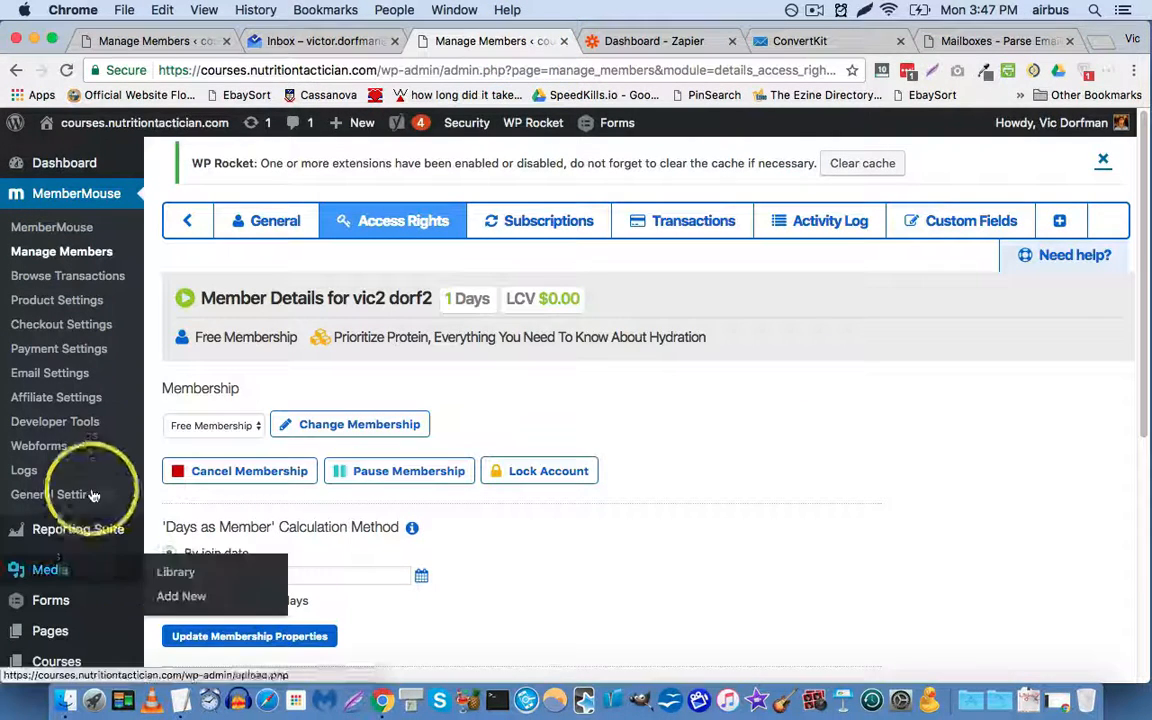
left_click(94, 432)
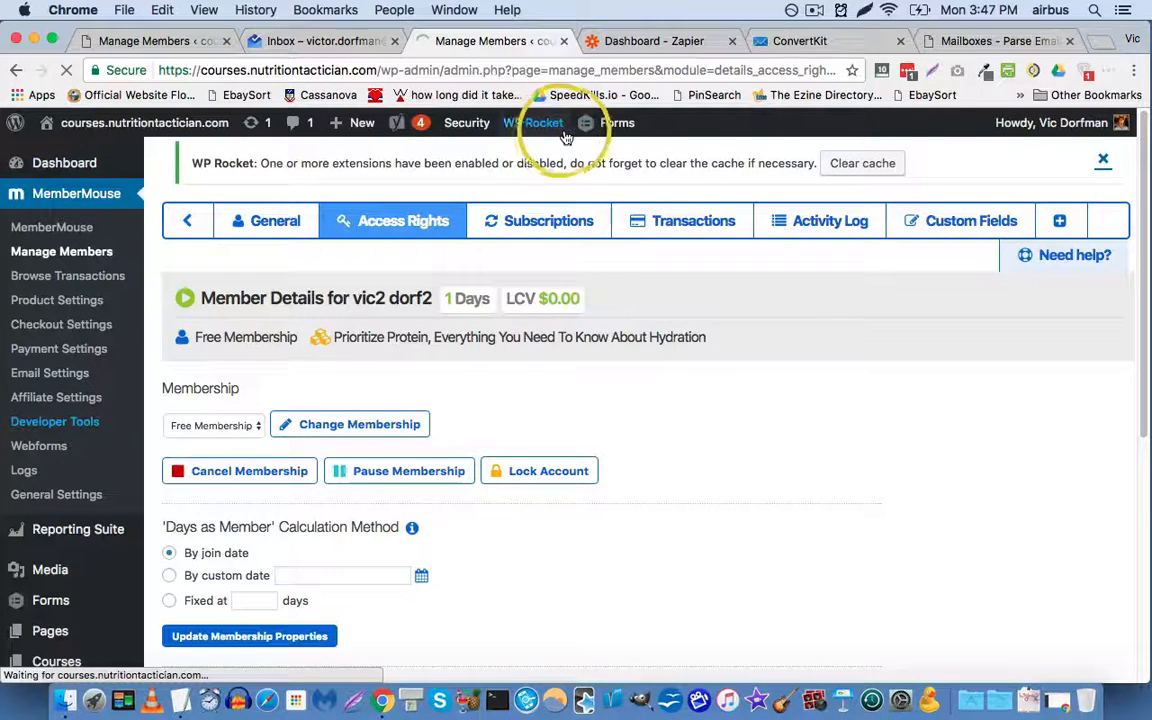
left_click(1000, 40)
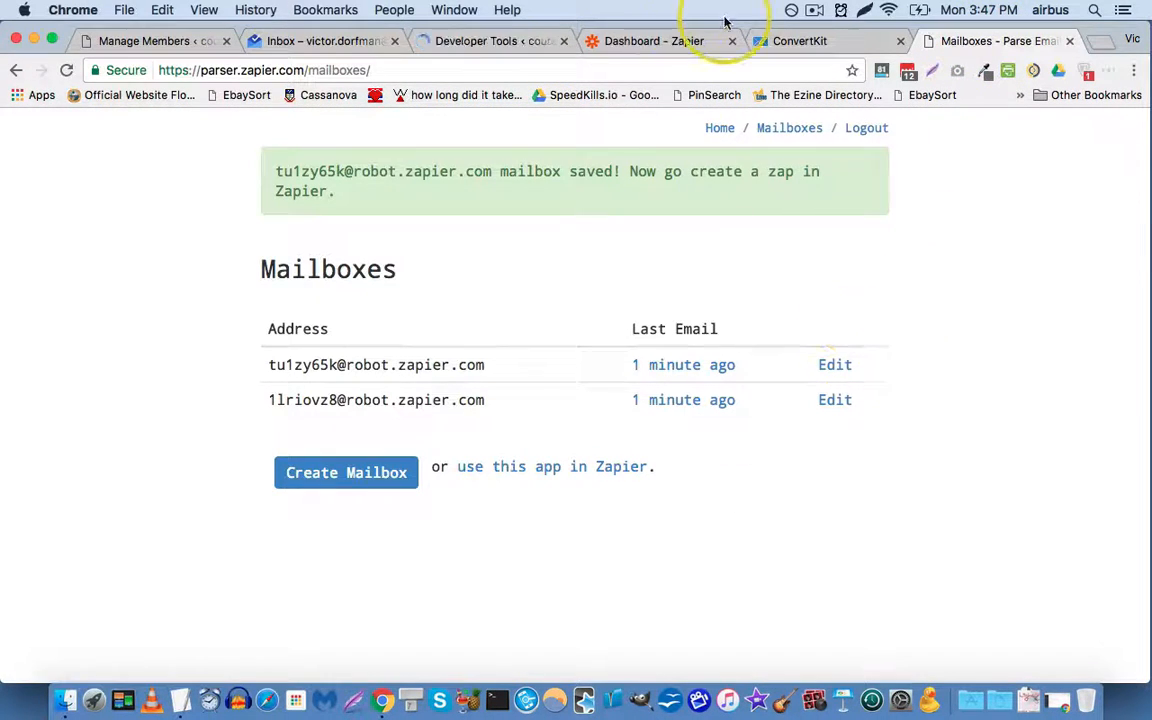
Step: Select the saved mailbox address in the Mailboxes list and bring up the Zapier dashboard
left_click(660, 40)
left_click(988, 42)
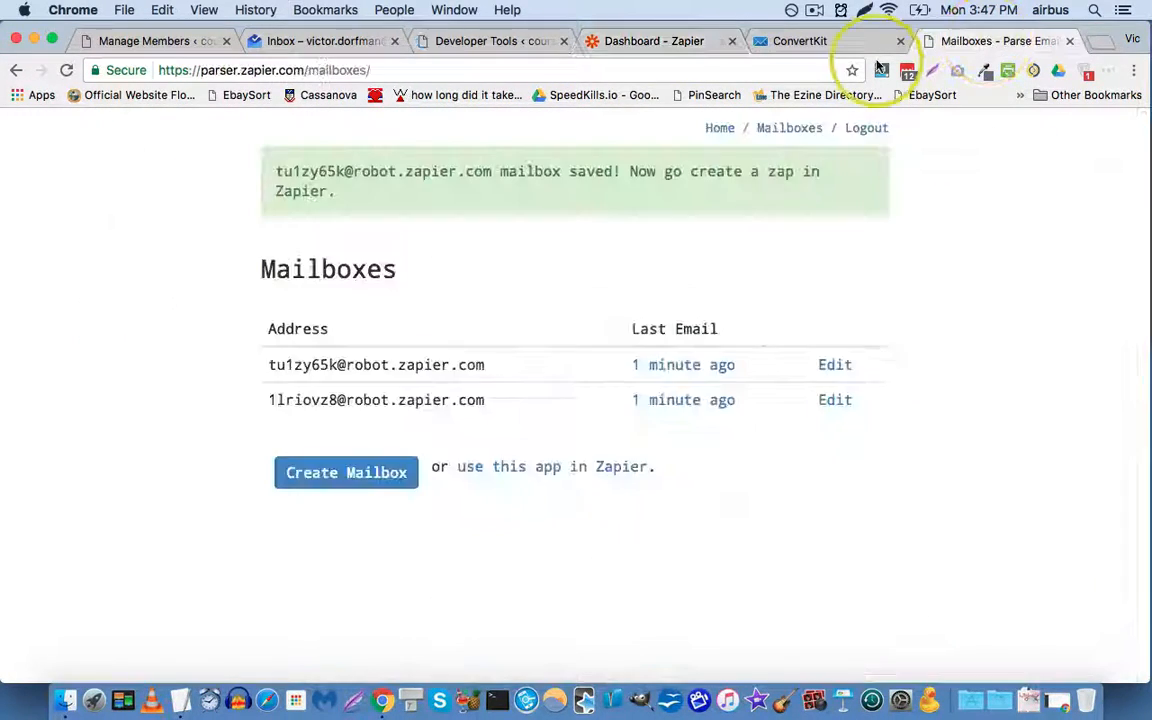
mouse_move(277, 170)
left_mouse_down()
mouse_move(402, 161)
mouse_move(417, 176)
mouse_move(391, 156)
mouse_move(279, 173)
left_mouse_up()
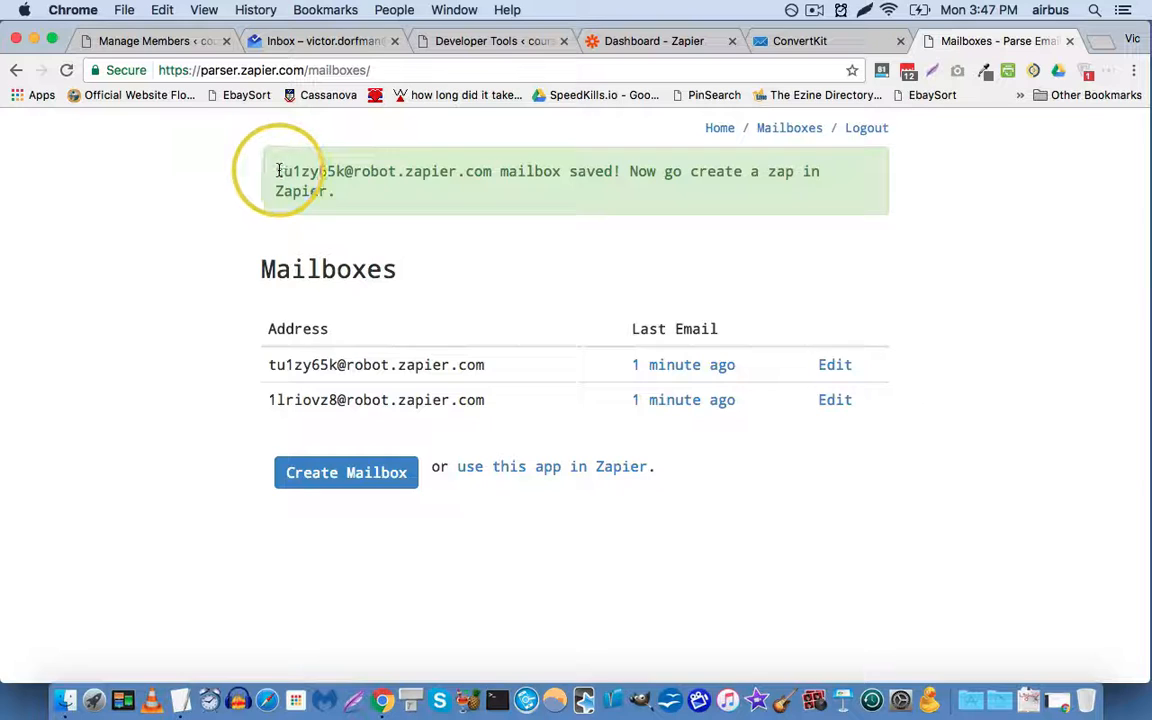
left_click(674, 41)
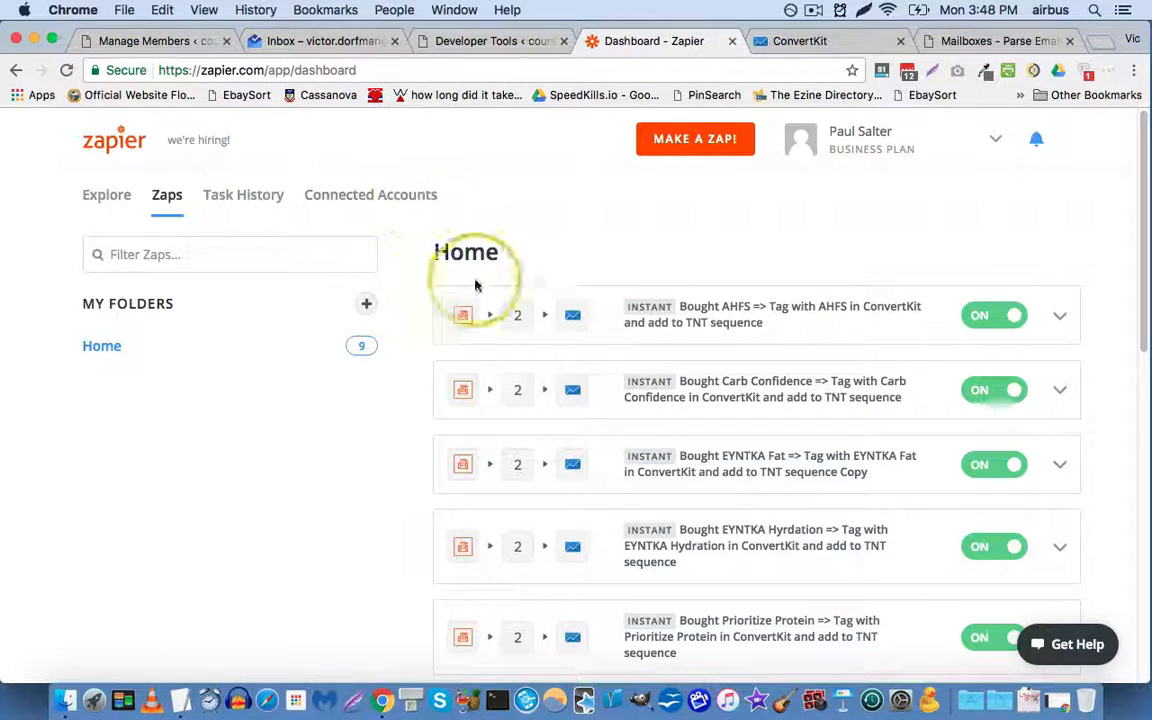
Step: Start a new zap triggered by Email Parser New Email on the existing Email Parser account
left_click(694, 146)
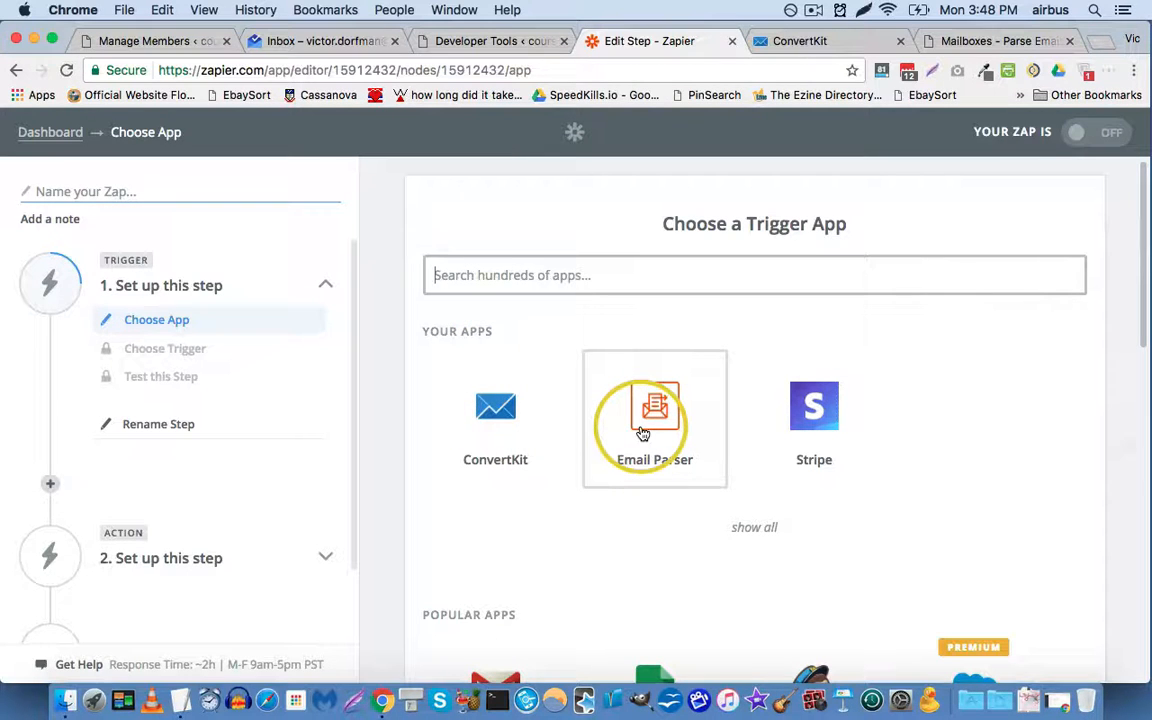
left_click(650, 418)
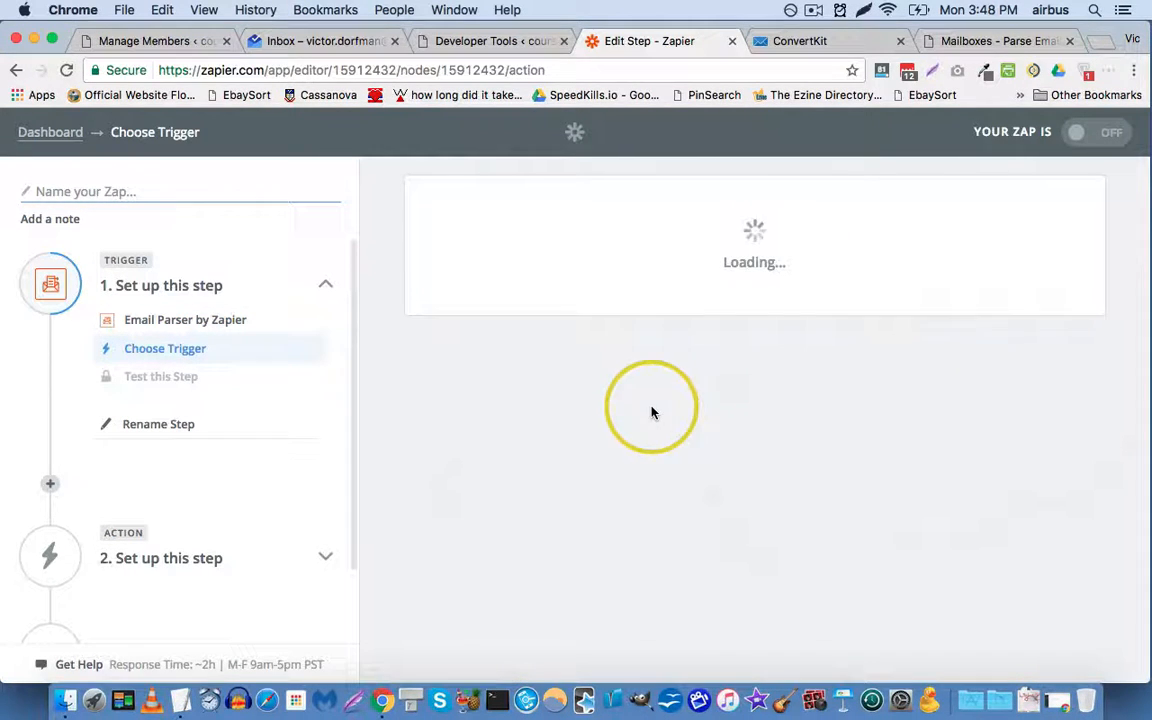
left_click(476, 454)
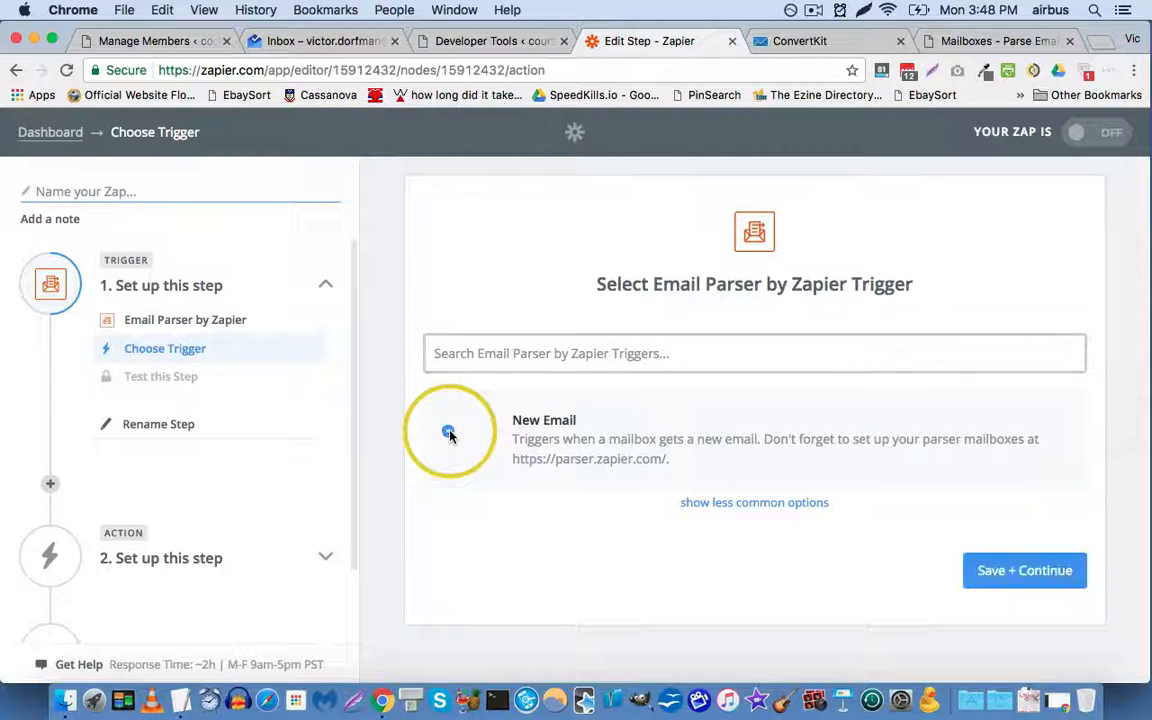
left_click(990, 571)
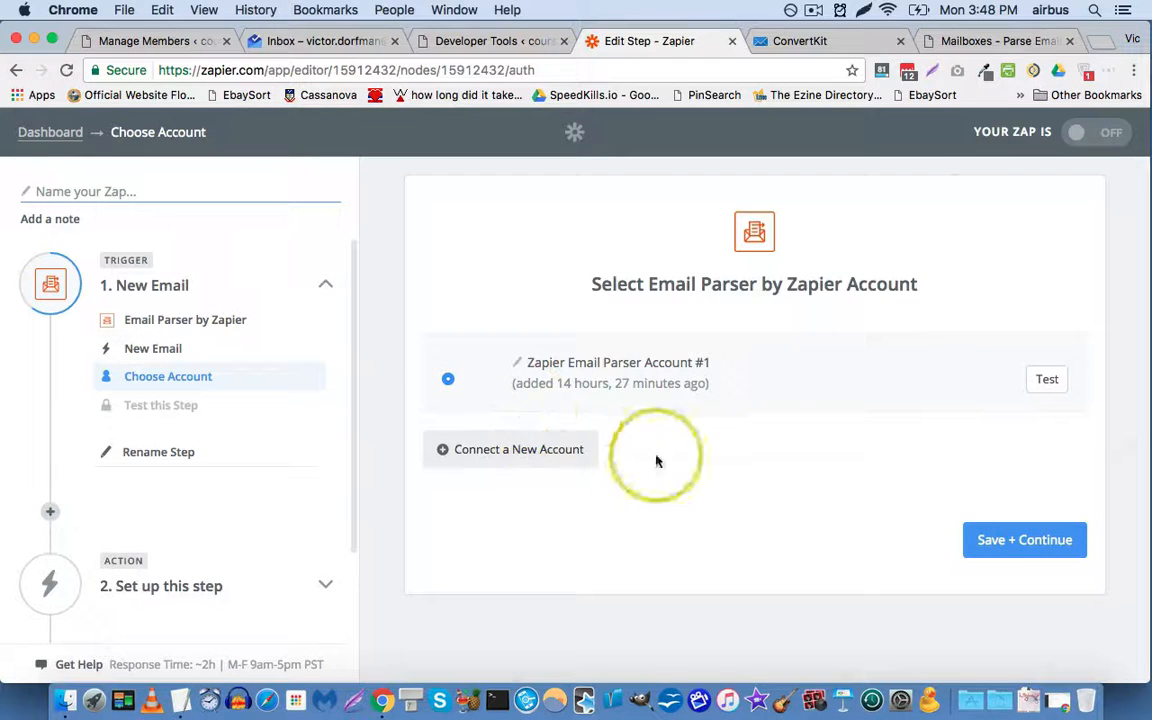
left_click(995, 541)
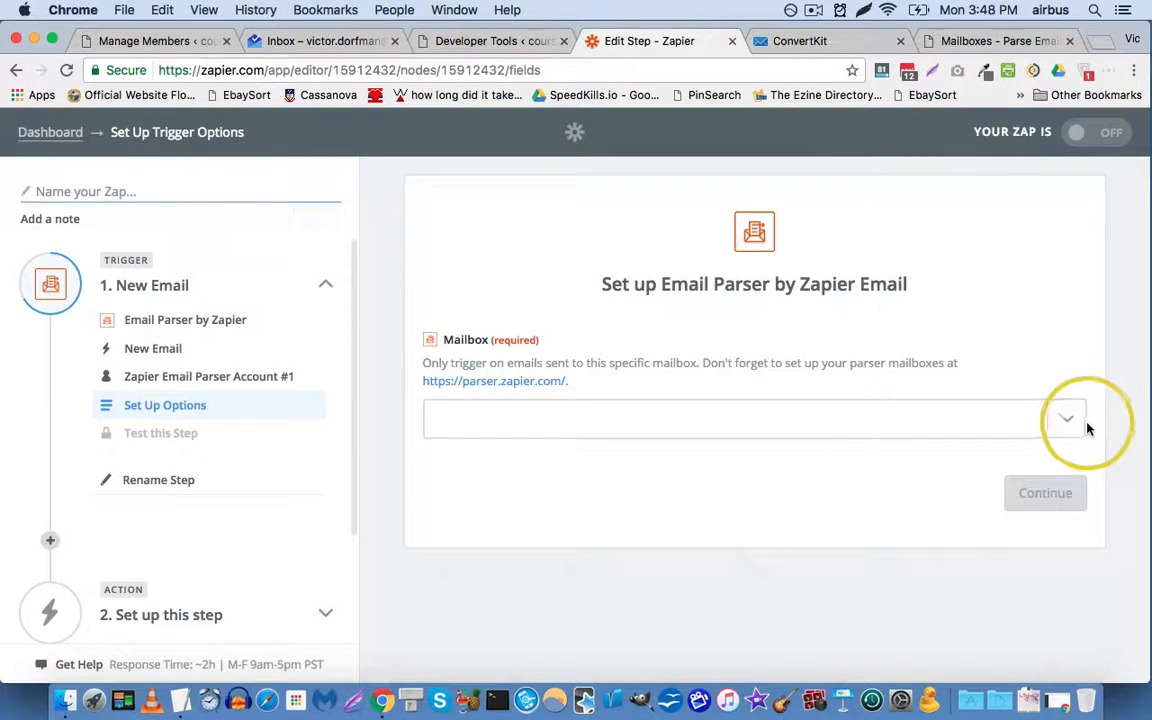
Step: Point the trigger at the first parser mailbox and fetch a sample email to pass the test
left_click(1081, 425)
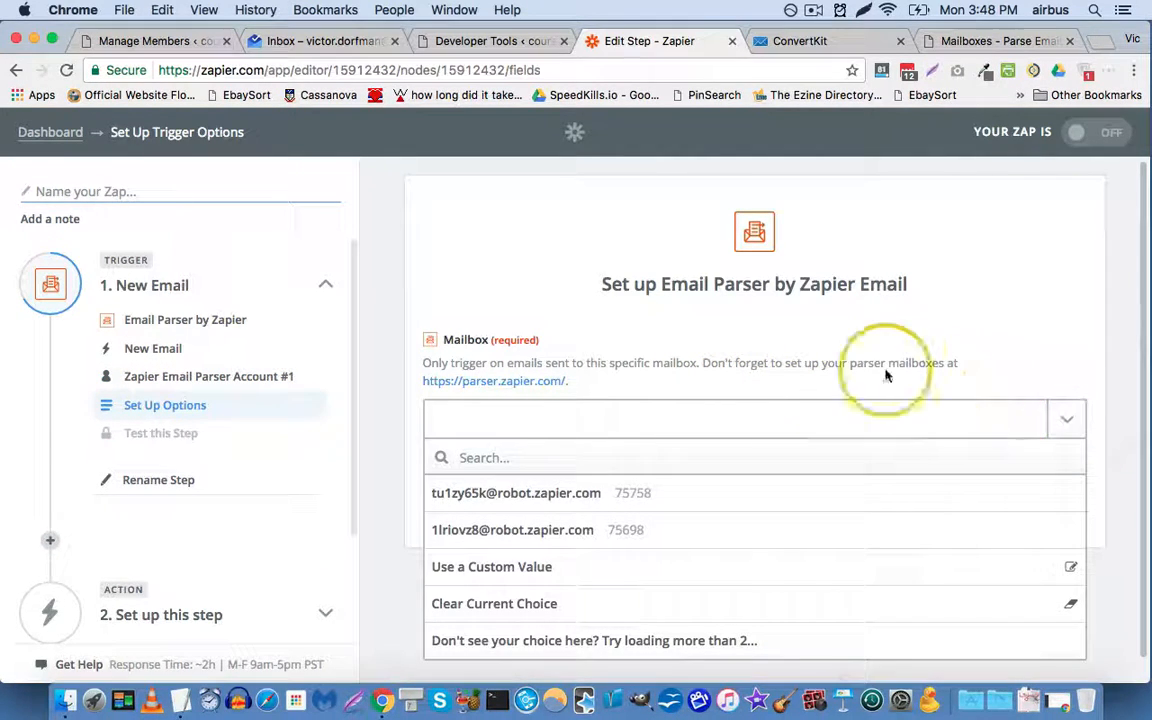
left_click(480, 505)
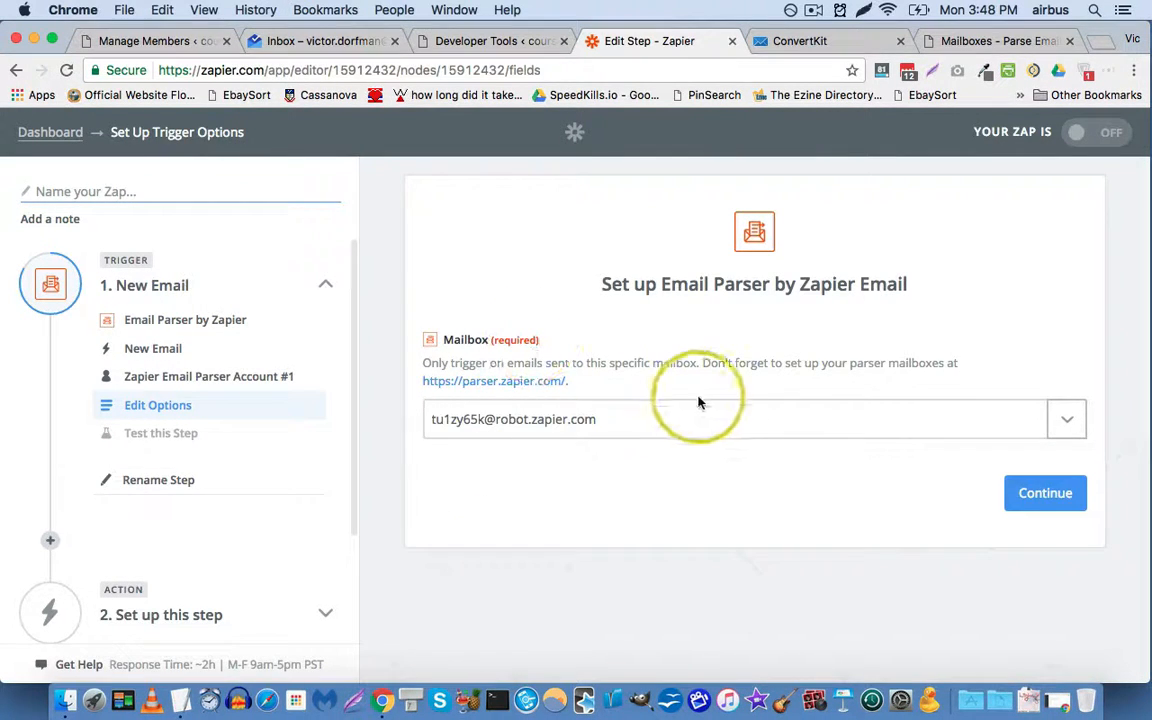
left_click(1039, 511)
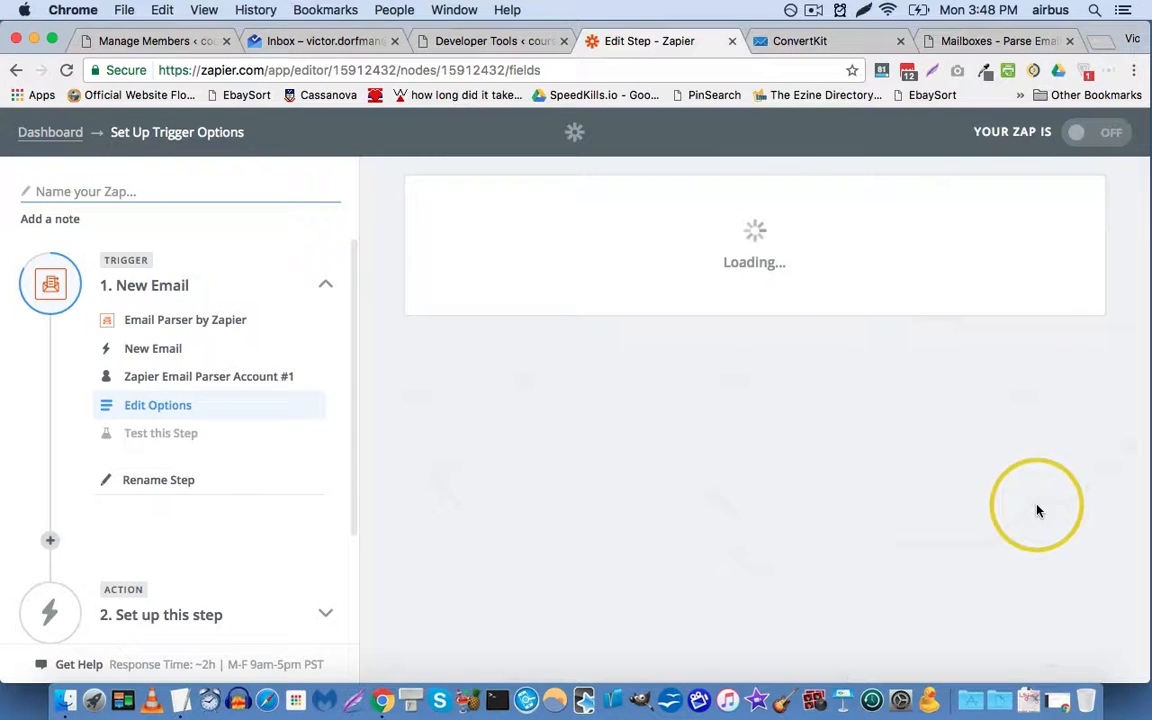
scroll(938, 566, "down", 1)
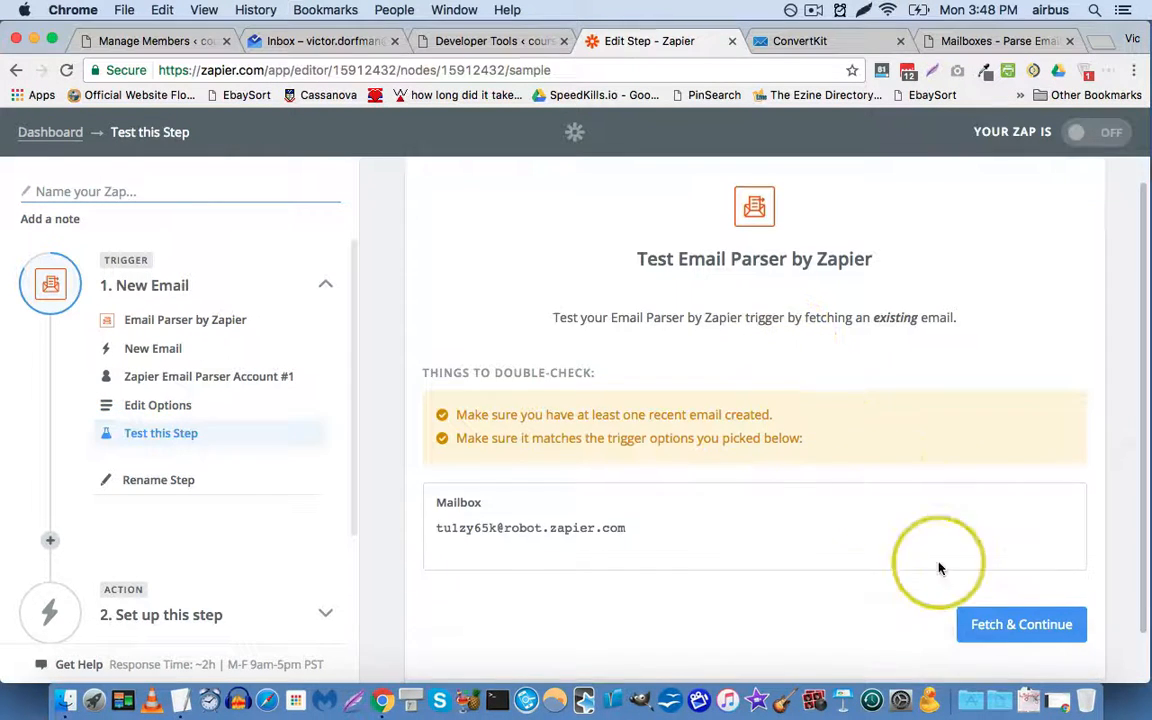
left_click(1016, 617)
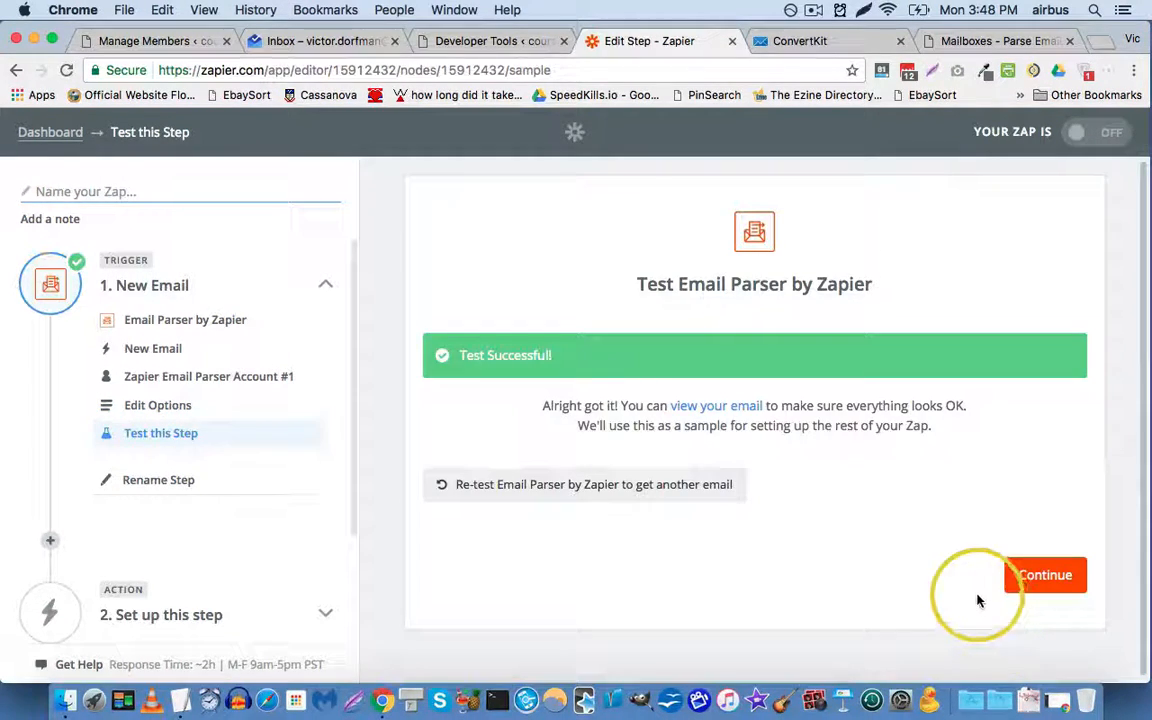
left_click(1043, 578)
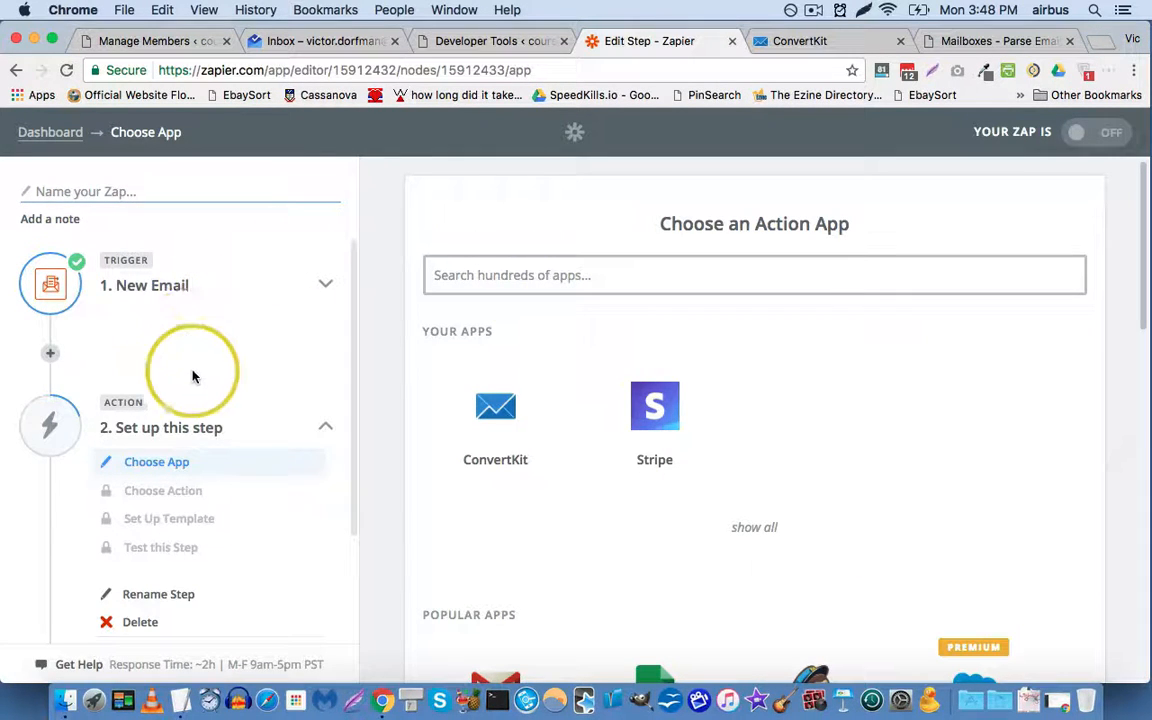
Step: Make the action ConvertKit's Add a Subscriber to a Sequence using ConvertKit Account #2
left_click(501, 434)
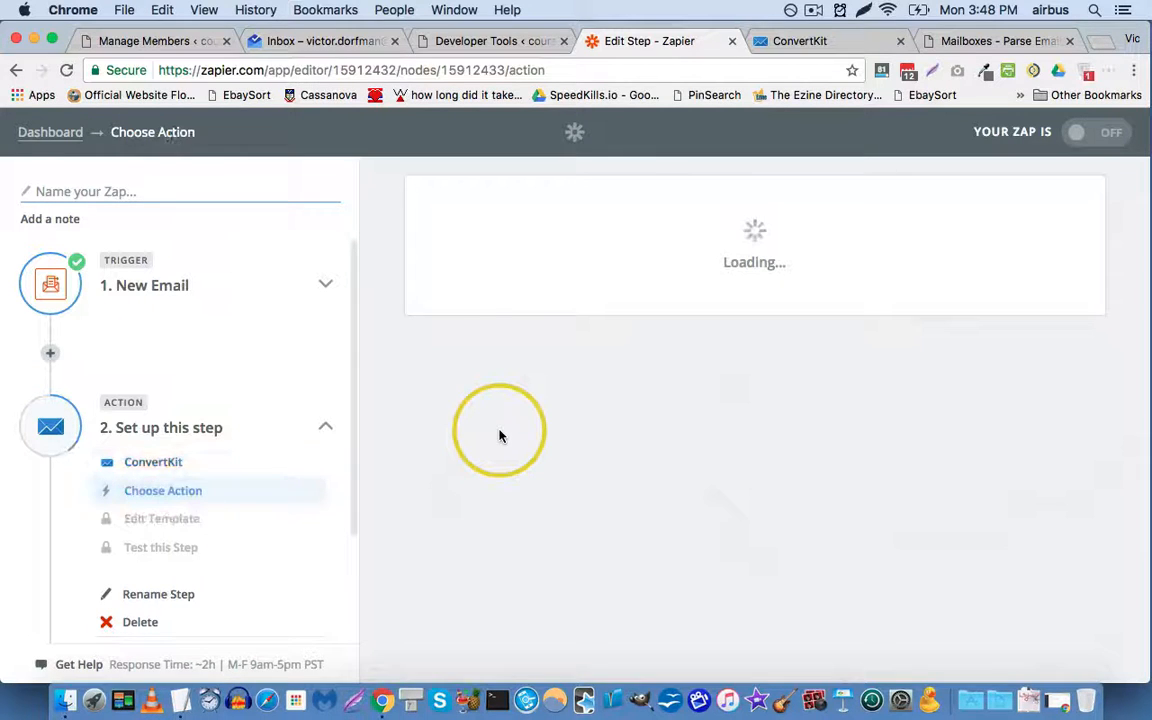
scroll(522, 365, "down", 3)
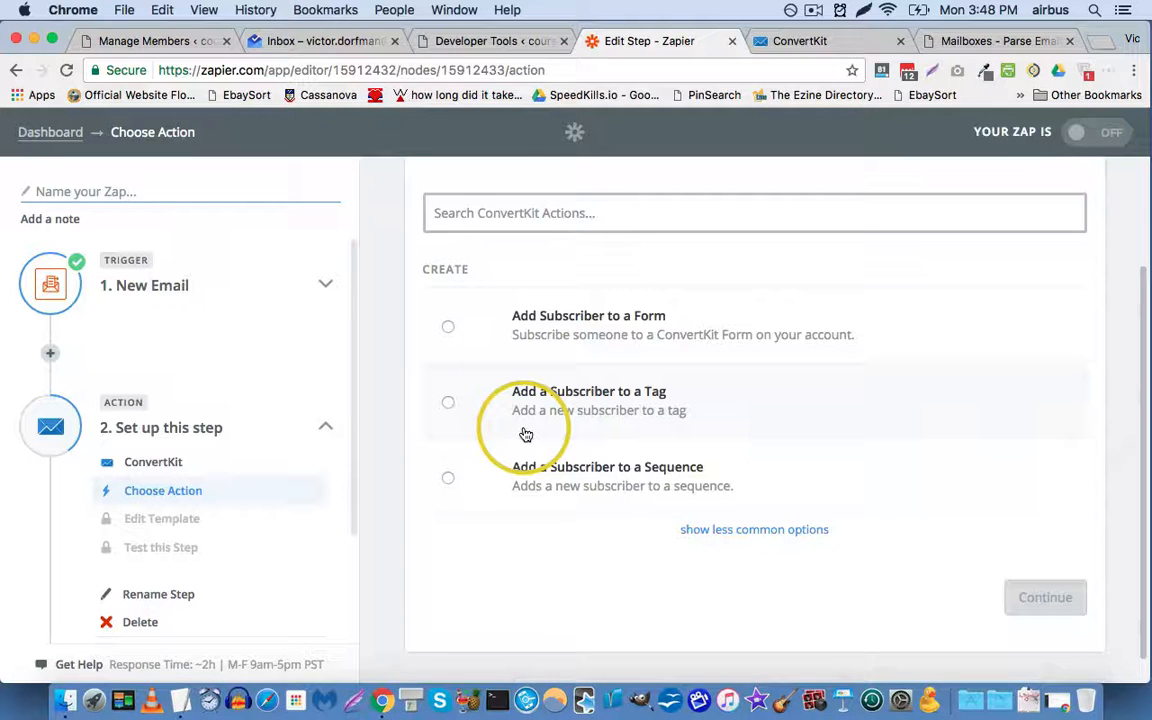
left_click(479, 494)
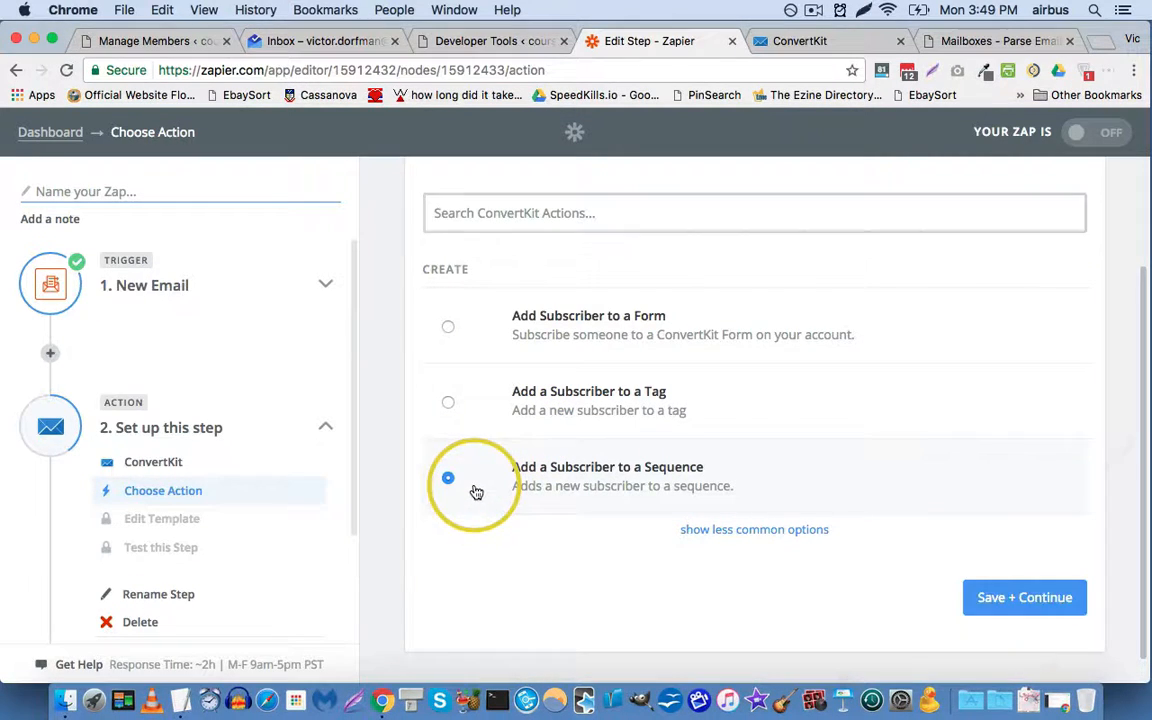
left_click(1024, 605)
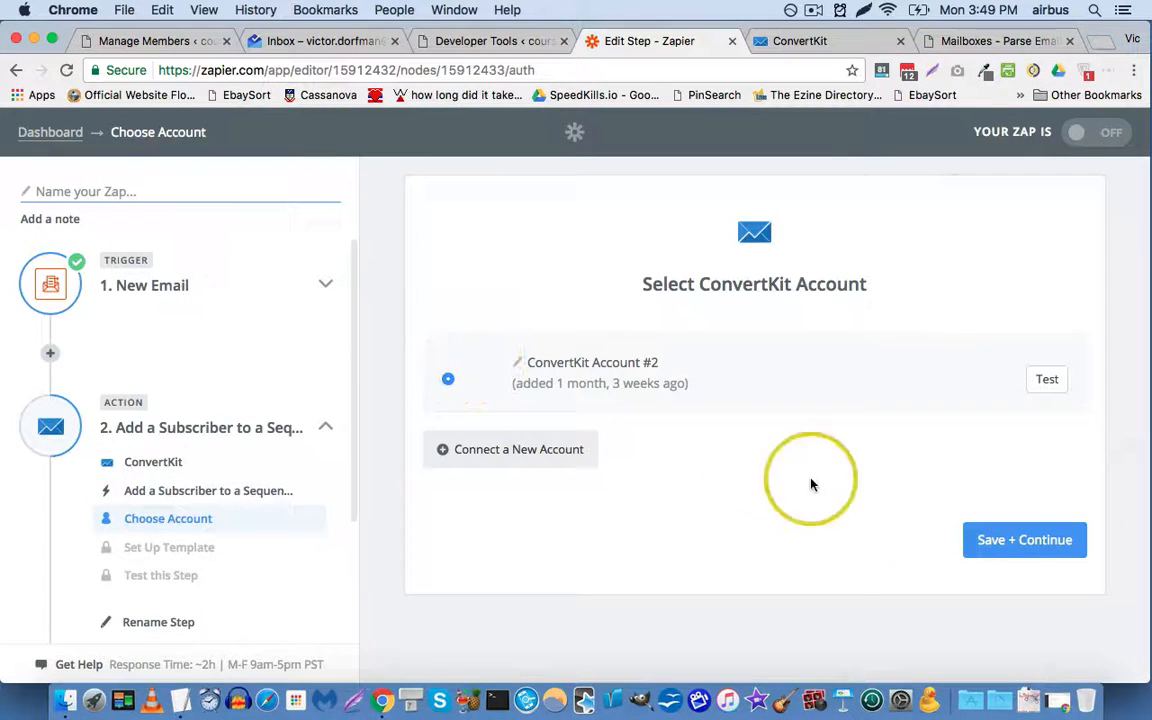
left_click(1010, 543)
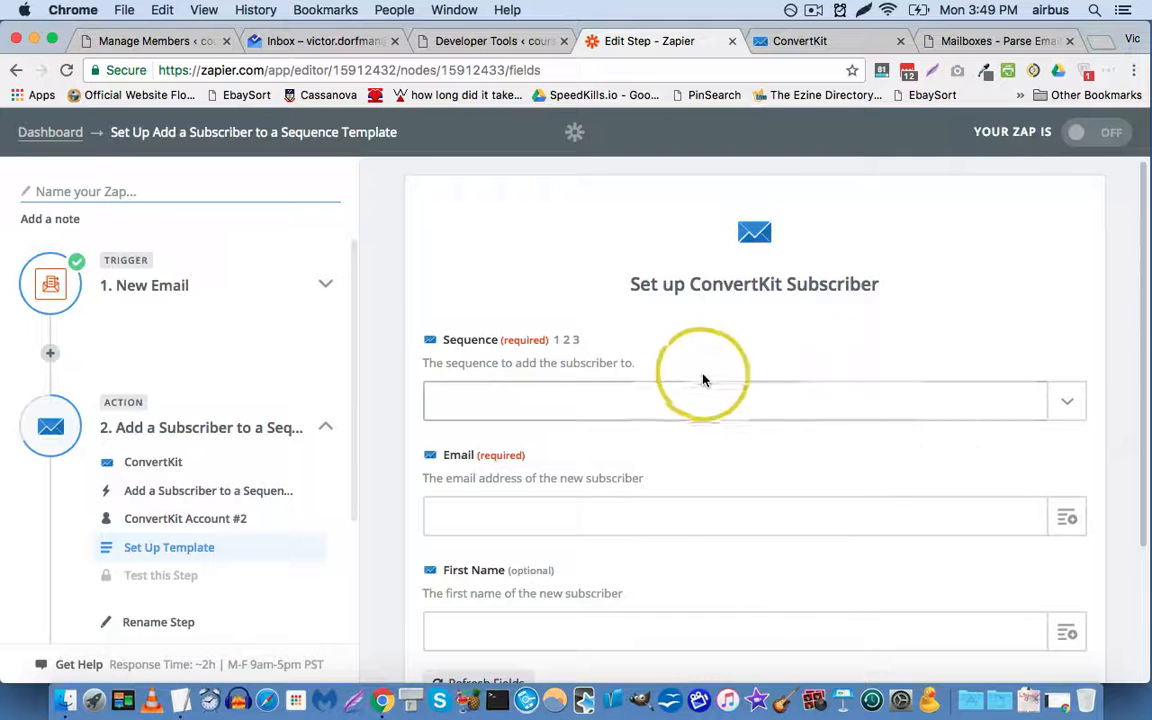
left_click(1083, 406)
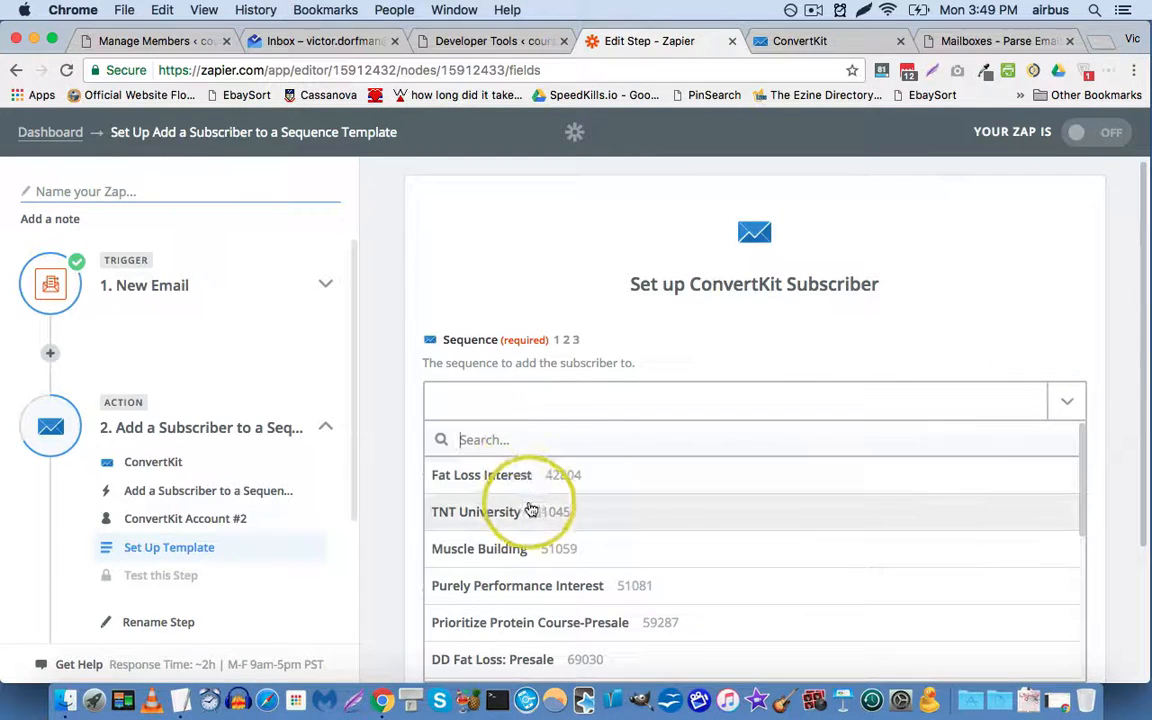
Step: Target the TNT University sequence with the parsed email and first name mapped into Email and First Name
left_click(530, 513)
scroll(671, 327, "down", 3)
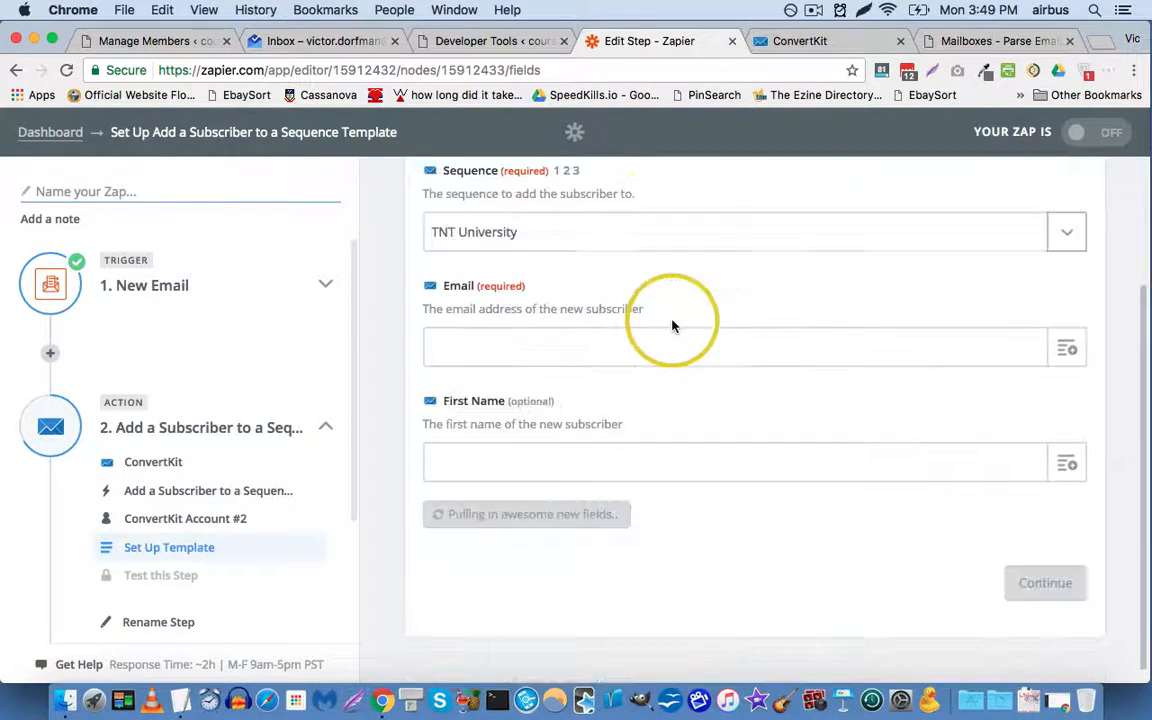
left_click(1068, 352)
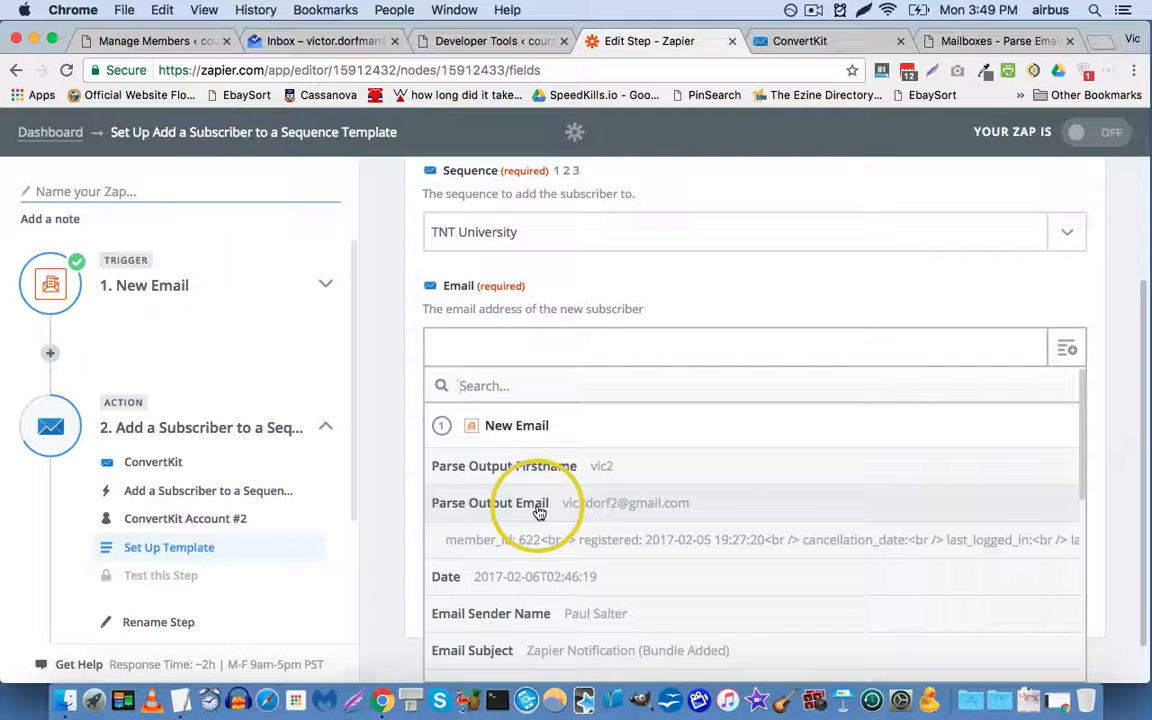
left_click(539, 505)
left_click(1068, 463)
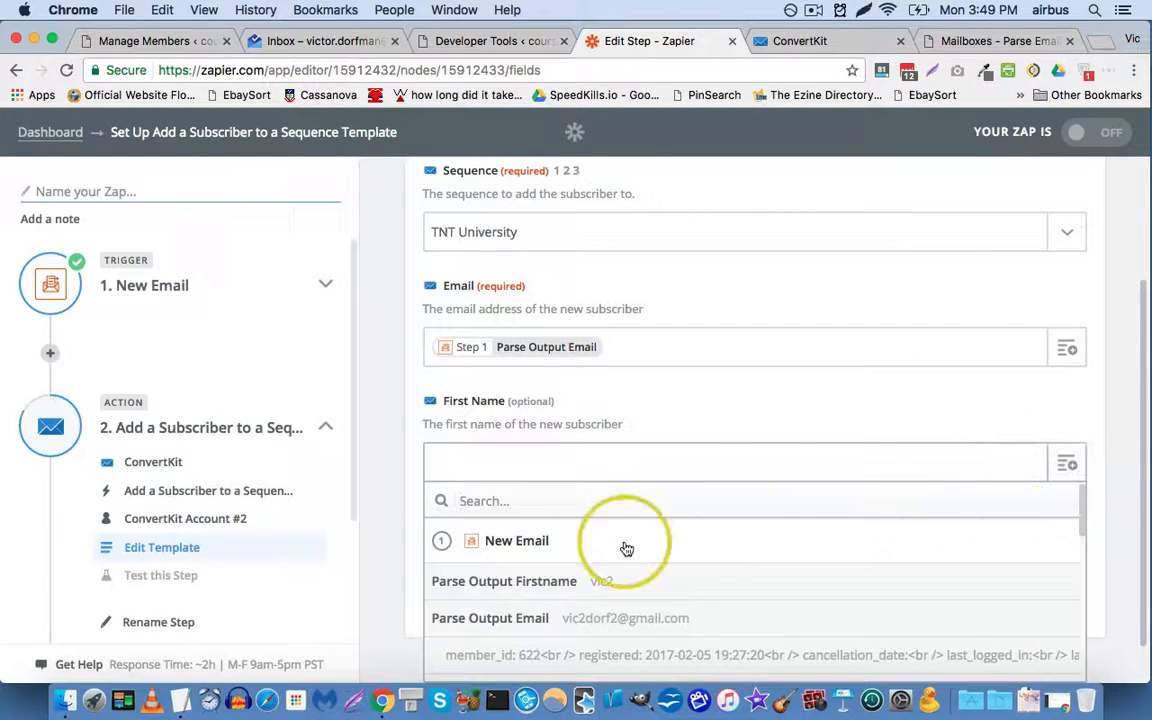
left_click(580, 592)
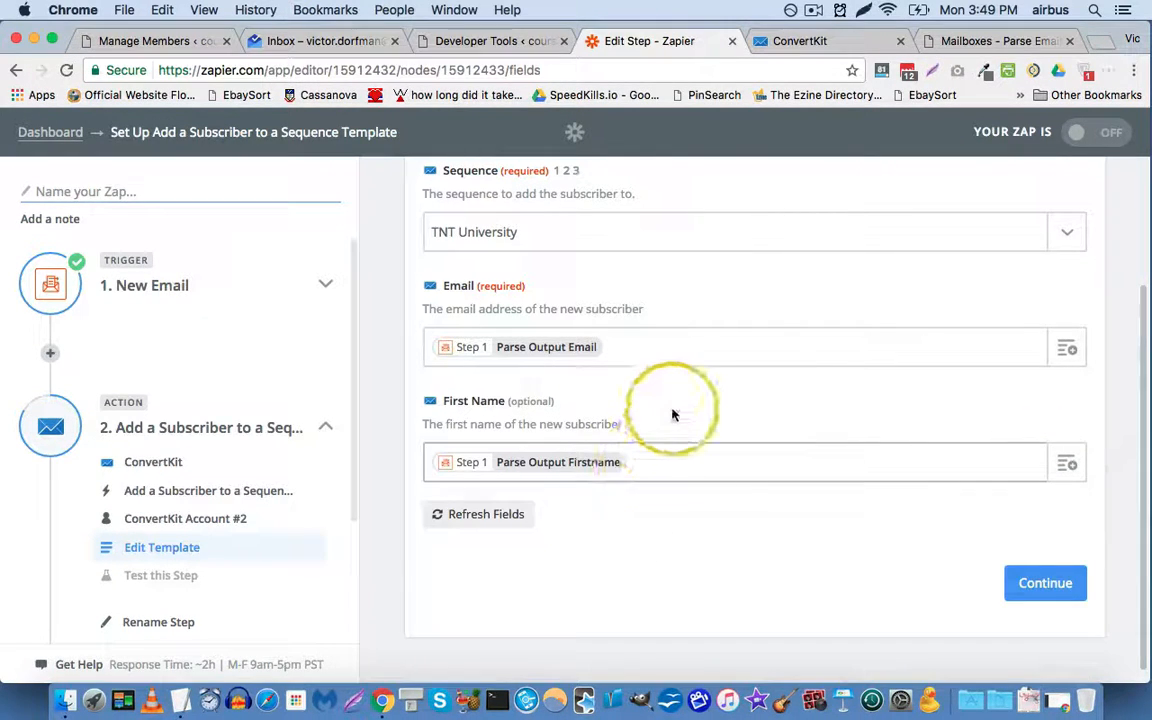
scroll(640, 395, "down", 1)
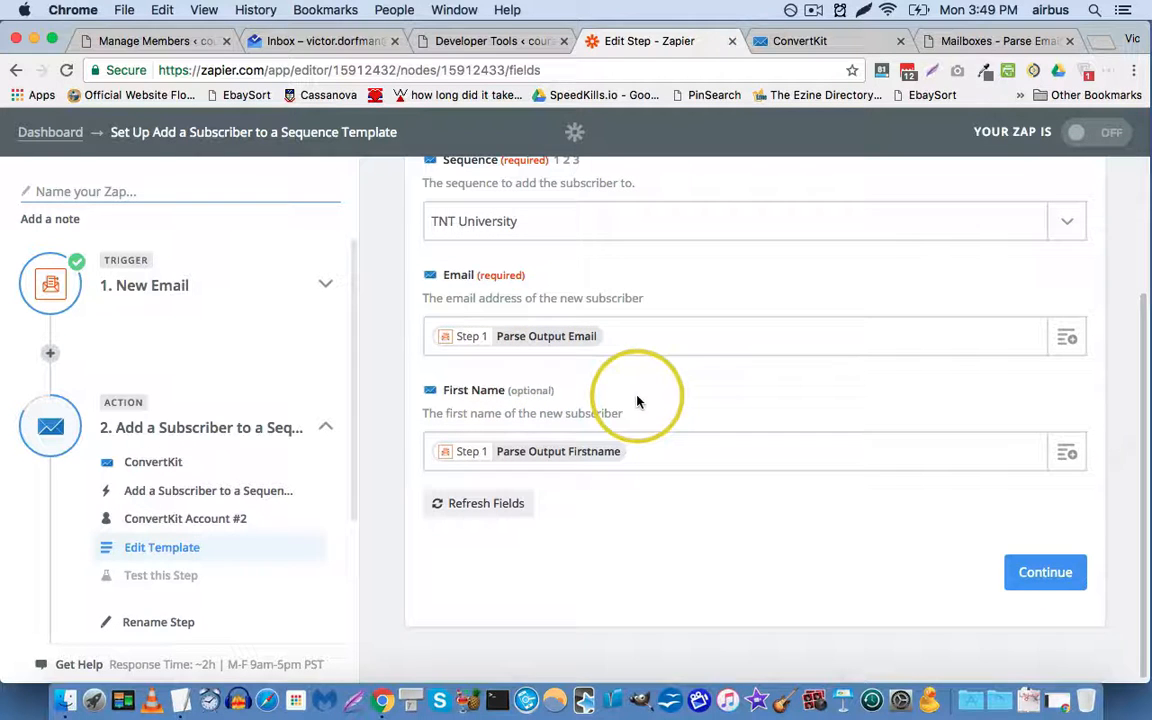
left_click(1052, 572)
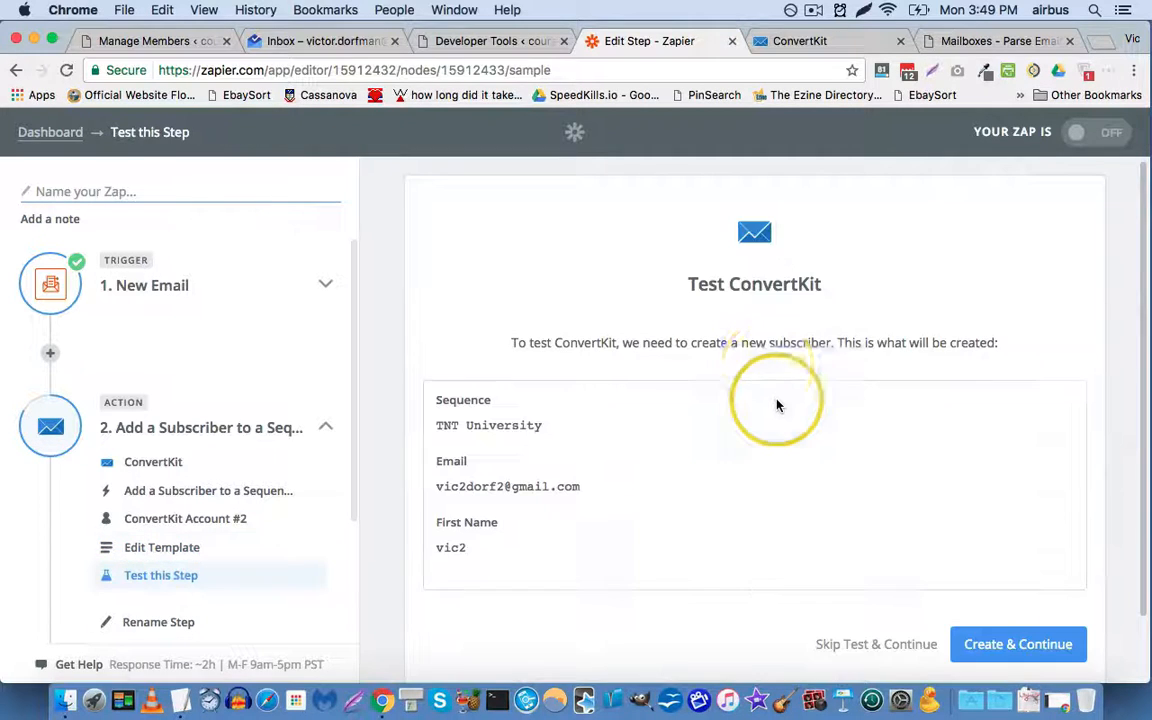
scroll(762, 384, "down", 2)
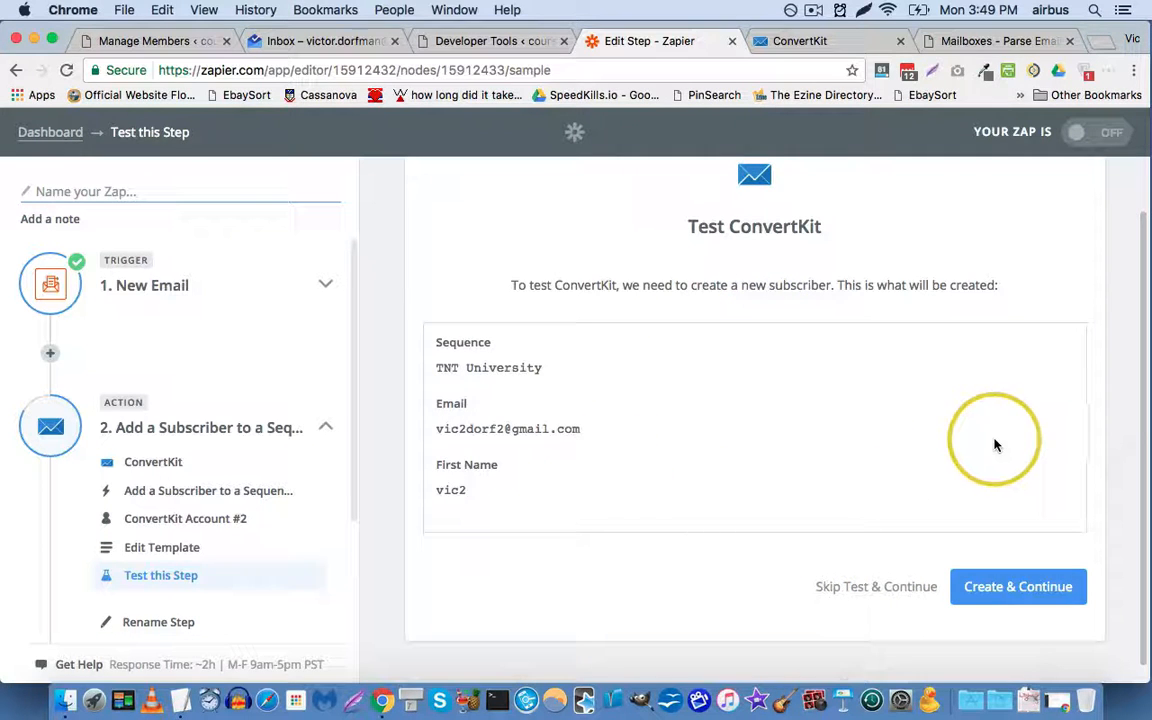
Step: Create the sample subscriber in ConvertKit and confirm the test succeeds
scroll(950, 545, "down", 1)
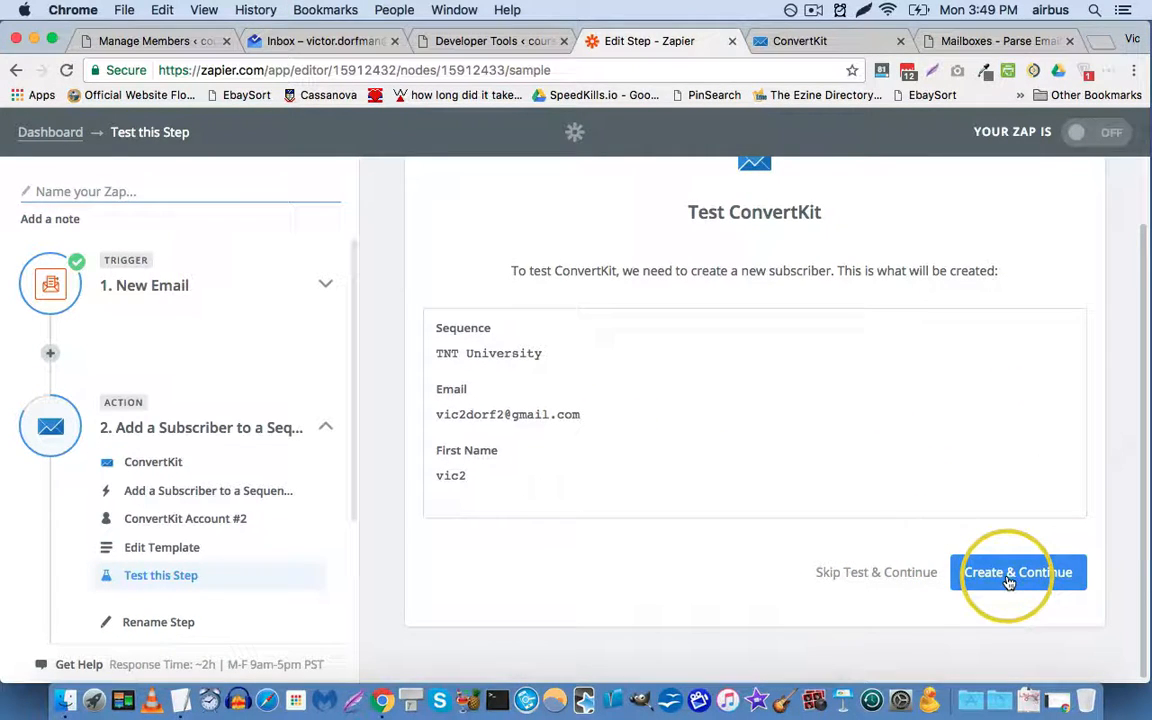
left_click(1010, 580)
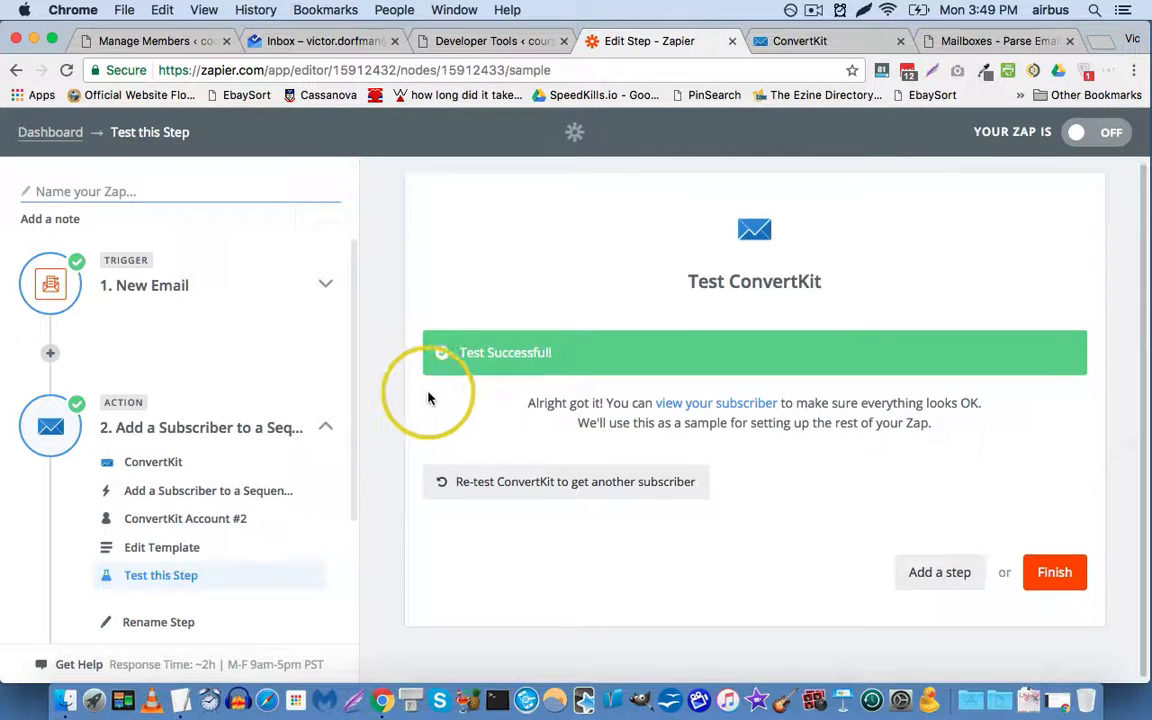
left_click(930, 585)
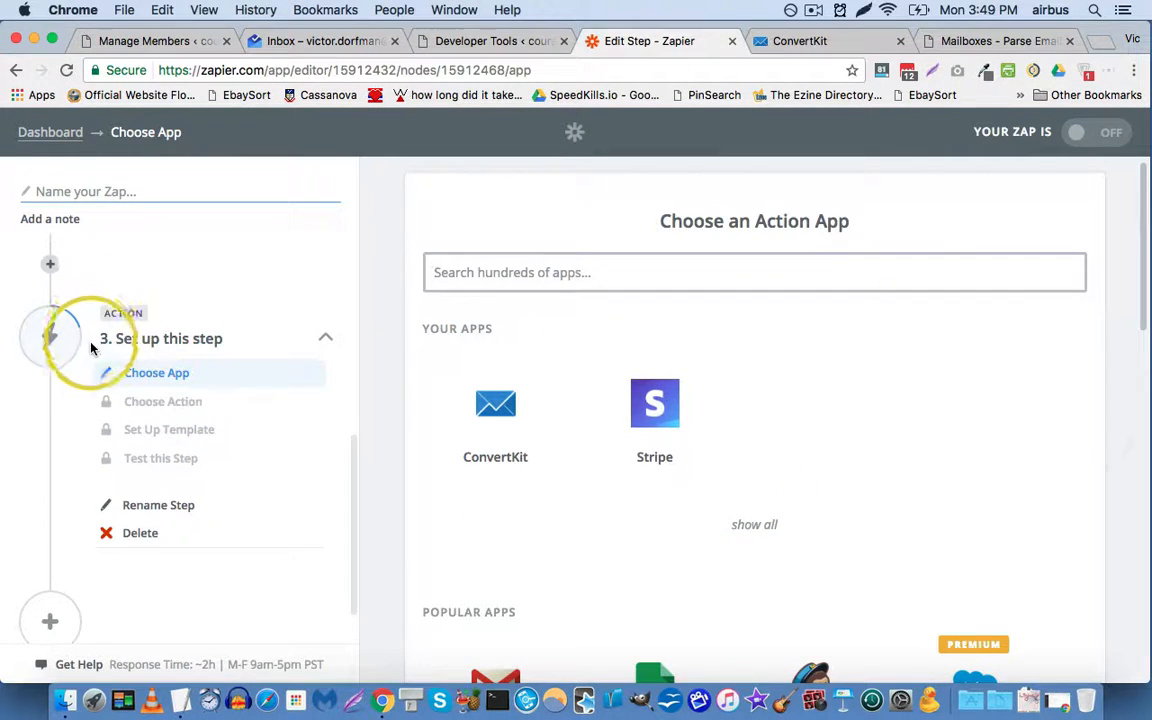
Step: Make the third step a Filter by Zapier of type 'Only continue if…'
scroll(90, 347, "up", 2)
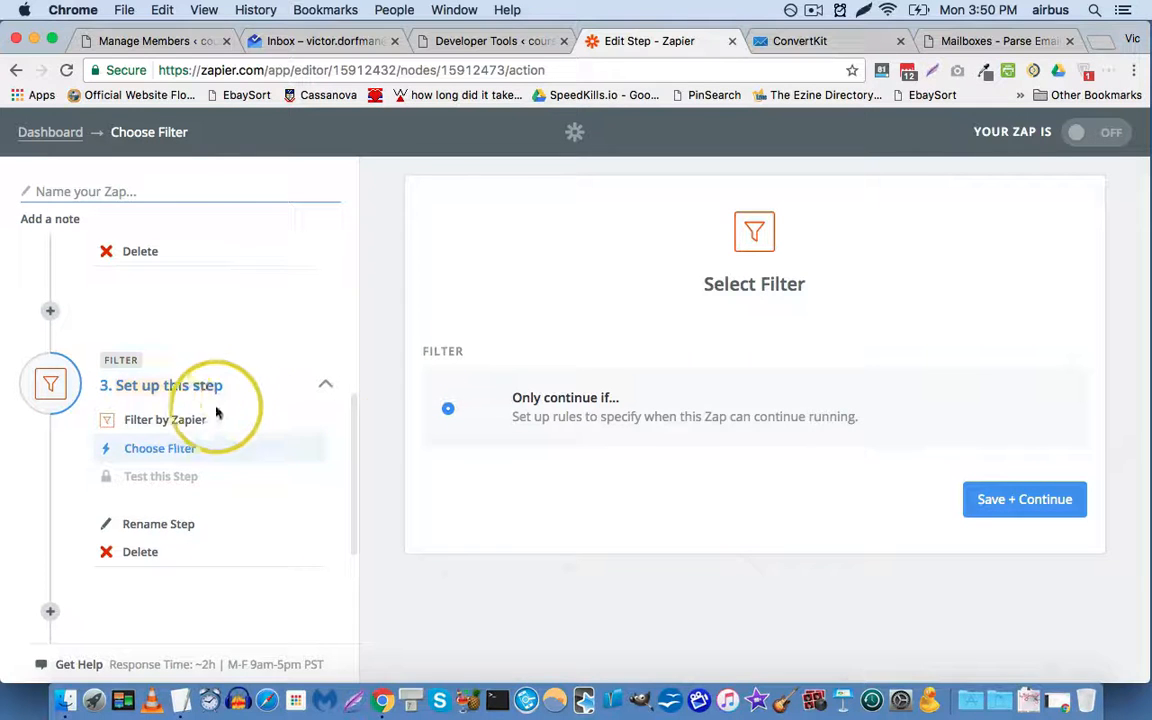
scroll(100, 485, "down", 3)
scroll(130, 470, "up", 1)
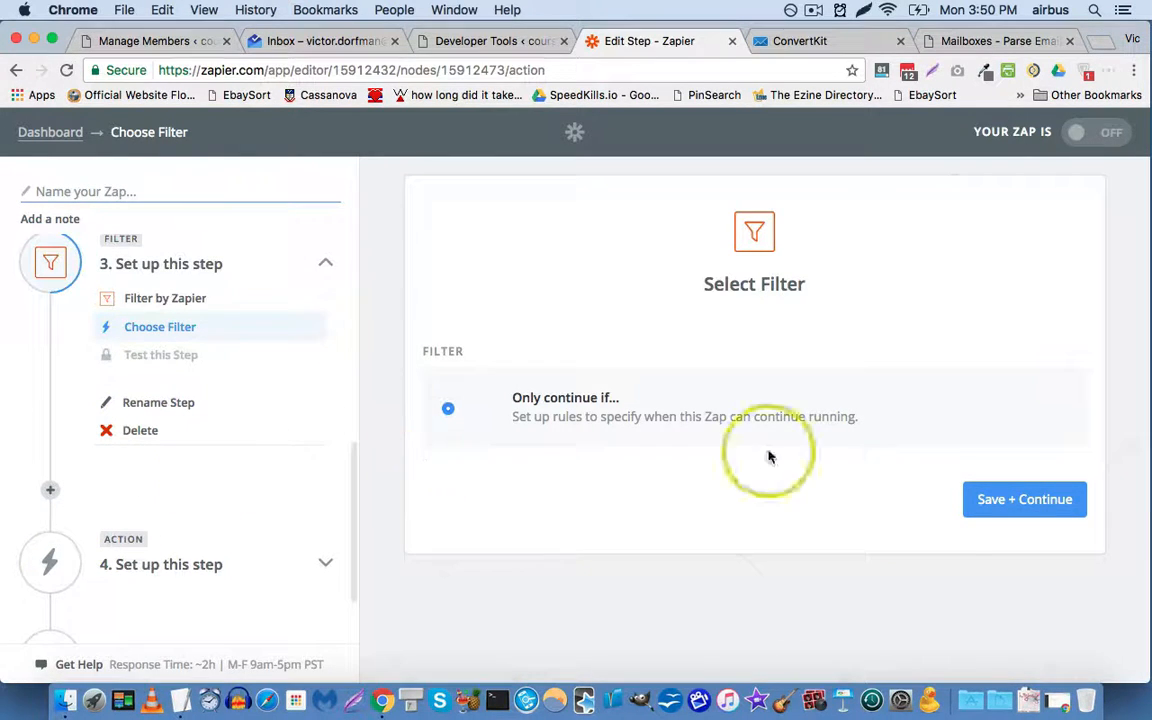
left_click(991, 511)
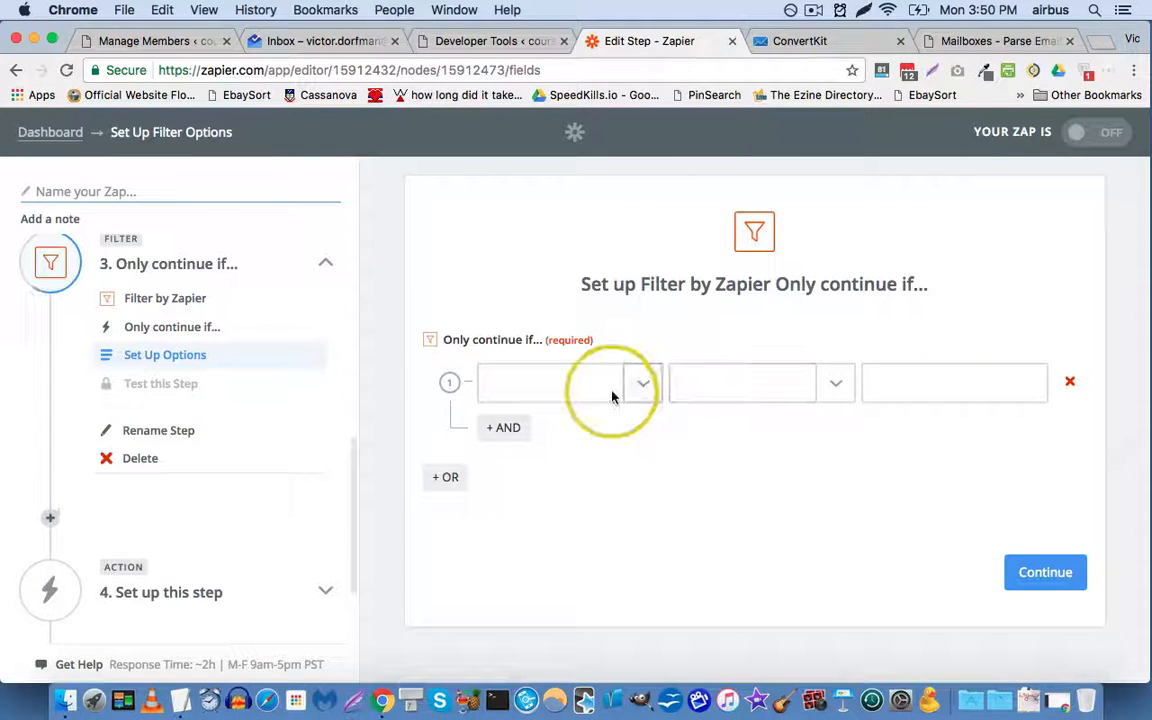
Step: Set the filter to Parse Output Bundleid (Text) Exactly matches 2, then check the MemberMouse bundle list
left_click(645, 387)
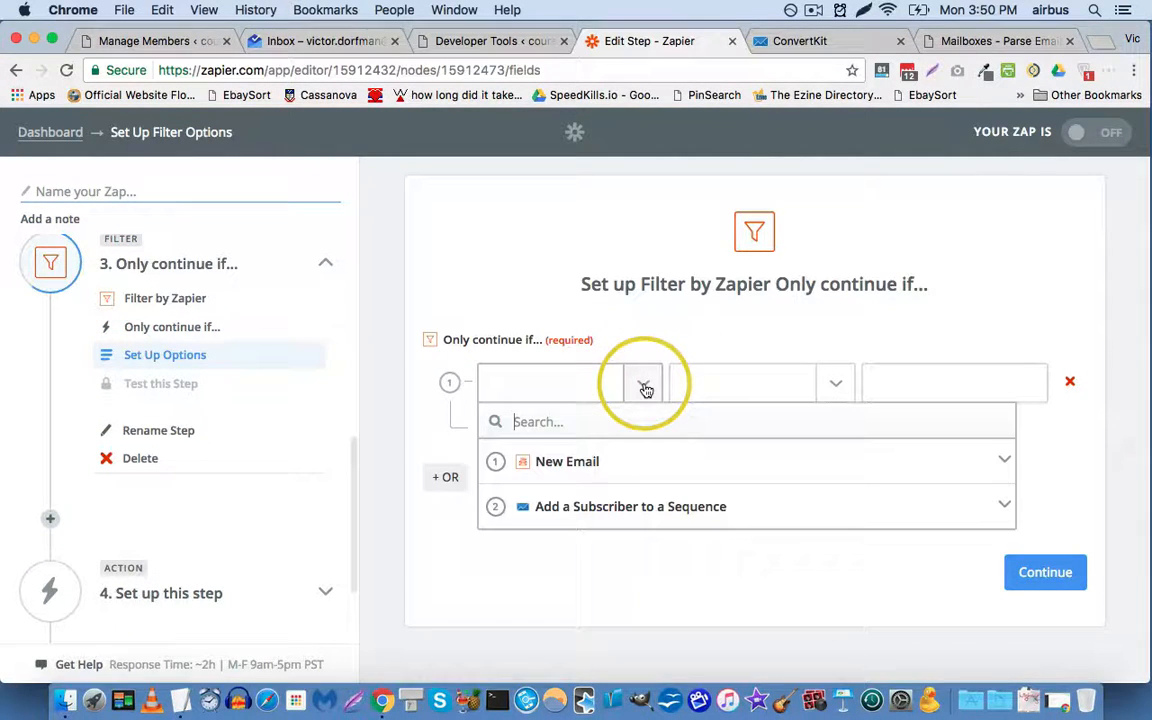
left_click(576, 468)
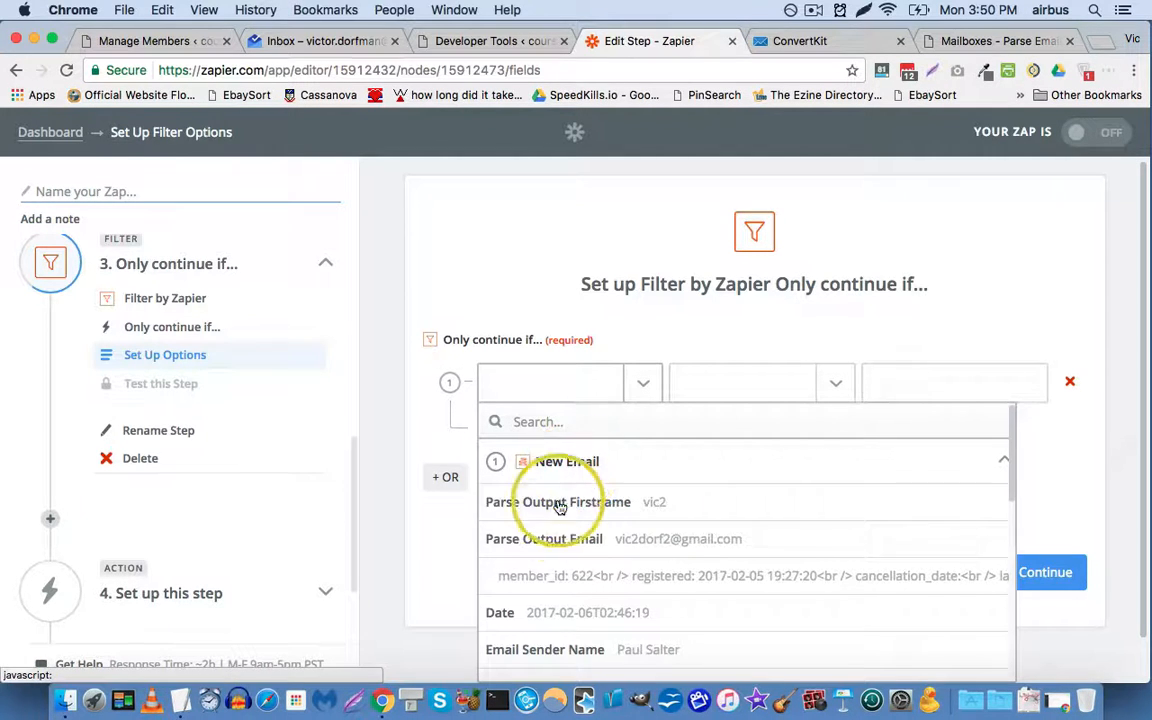
scroll(565, 510, "down", 3)
scroll(565, 545, "down", 6)
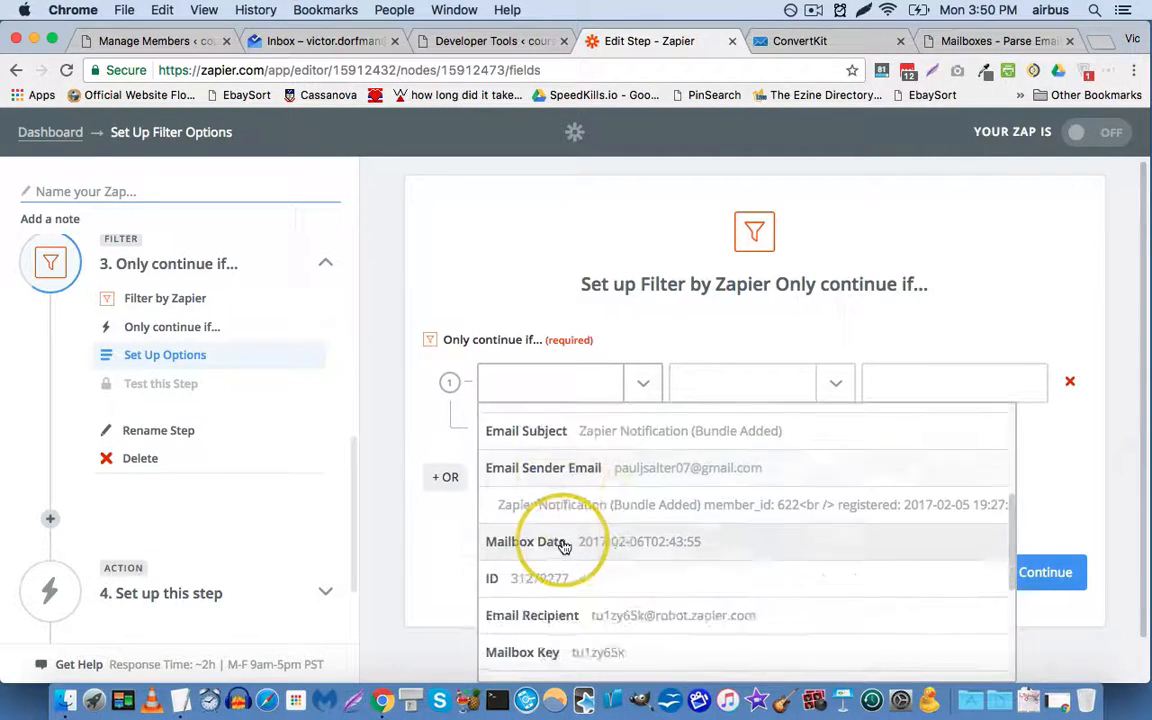
scroll(562, 545, "down", 1)
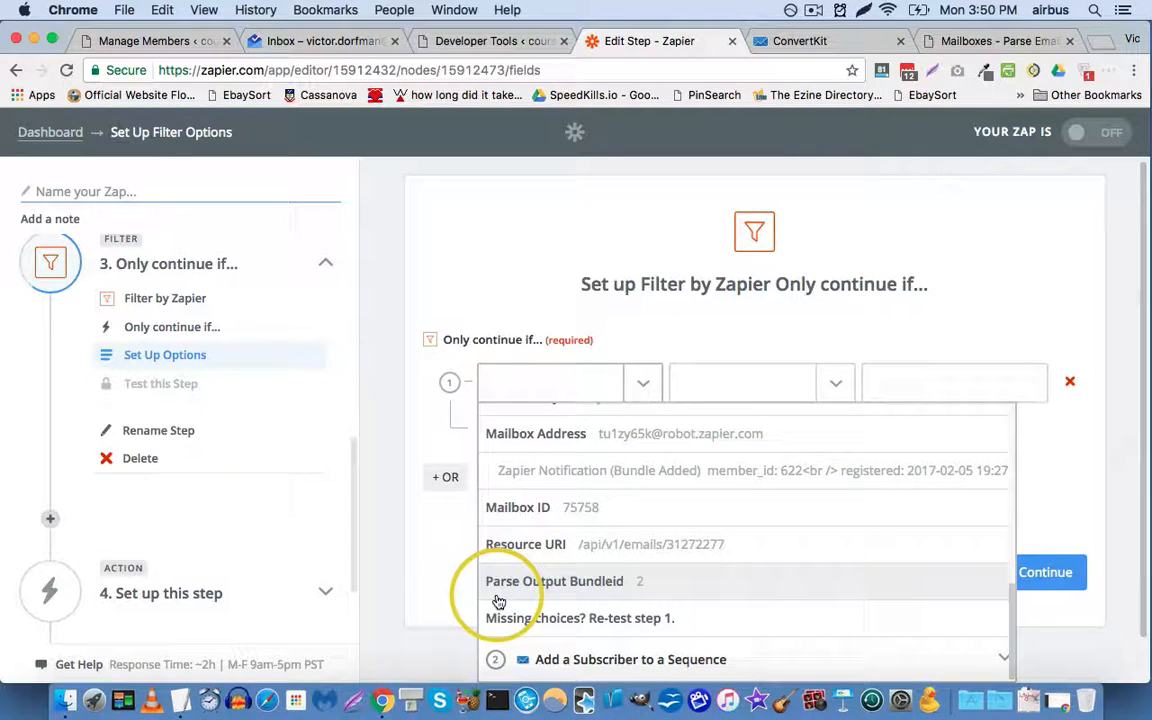
left_click(562, 590)
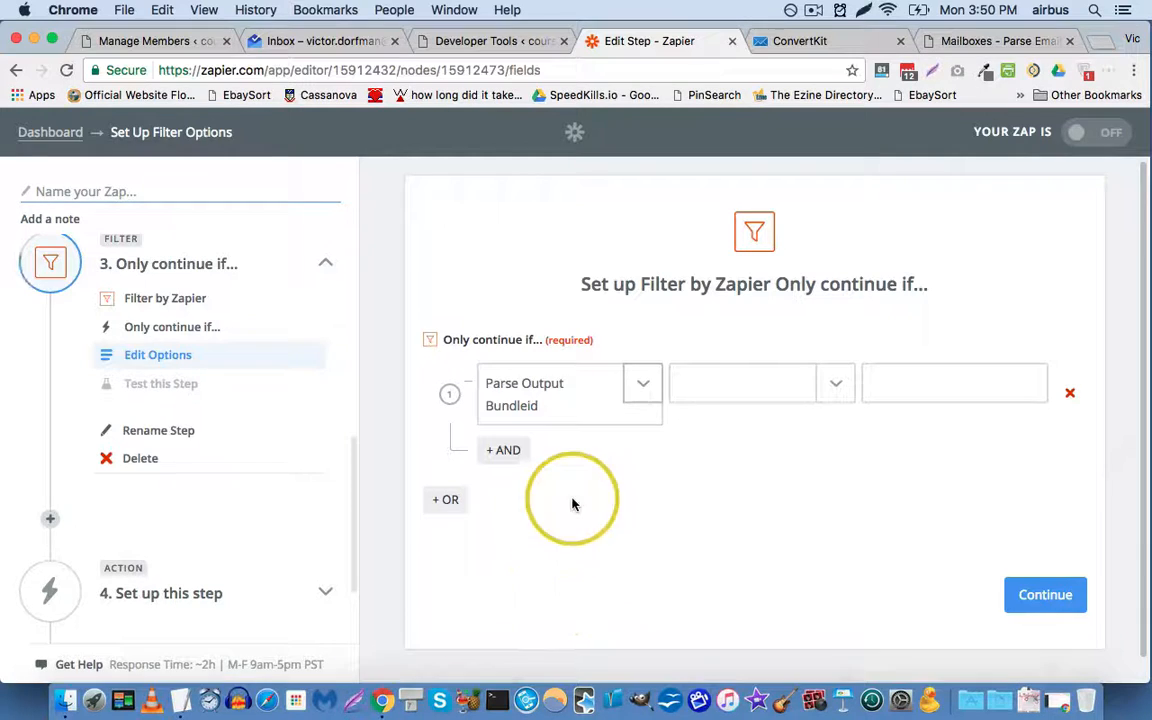
left_click(830, 391)
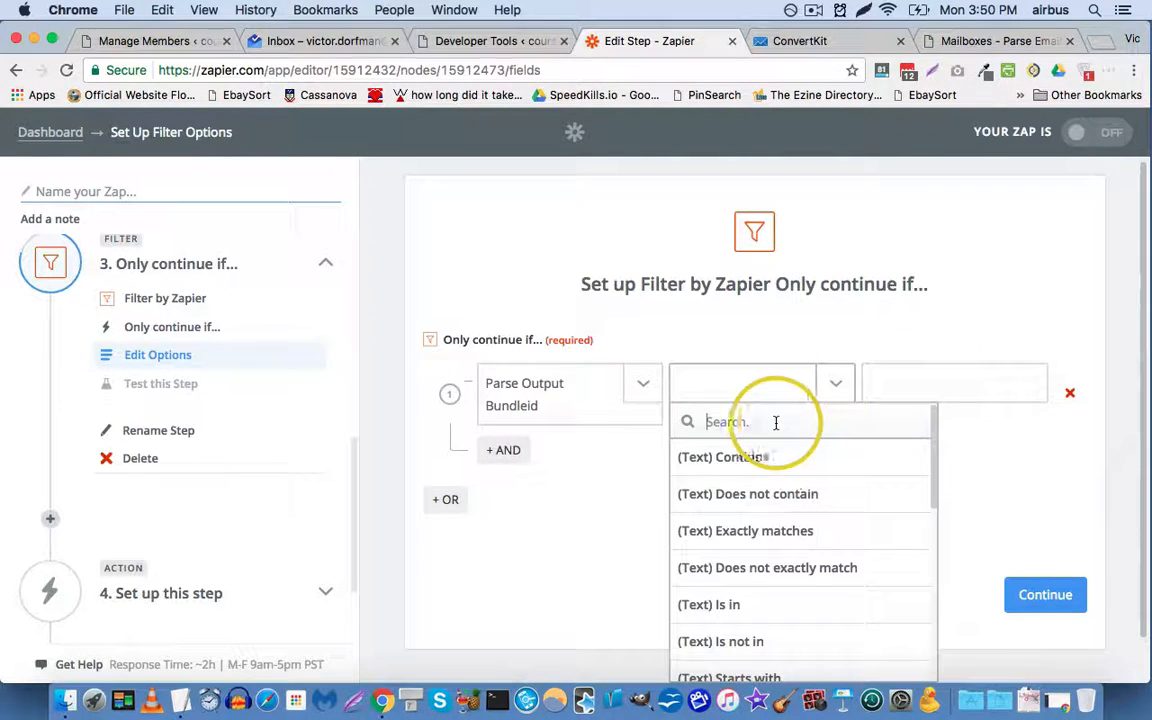
left_click(718, 543)
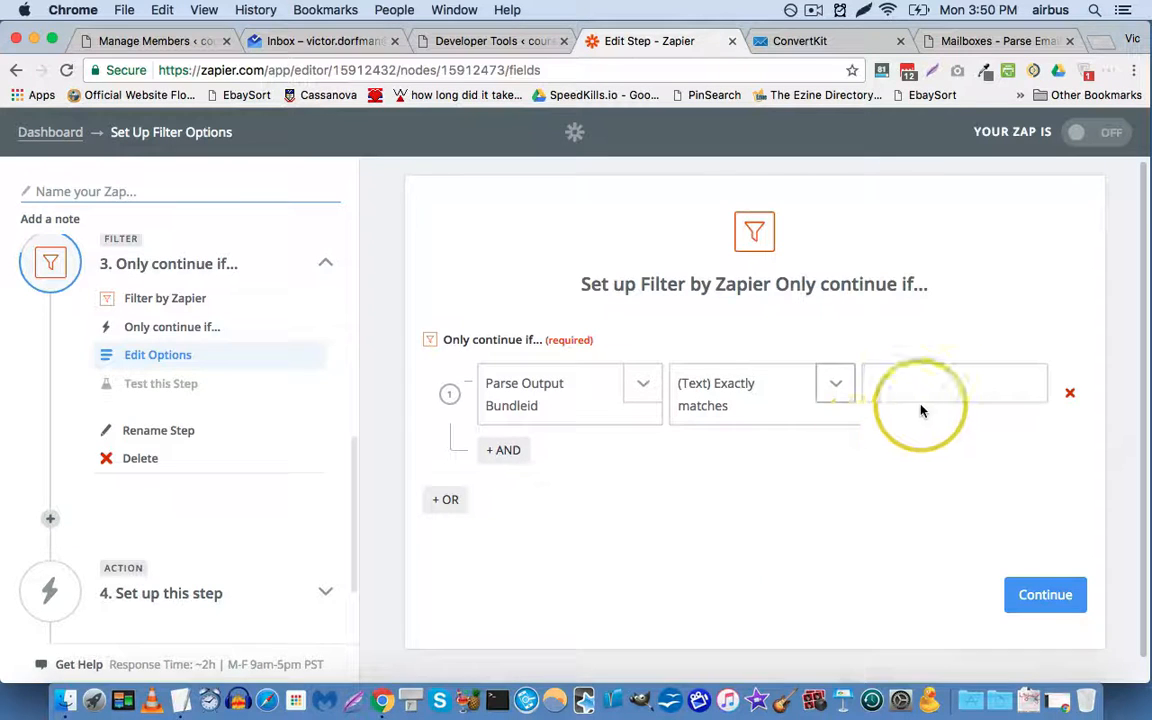
left_click(932, 389)
type("2")
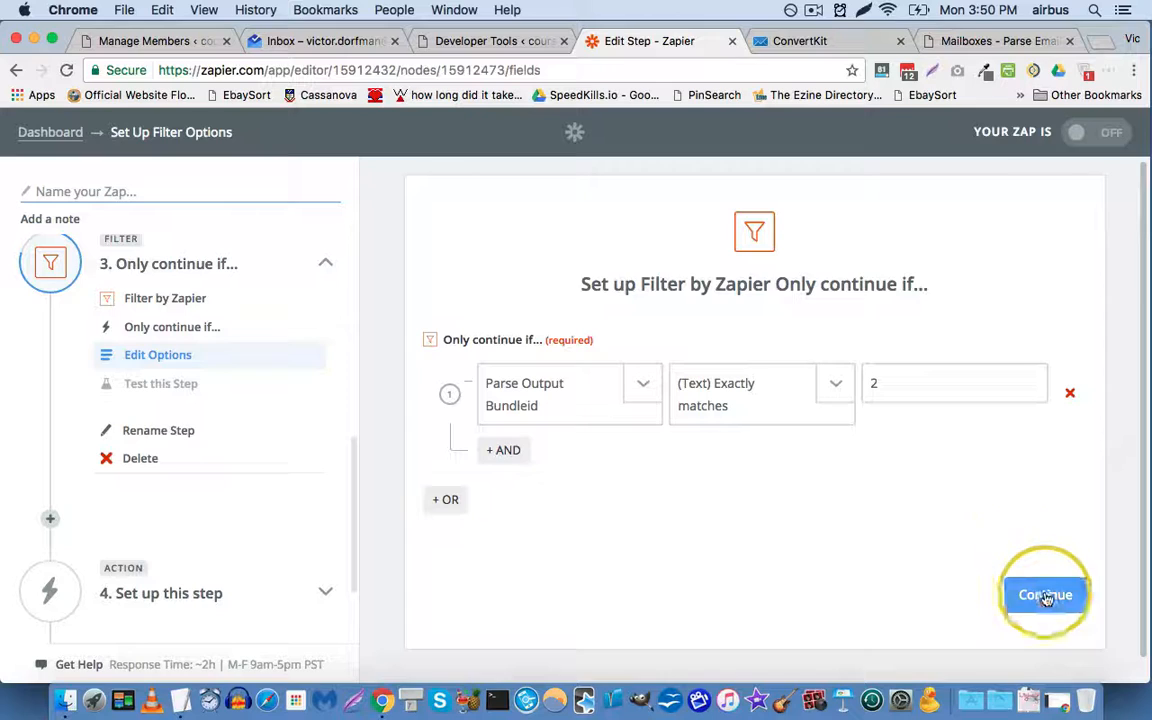
left_click(440, 40)
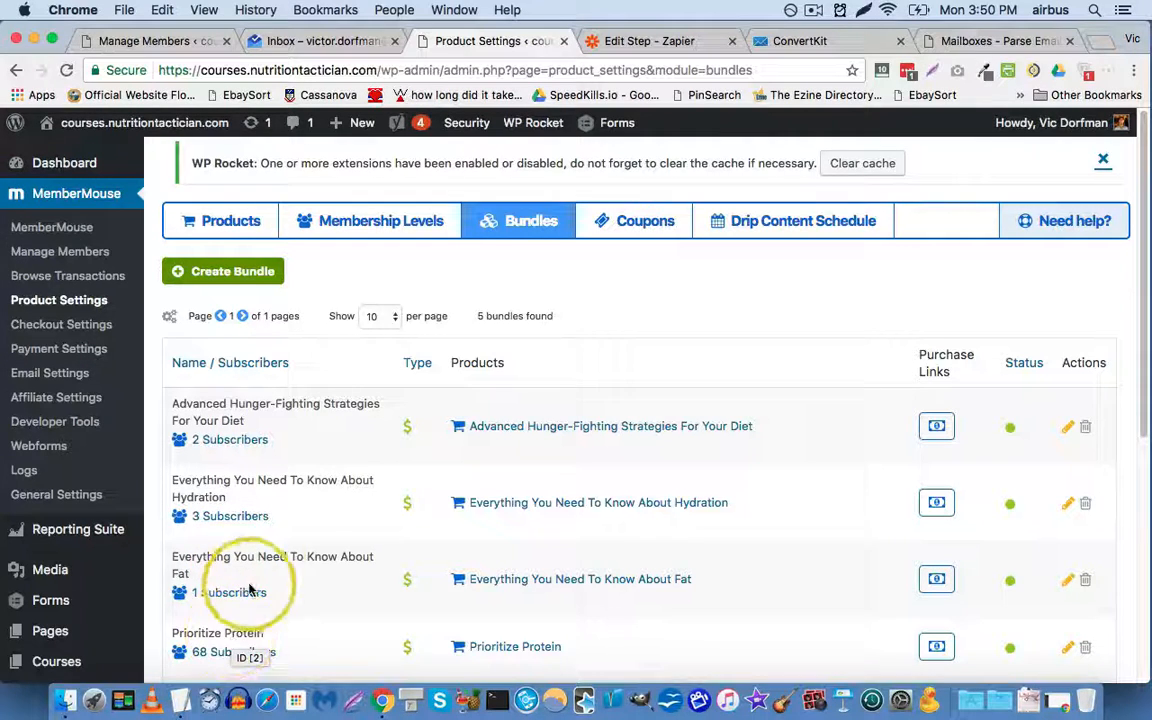
Step: Look through the five MemberMouse bundles, then return to the Zapier filter step
scroll(268, 570, "down", 1)
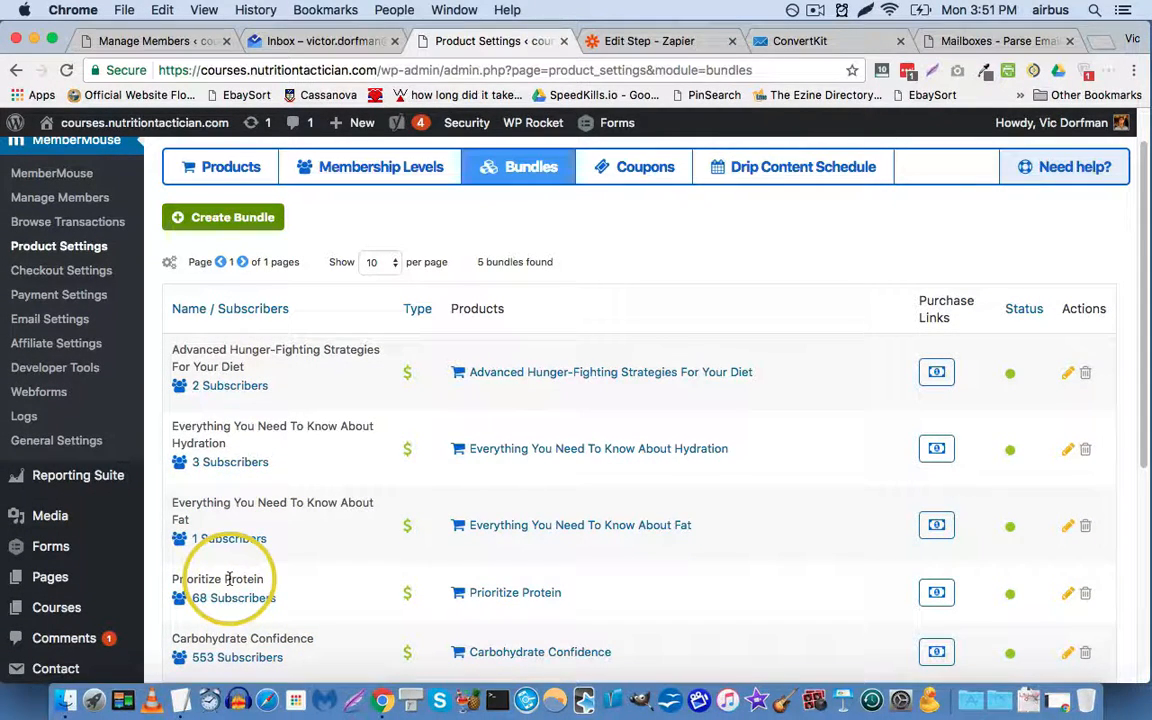
left_click(983, 45)
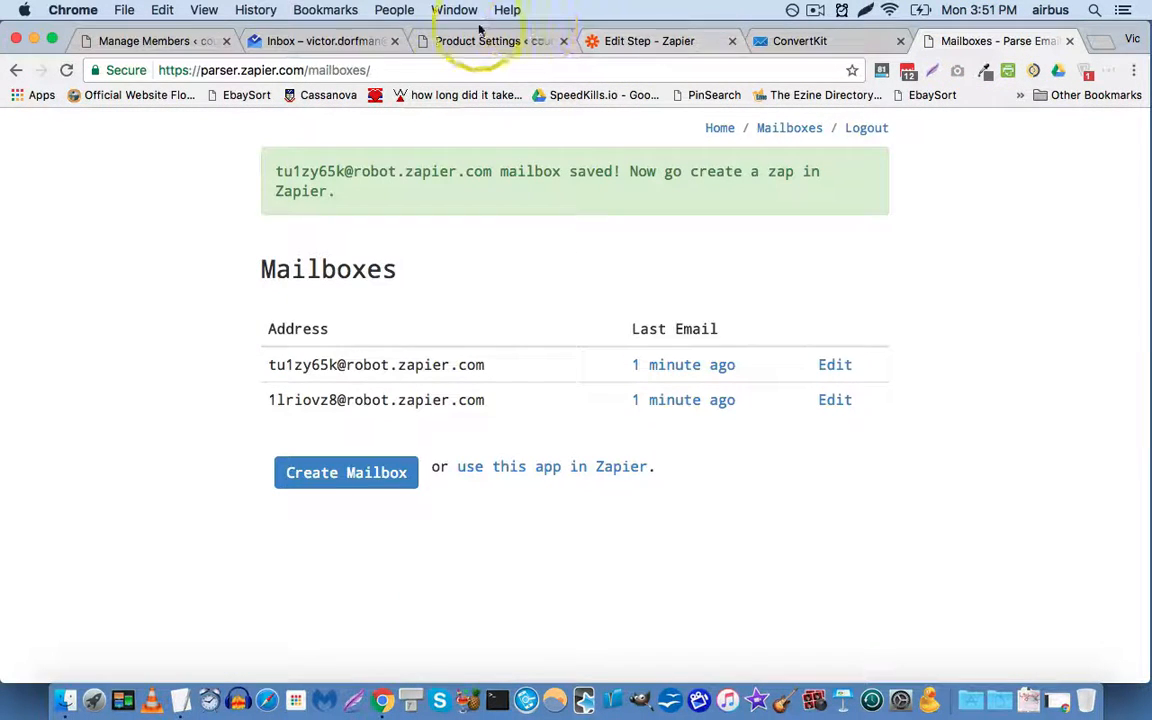
left_click(670, 45)
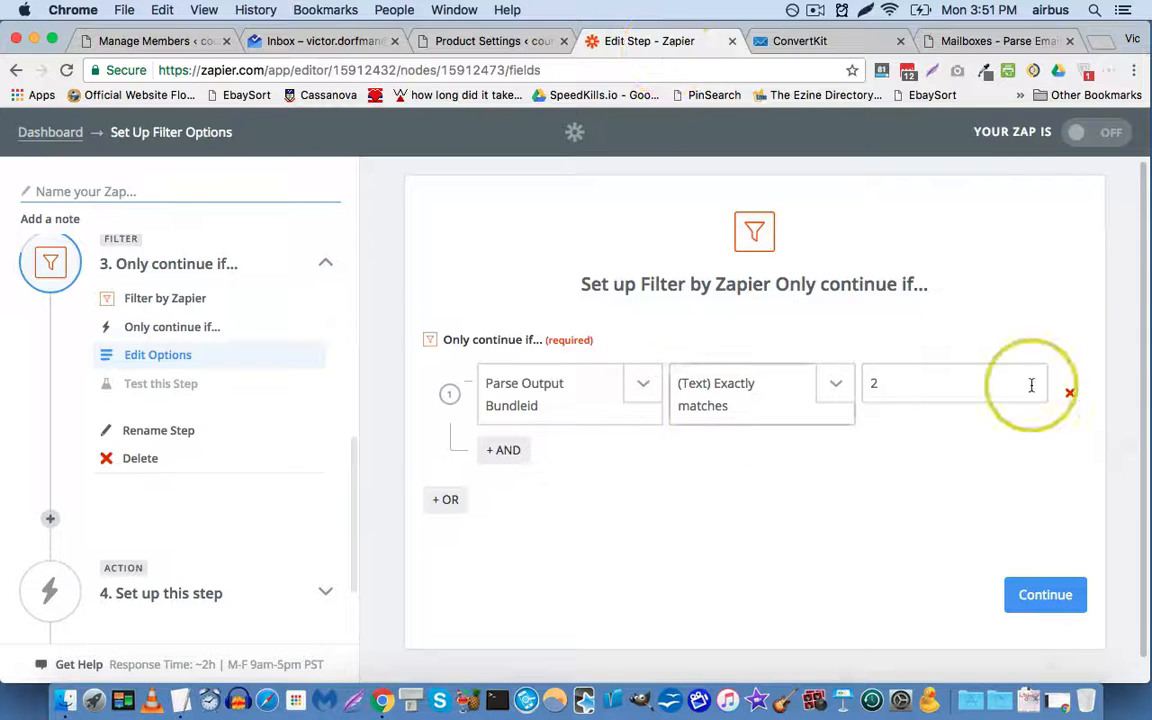
Step: Test the filter and confirm the Zap would run because 2 exactly matches 2
left_click(1066, 597)
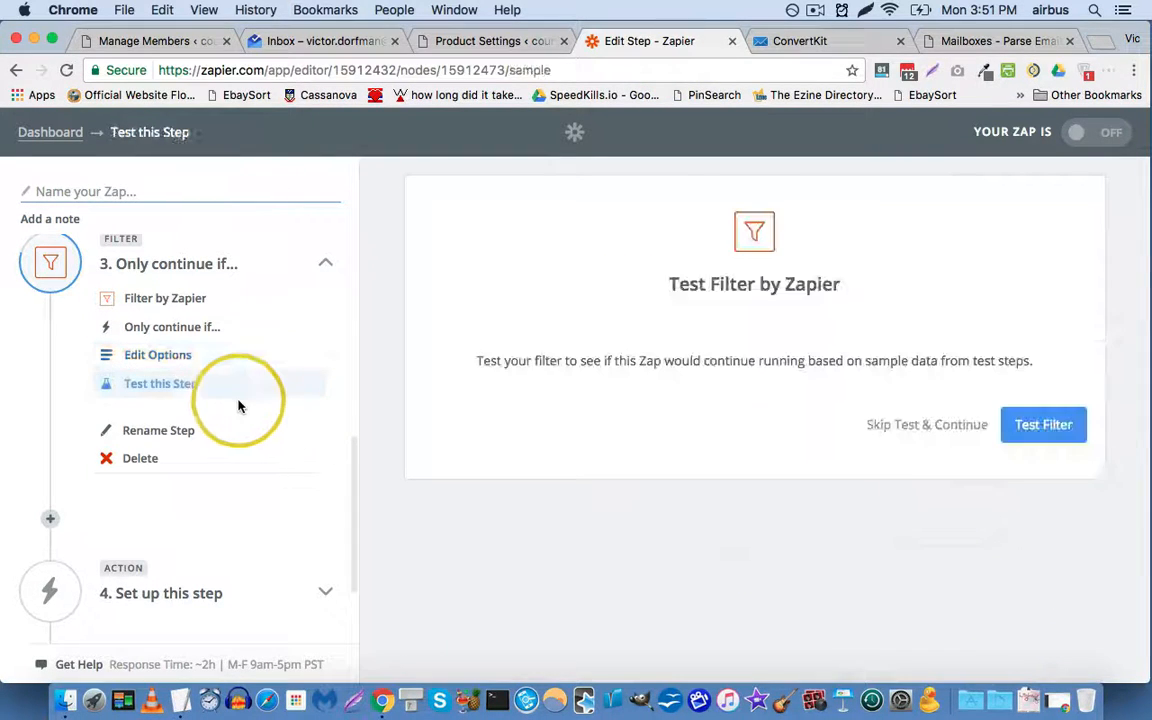
left_click(1025, 424)
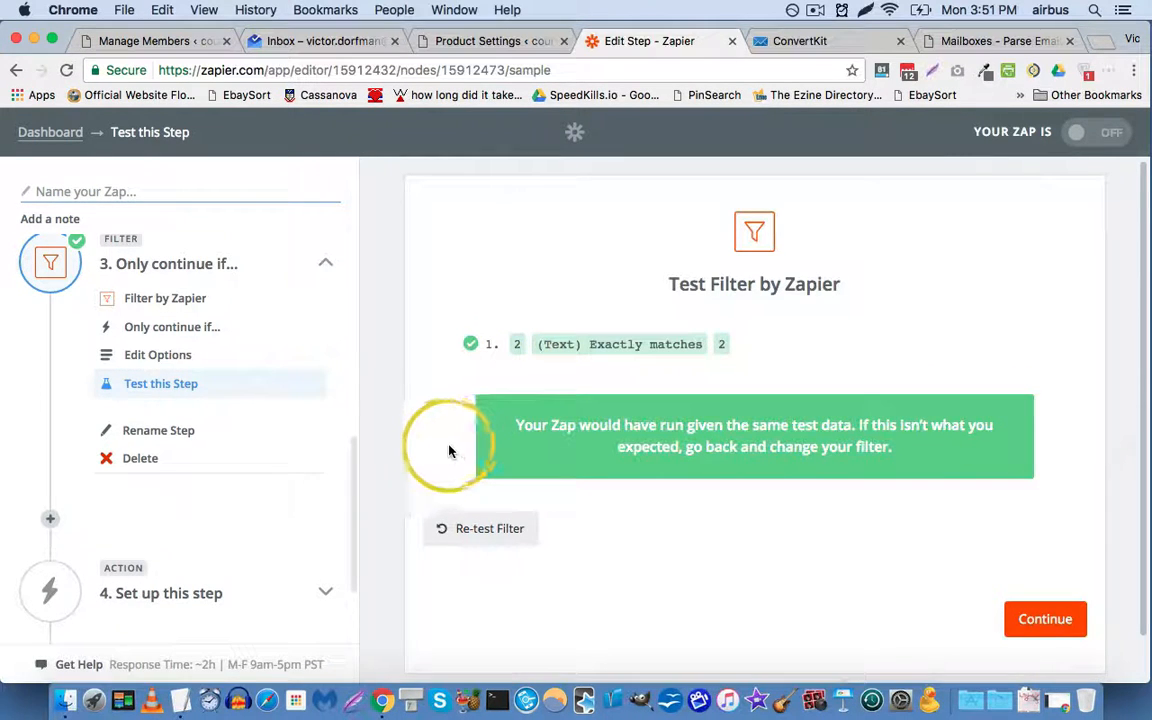
scroll(450, 451, "down", 2)
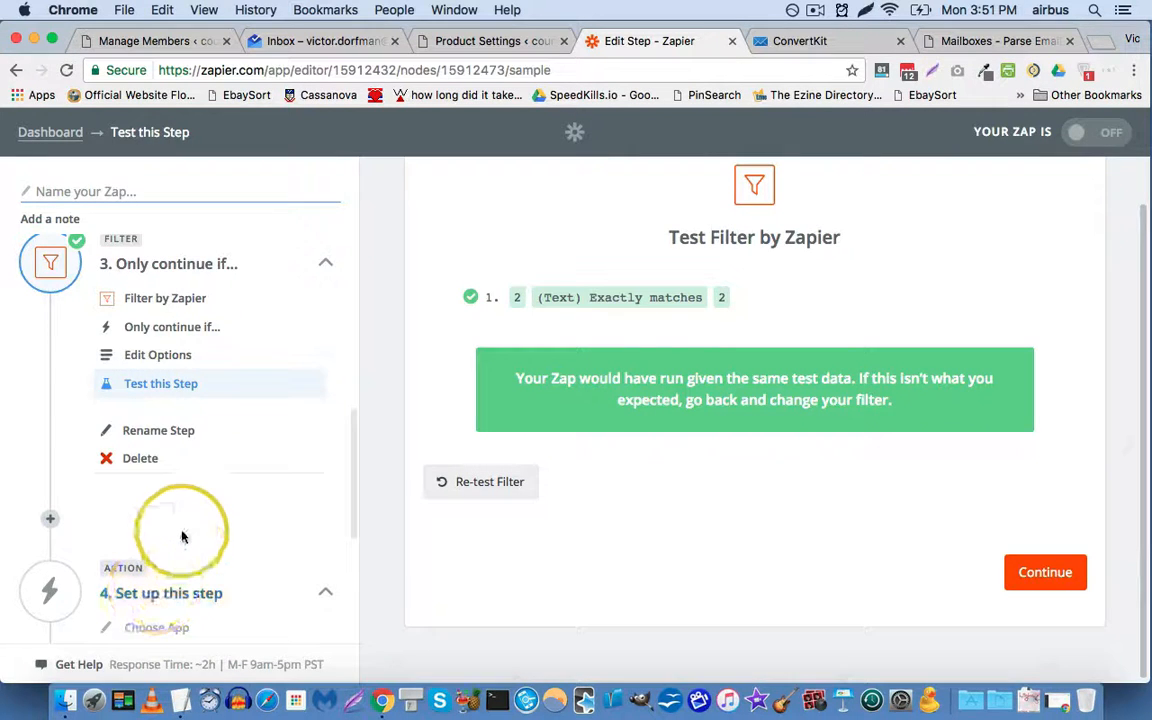
Step: Choose ConvertKit as the app for the fourth step
left_click(170, 479)
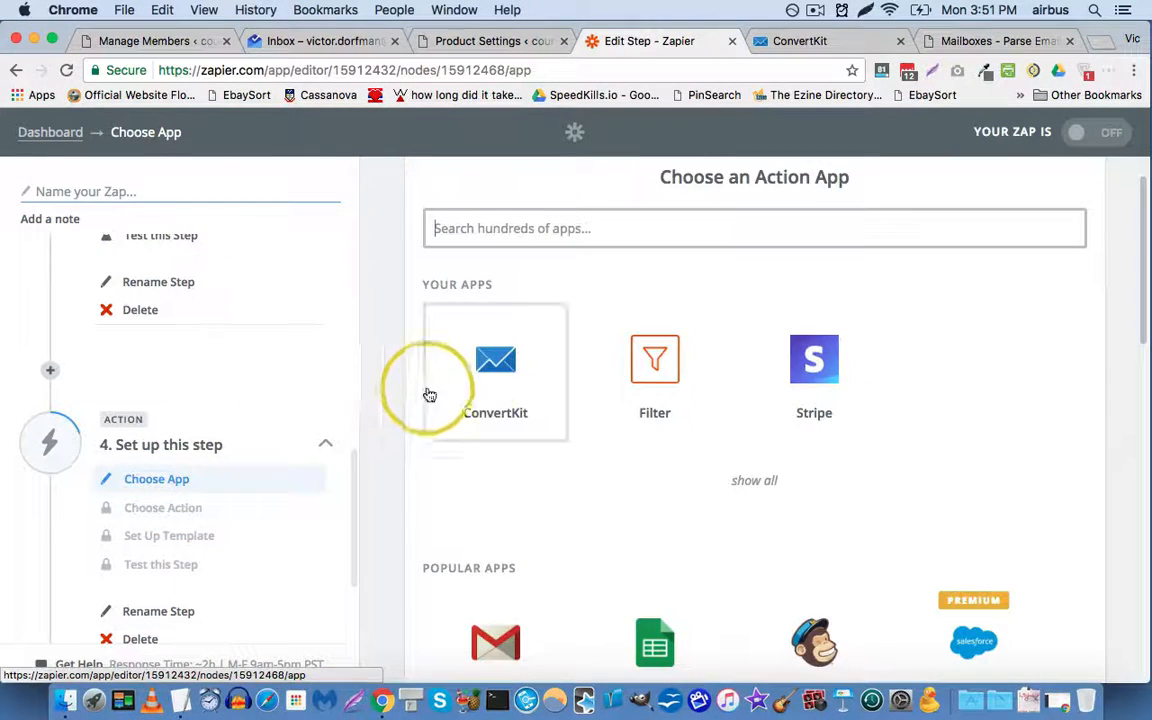
left_click(499, 365)
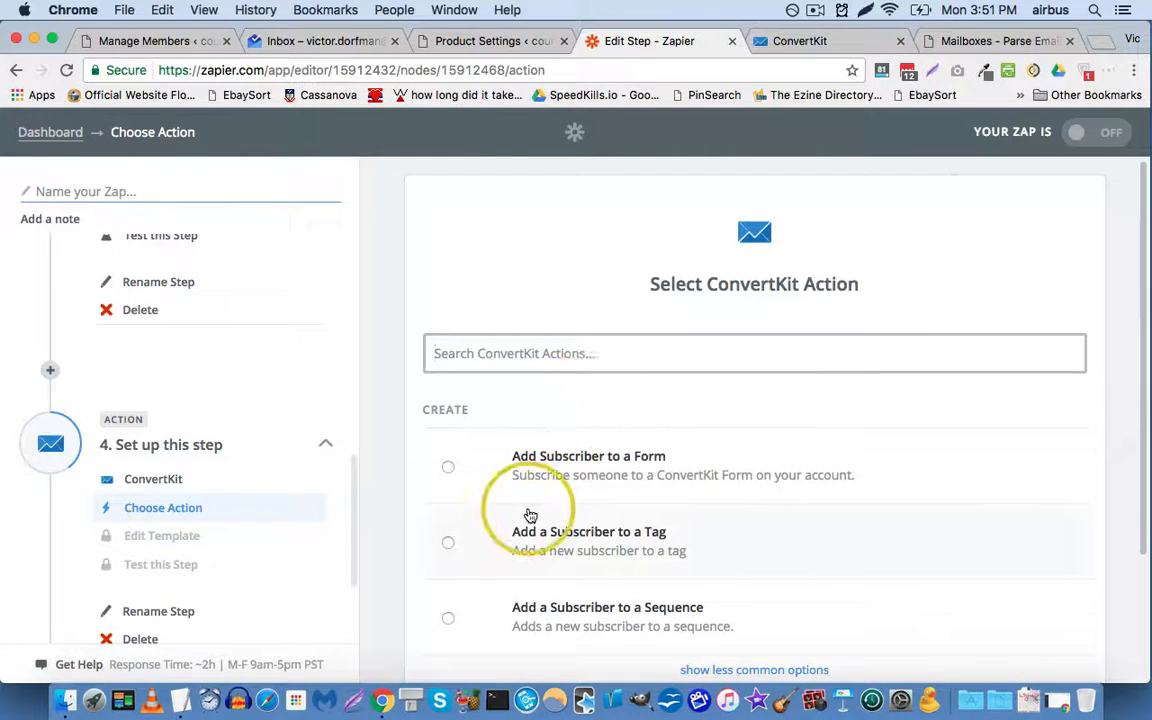
scroll(257, 476, "up", 3)
scroll(257, 476, "up", 10)
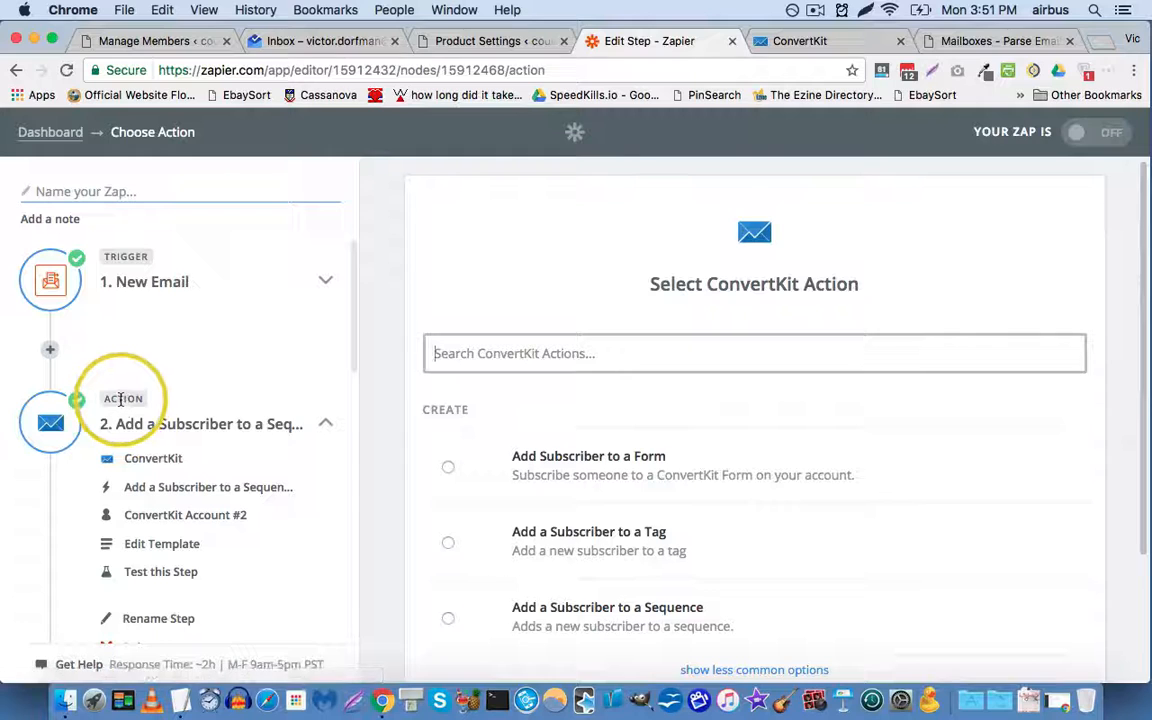
scroll(117, 388, "down", 3)
scroll(117, 390, "down", 4)
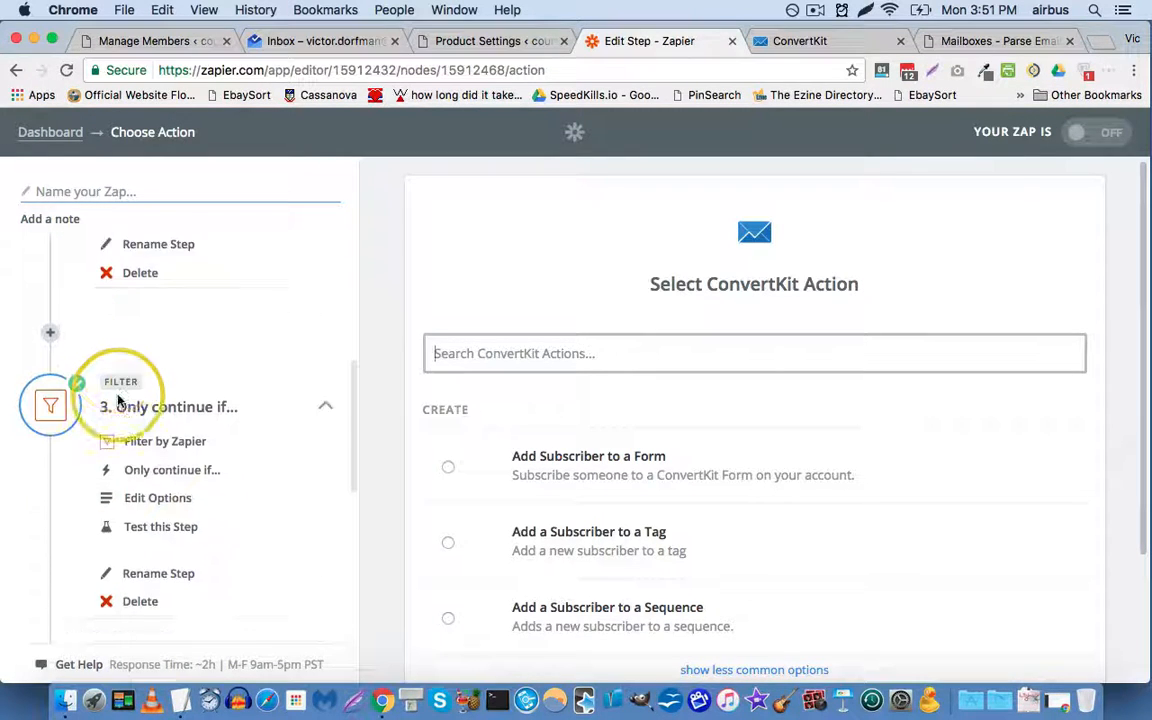
scroll(150, 605, "down", 1)
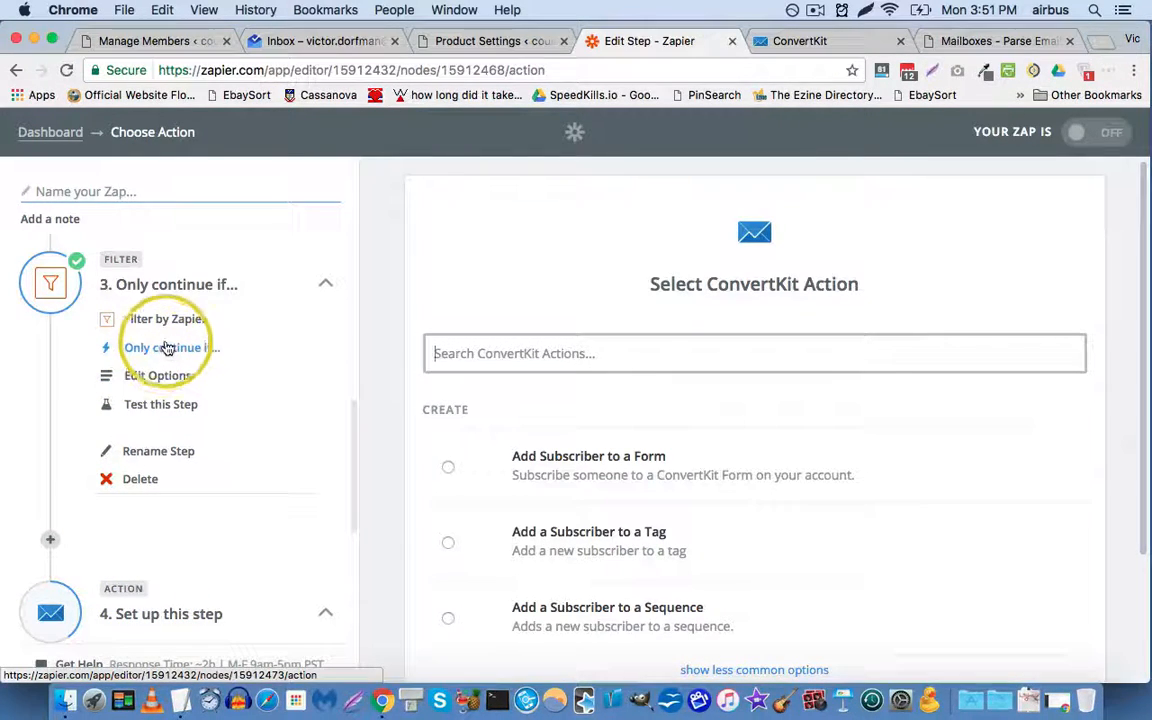
scroll(168, 347, "down", 3)
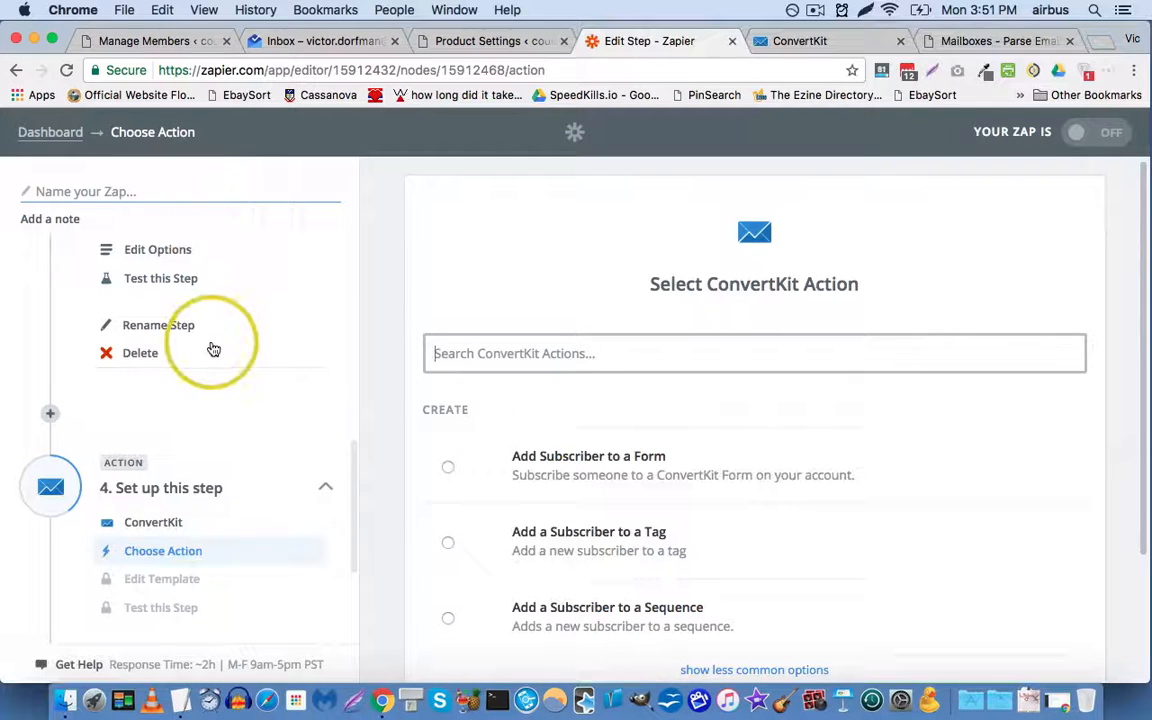
scroll(181, 372, "down", 1)
scroll(181, 370, "down", 2)
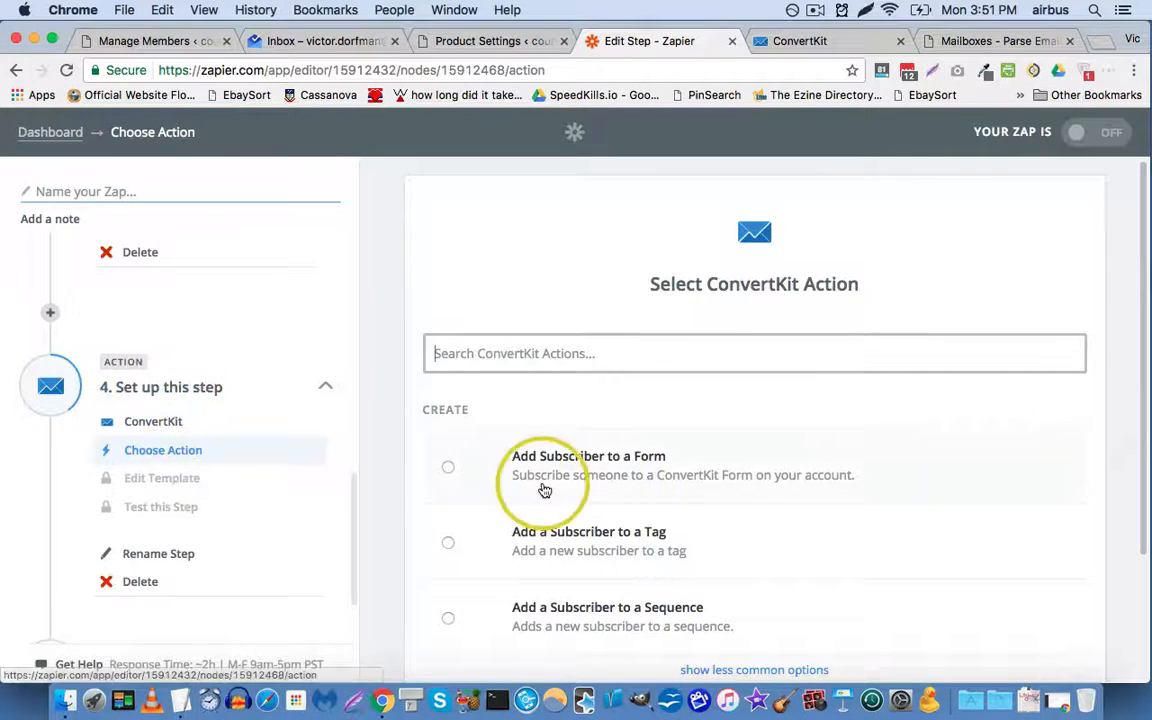
Step: Select the Add a Subscriber to a Tag action and keep ConvertKit Account #2
left_click(508, 545)
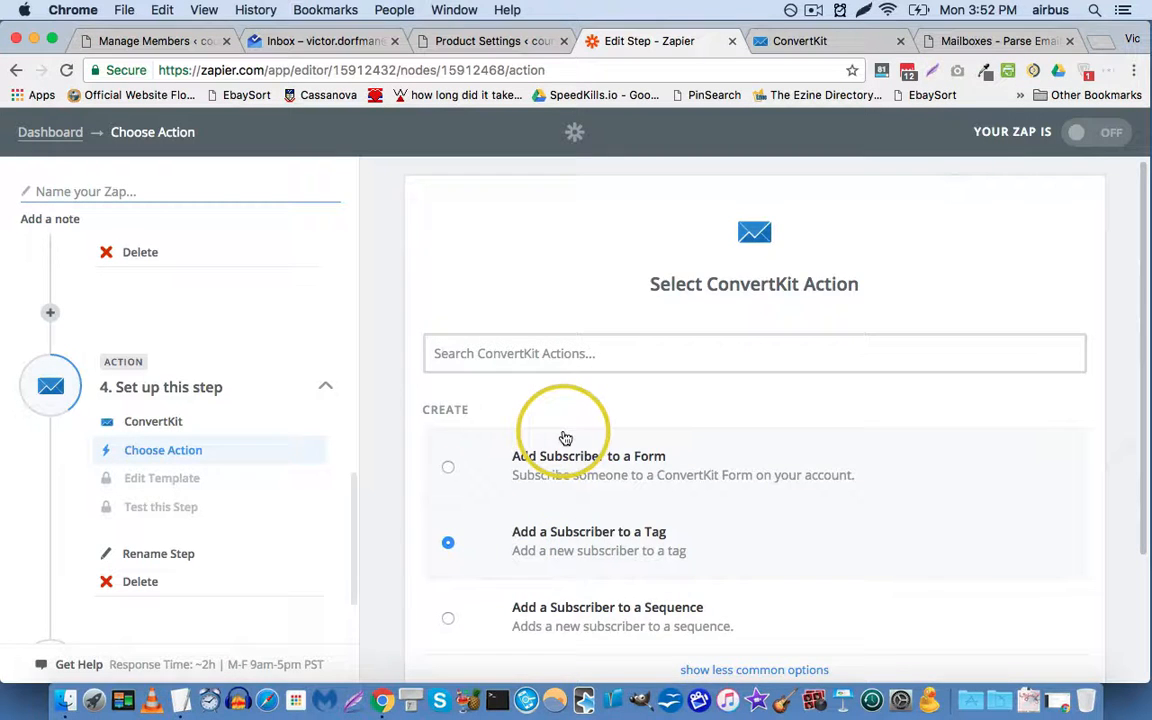
scroll(565, 438, "down", 1)
scroll(565, 438, "down", 1)
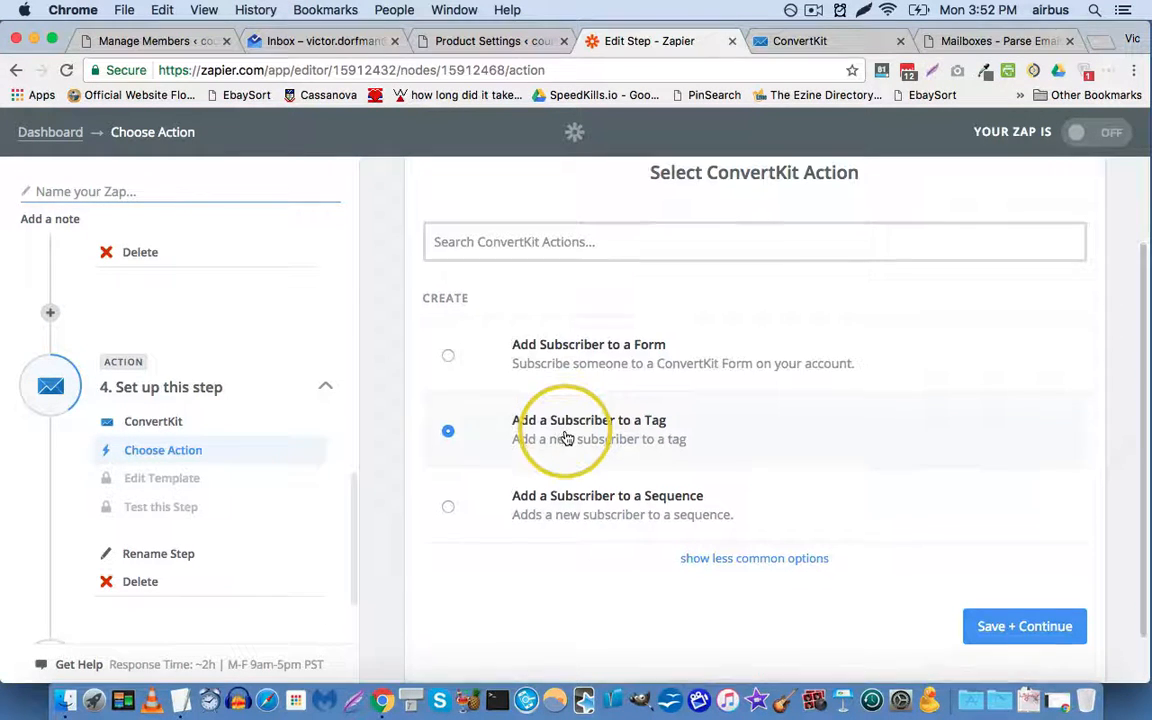
left_click(1005, 630)
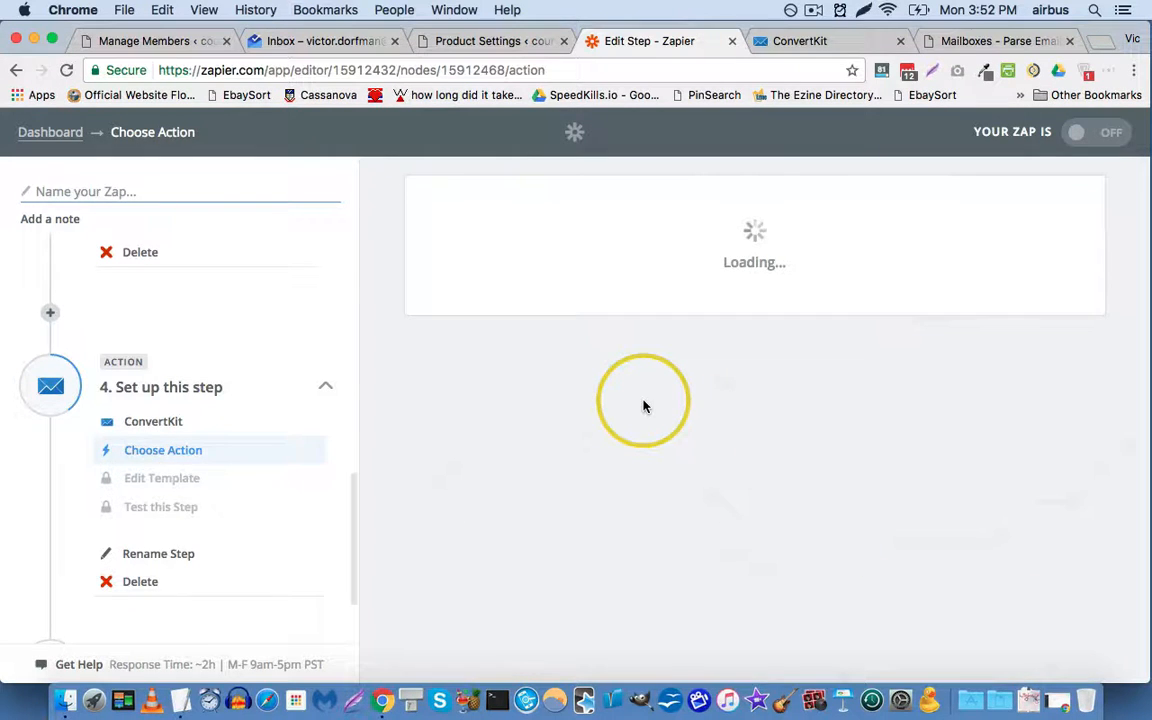
left_click(1015, 545)
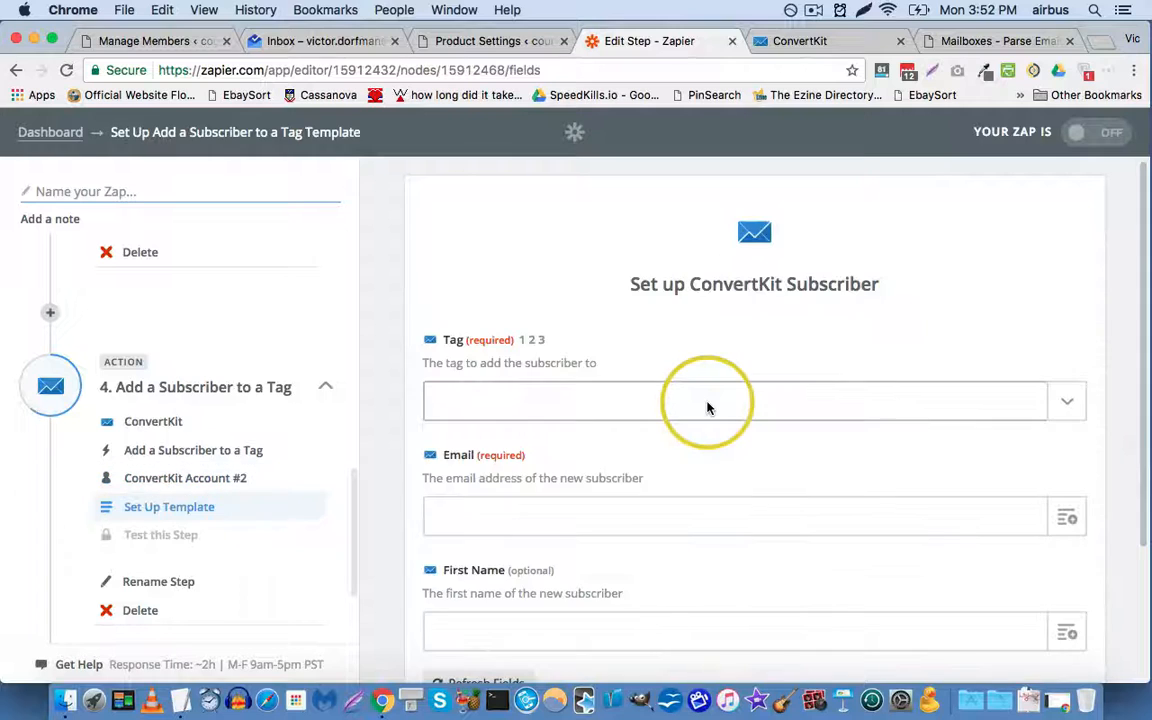
Step: Choose the Purchased Prioritize Protein Course tag for the ConvertKit step
left_click(1068, 402)
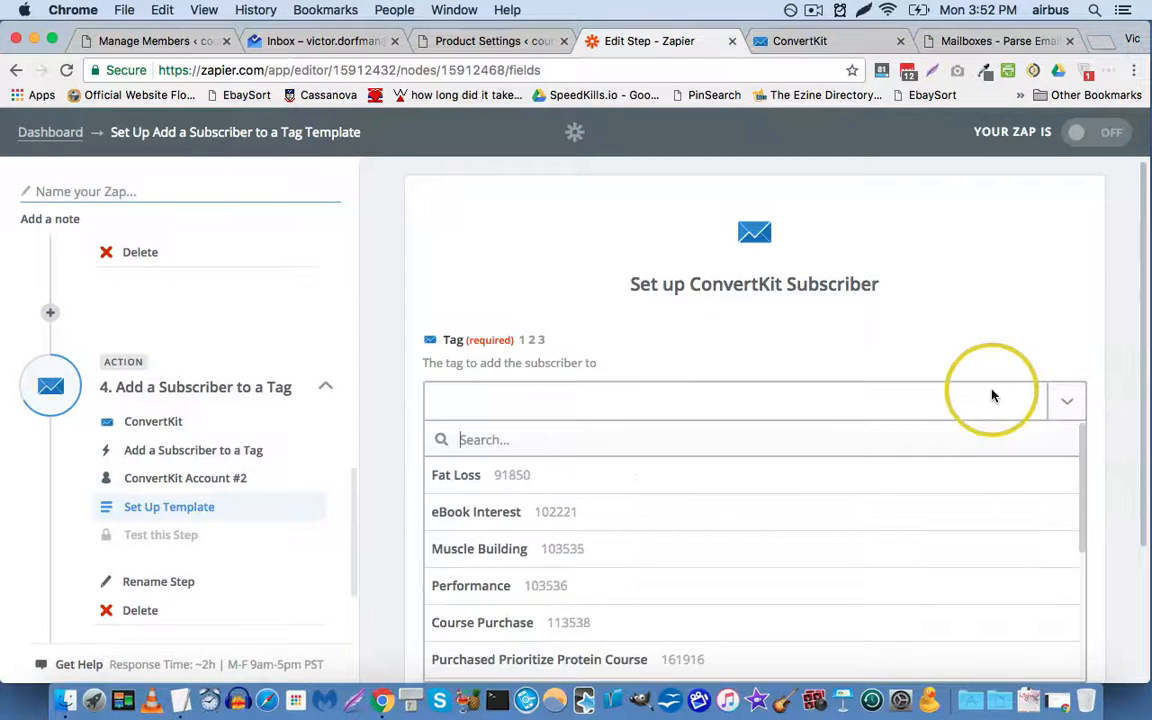
scroll(561, 406, "down", 3)
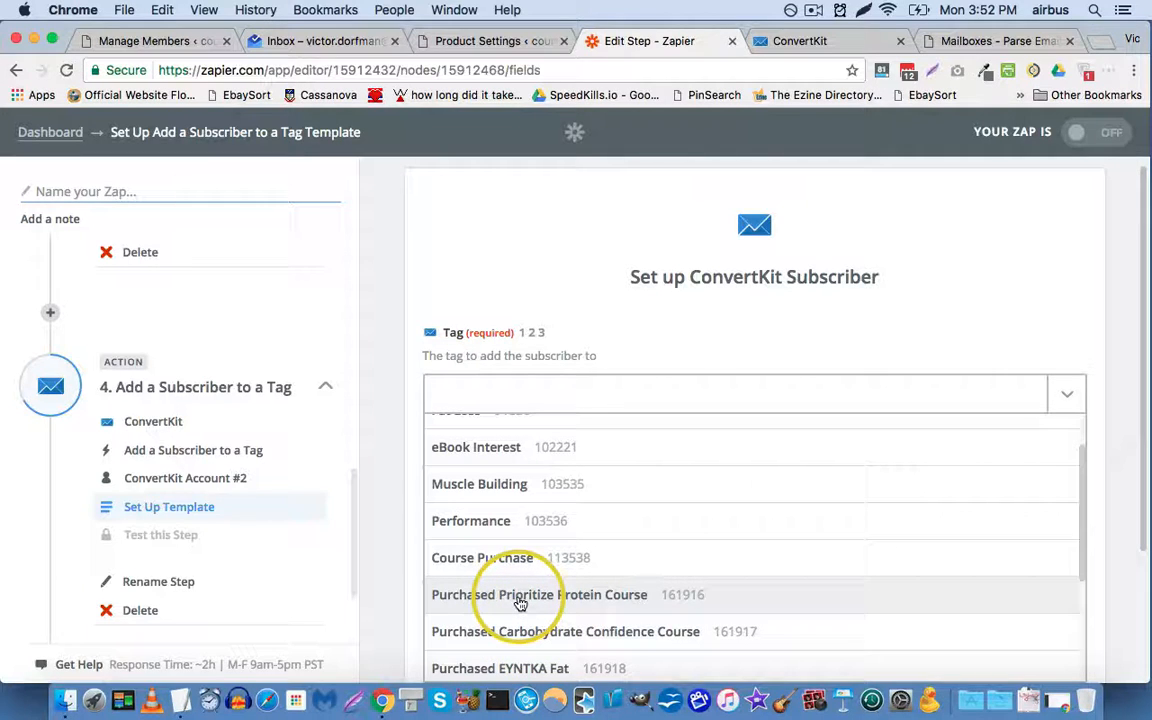
left_click(520, 596)
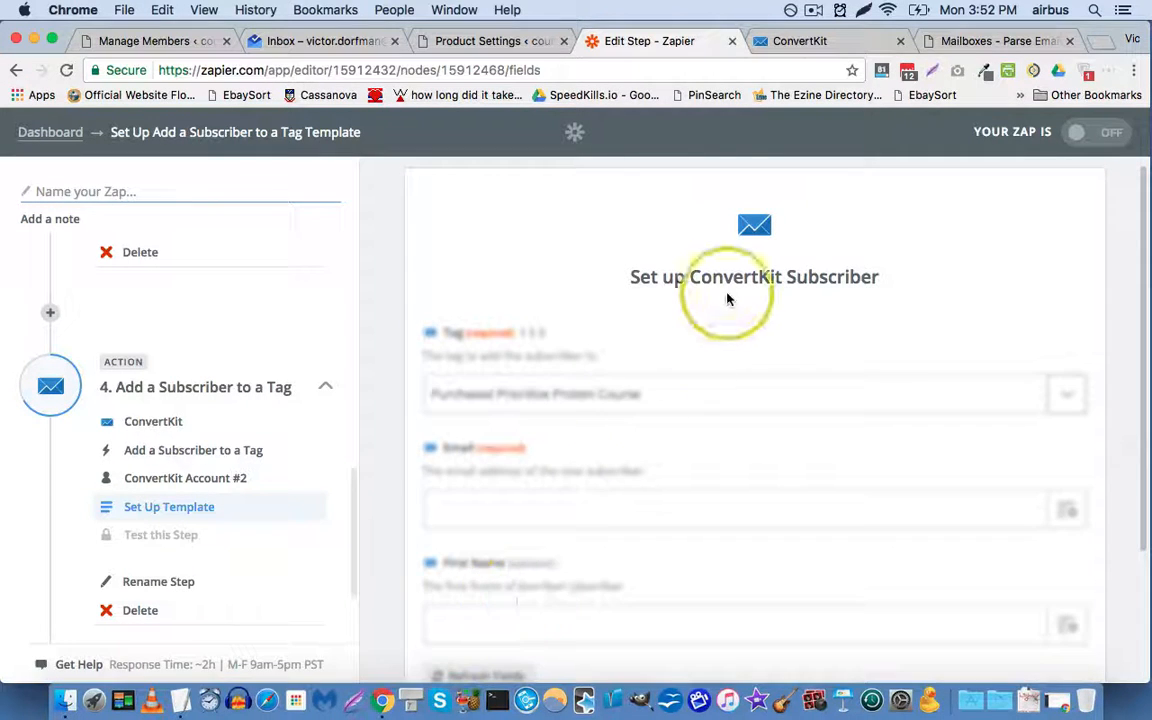
scroll(760, 293, "down", 2)
Step: Map Email and First Name to Step 2's subscriber email and first name, then continue
left_click(1076, 426)
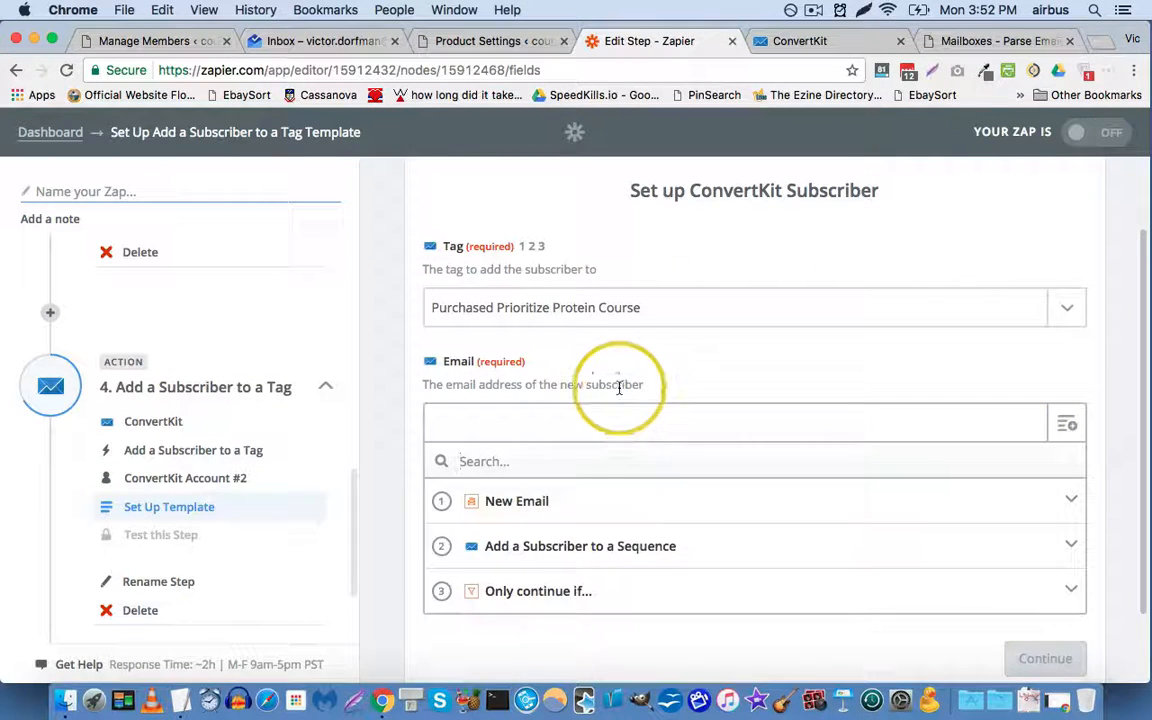
scroll(617, 390, "down", 1)
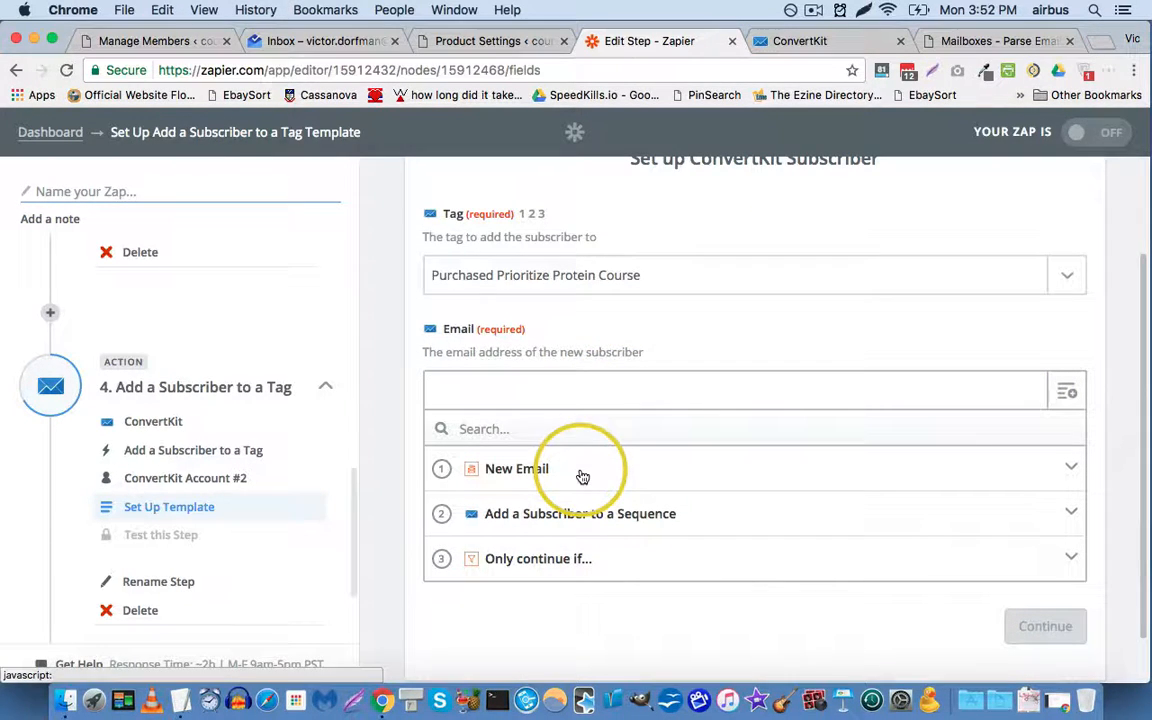
left_click(586, 518)
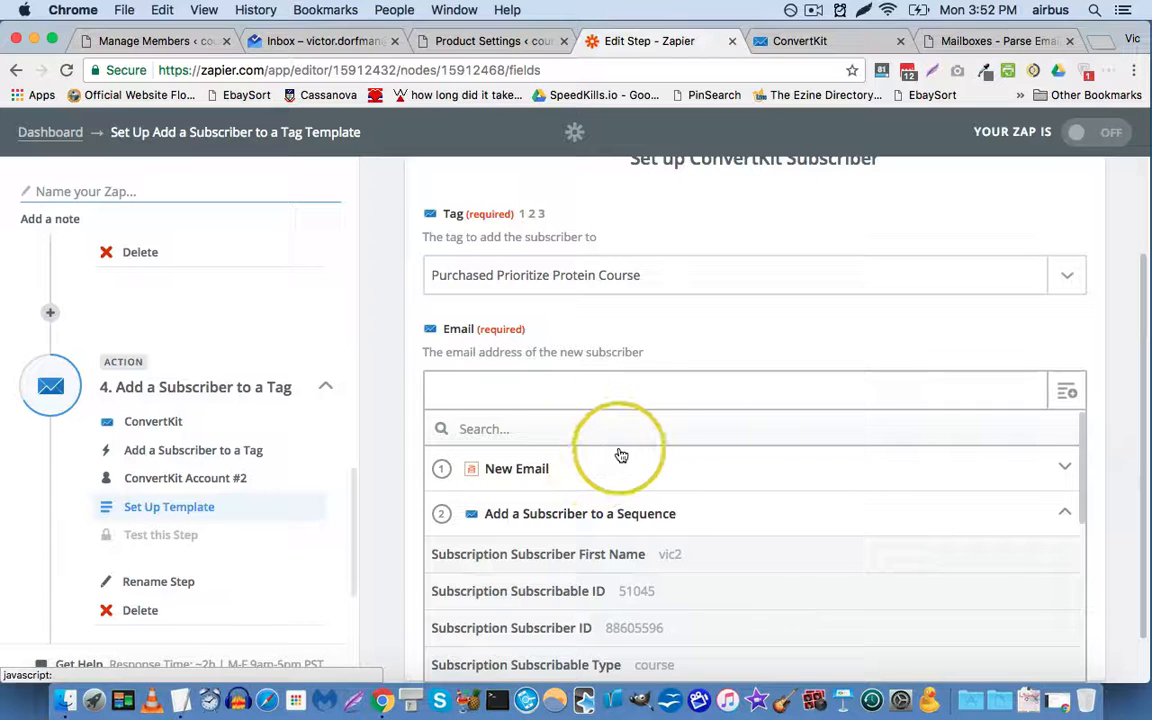
scroll(620, 455, "down", 3)
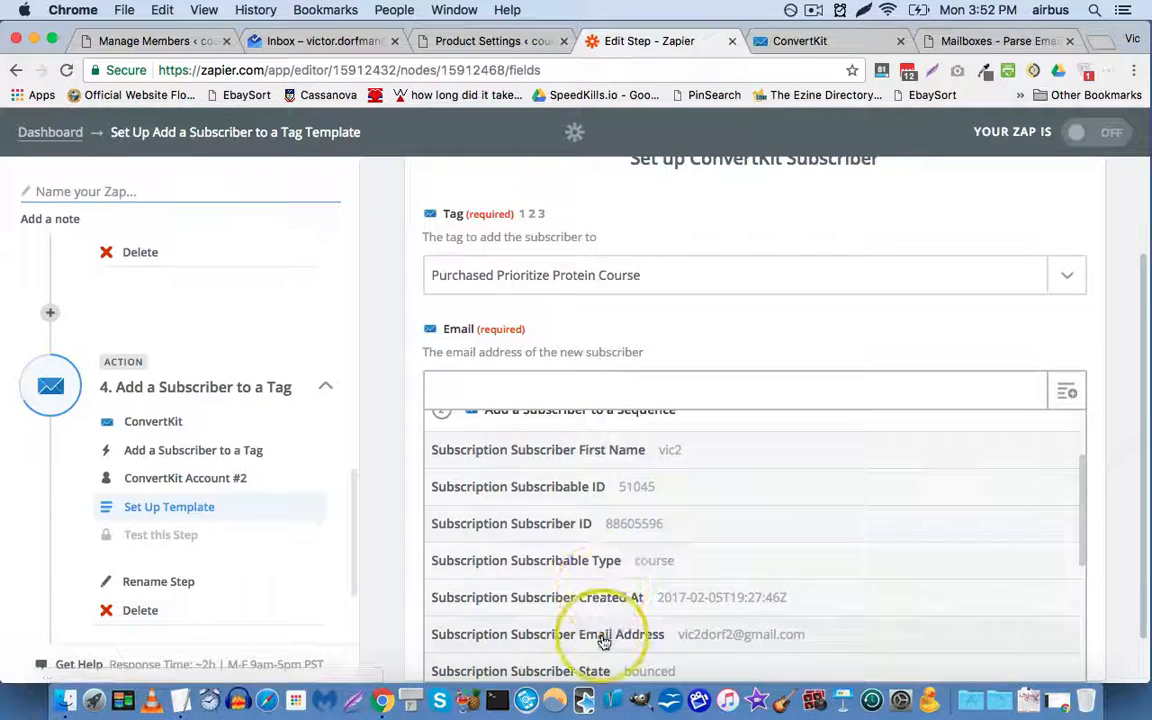
left_click(606, 637)
scroll(1131, 540, "down", 1)
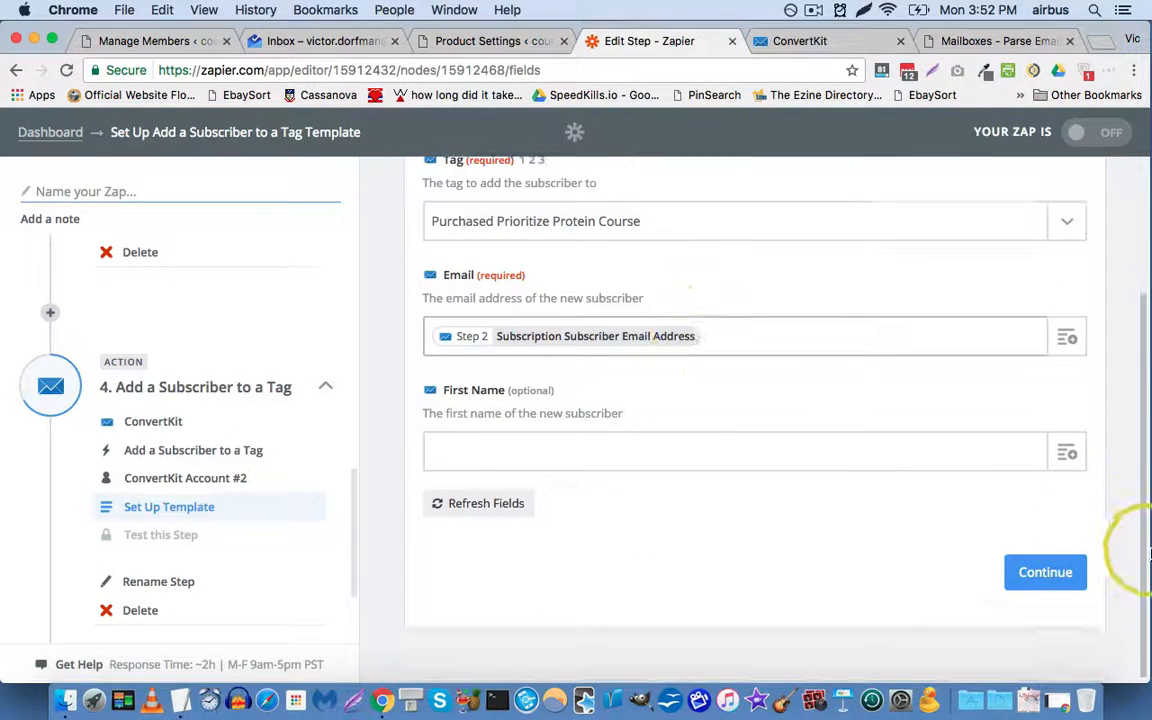
left_click(1072, 458)
left_click(689, 576)
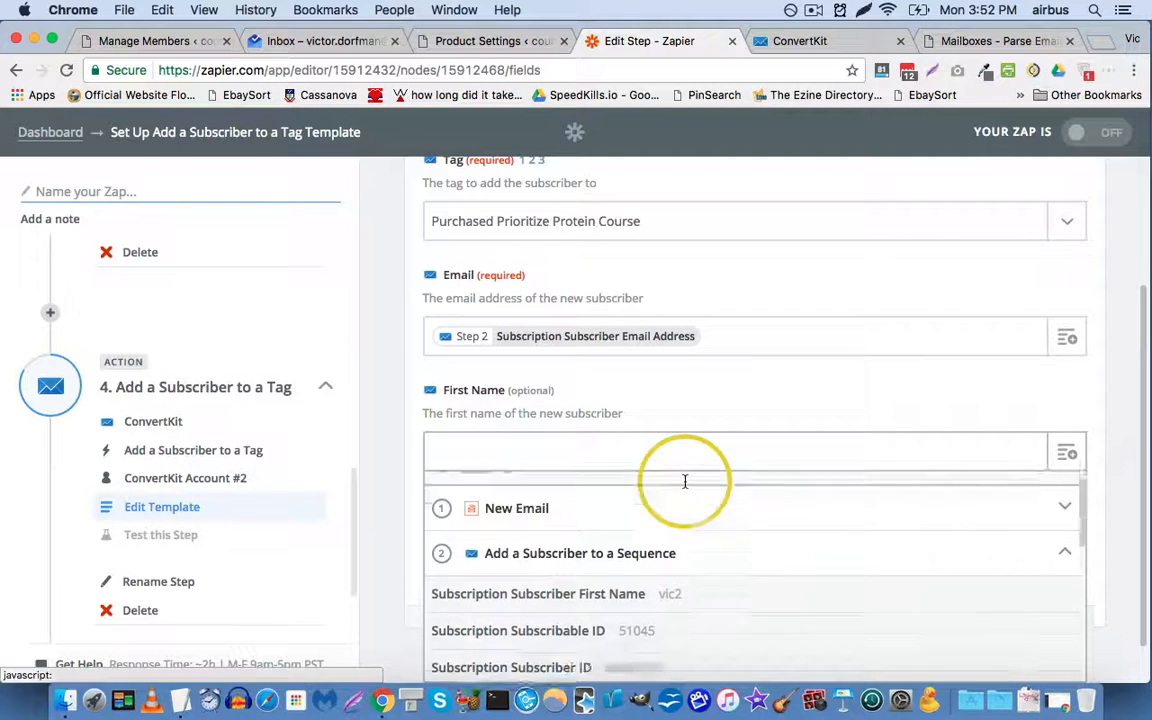
scroll(670, 488, "down", 3)
left_click(586, 488)
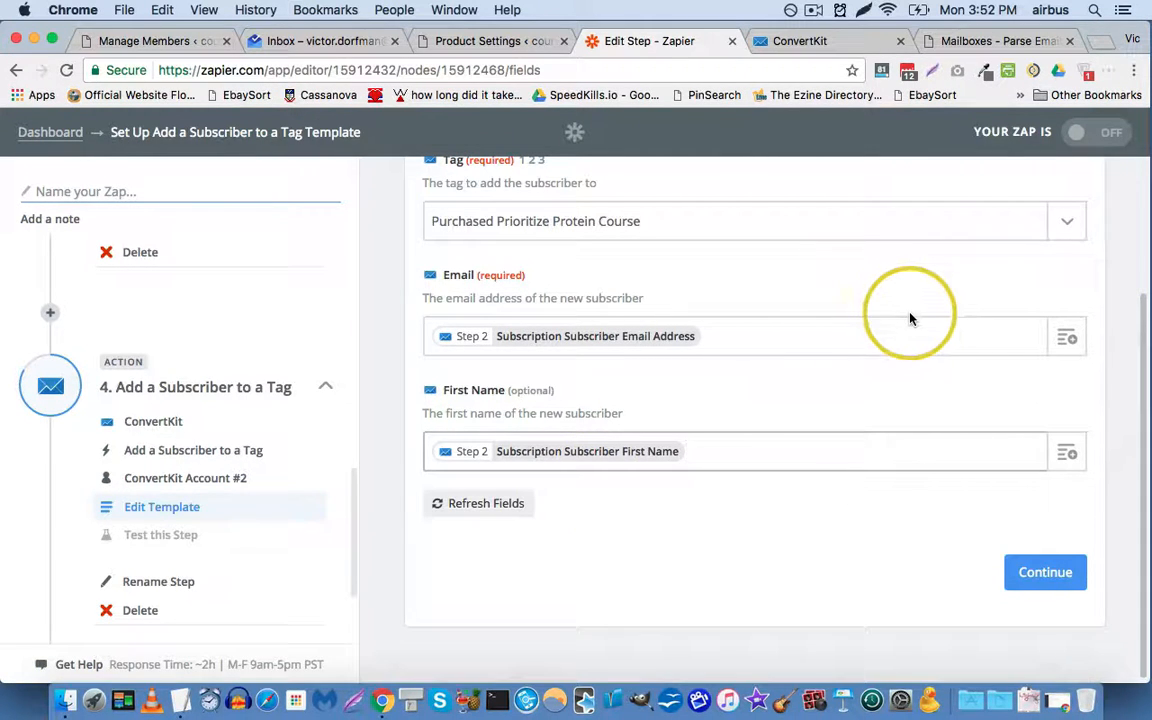
left_click(1042, 572)
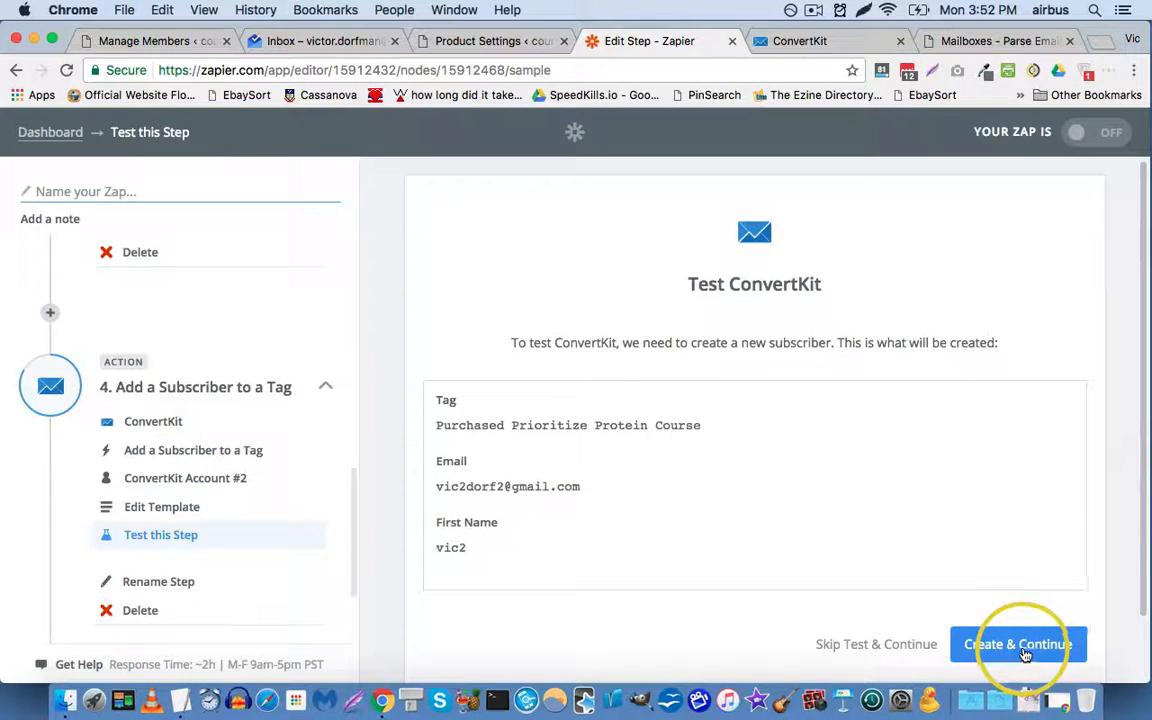
Step: Run the ConvertKit tag test by creating the sample subscriber, then finish the Zap
left_click(1022, 651)
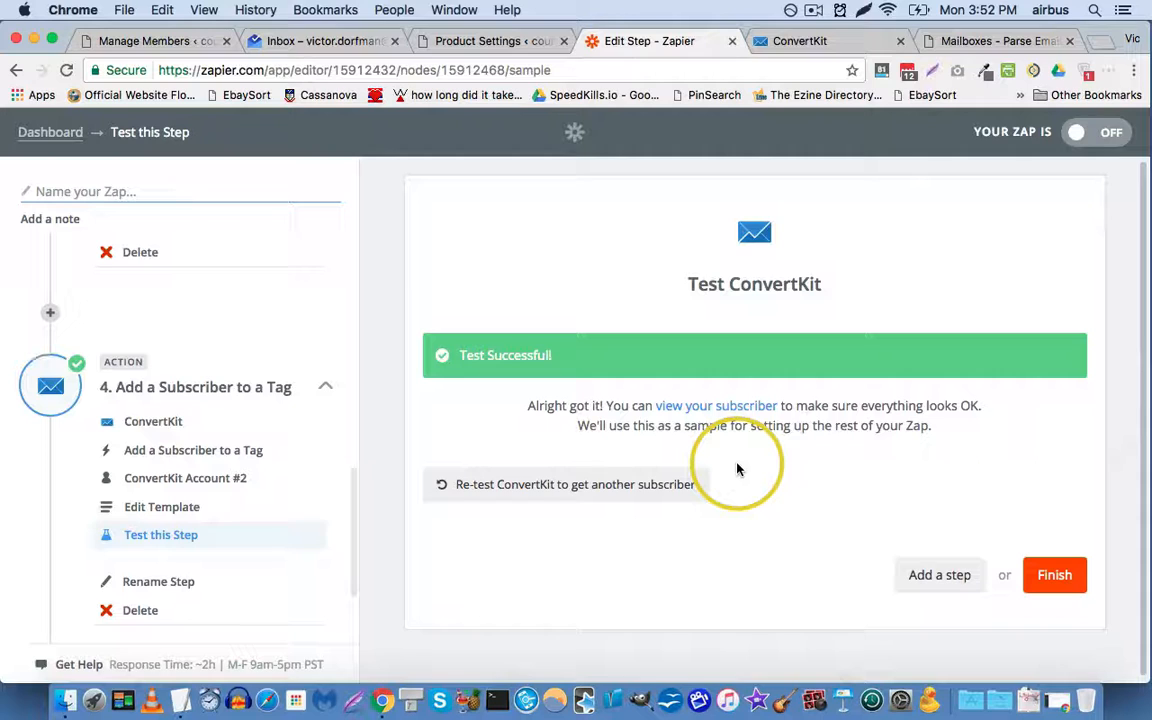
left_click(1064, 574)
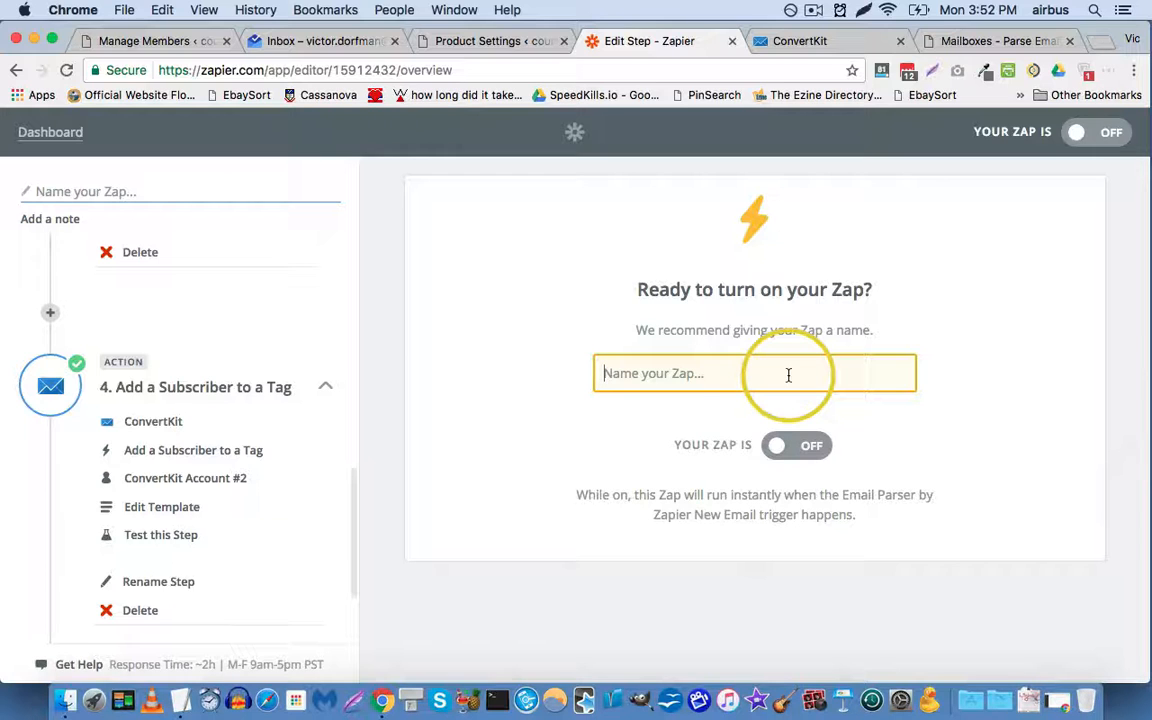
Step: Enter 'Zap2' as the Zap's name
type("Zap2")
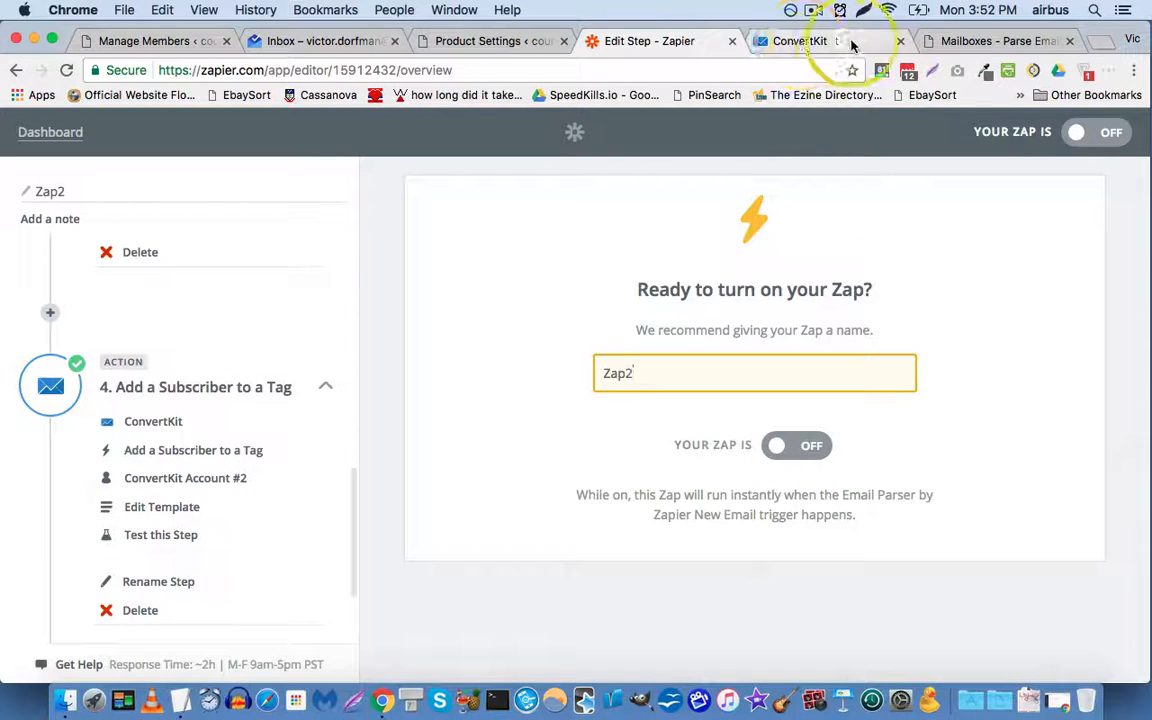
Step: Switch Zap2 on, then bring up ConvertKit's Confirmed Subscribers list
left_click(487, 43)
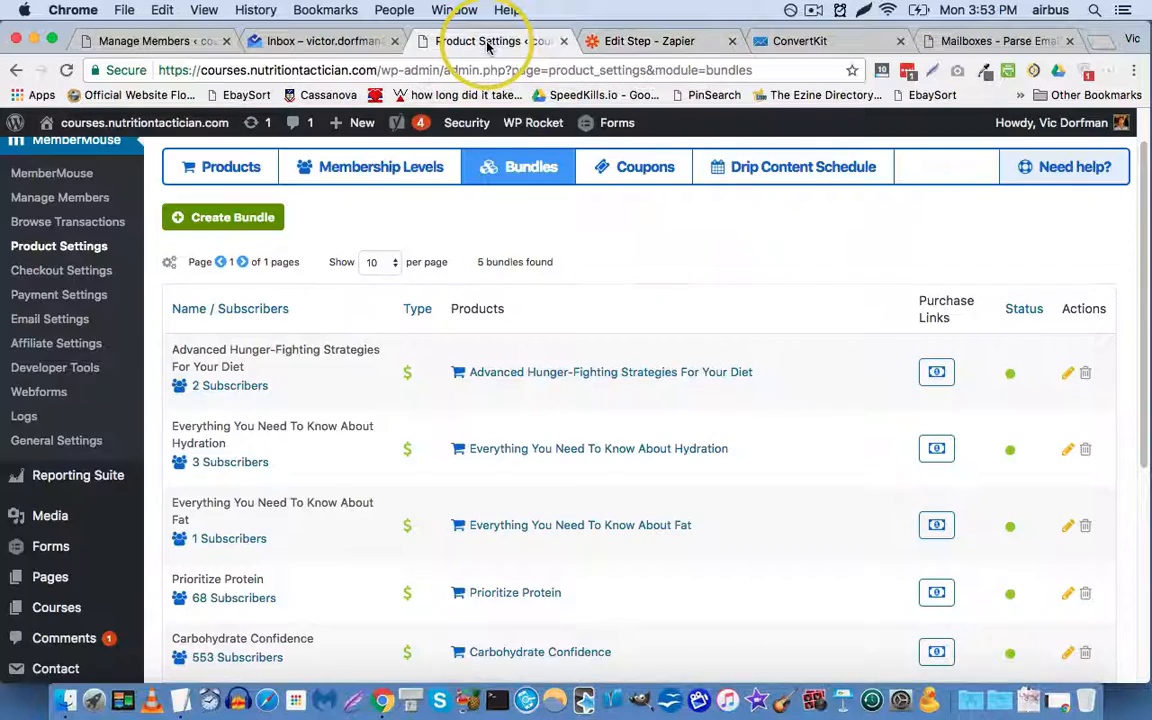
scroll(138, 249, "up", 1)
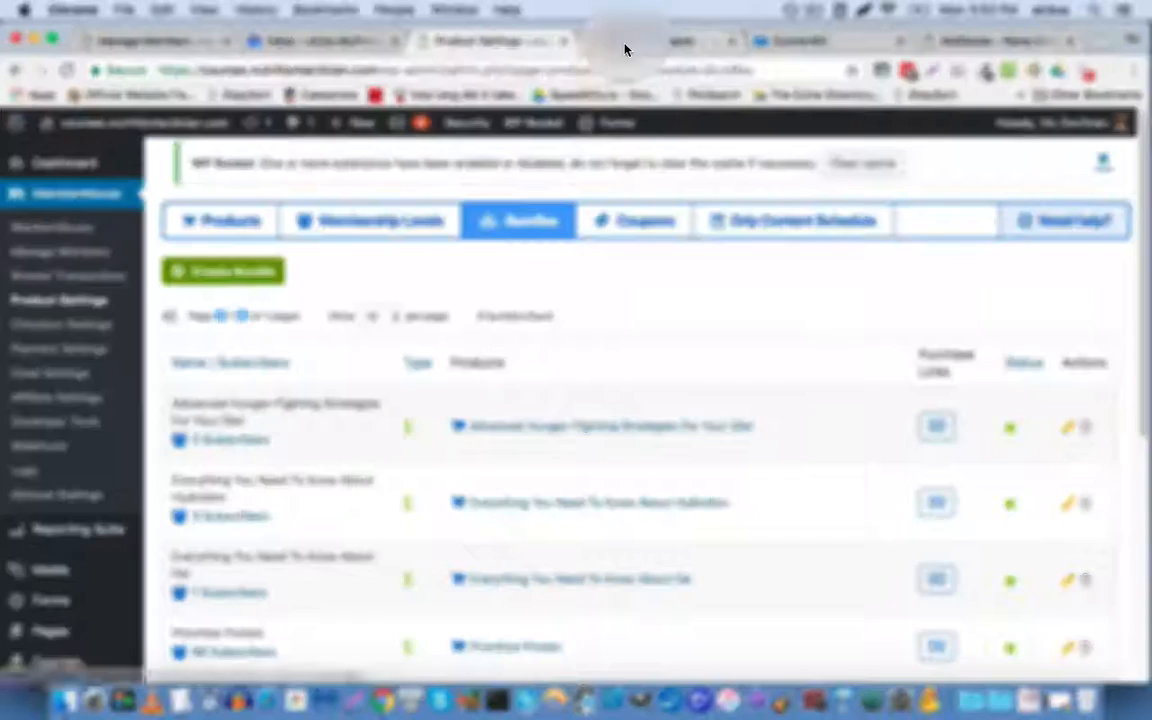
left_click(628, 42)
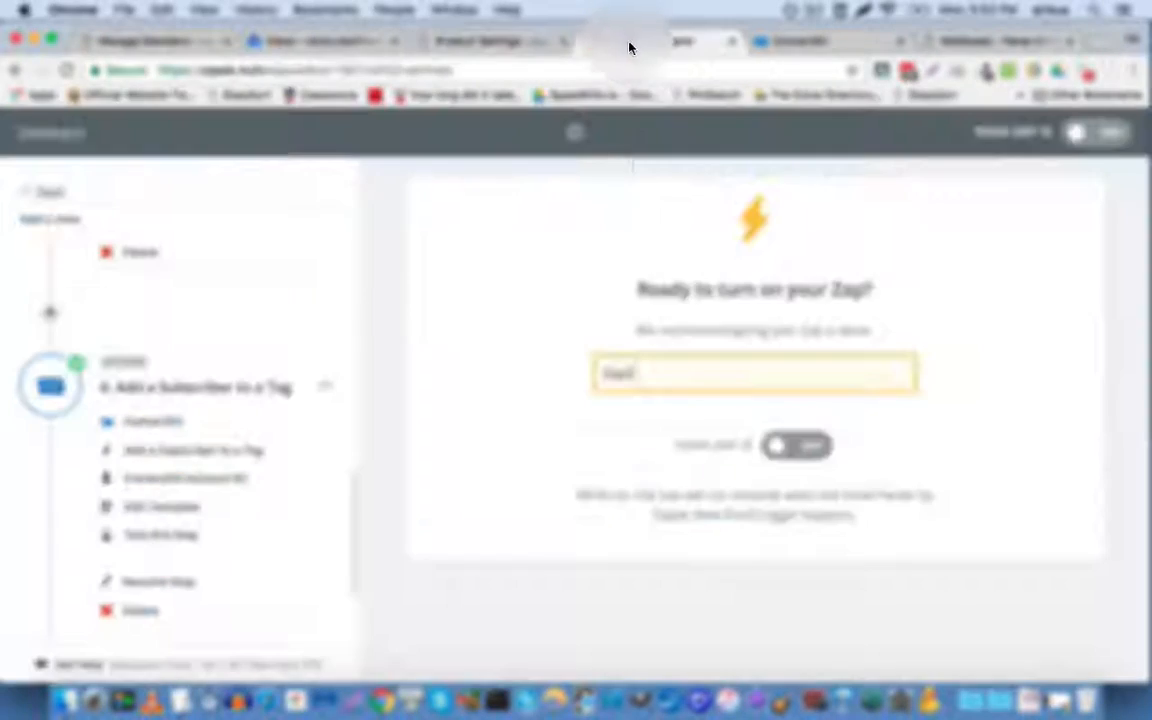
left_click(782, 458)
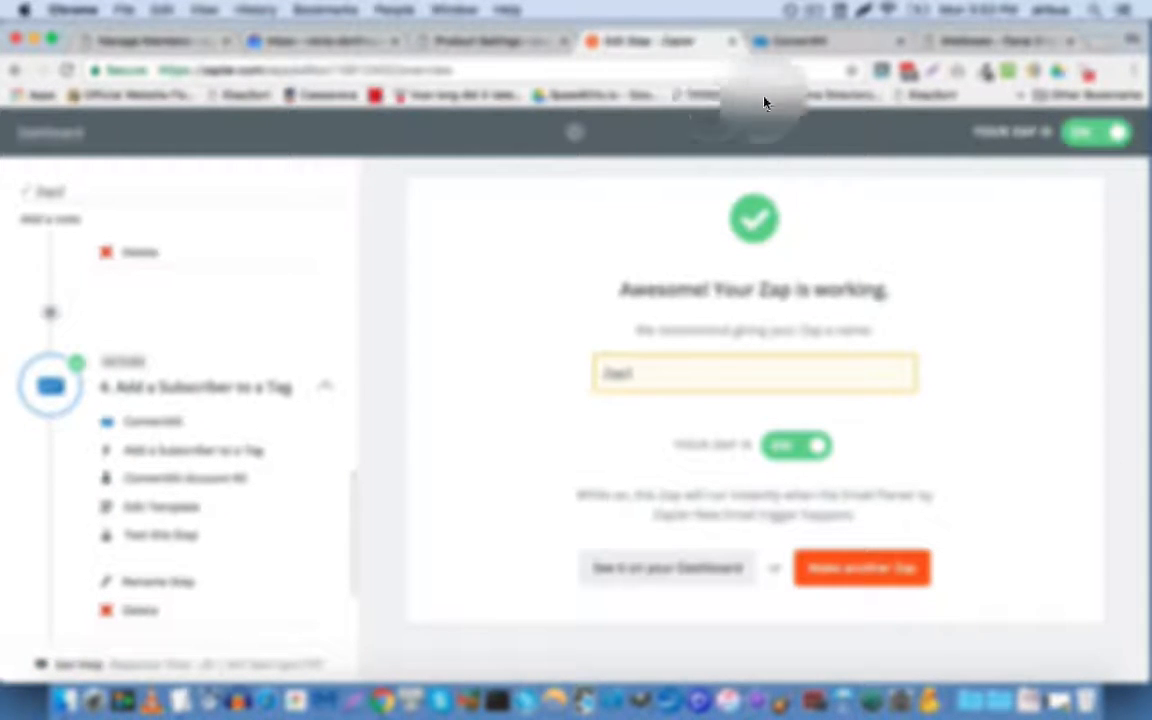
left_click(802, 42)
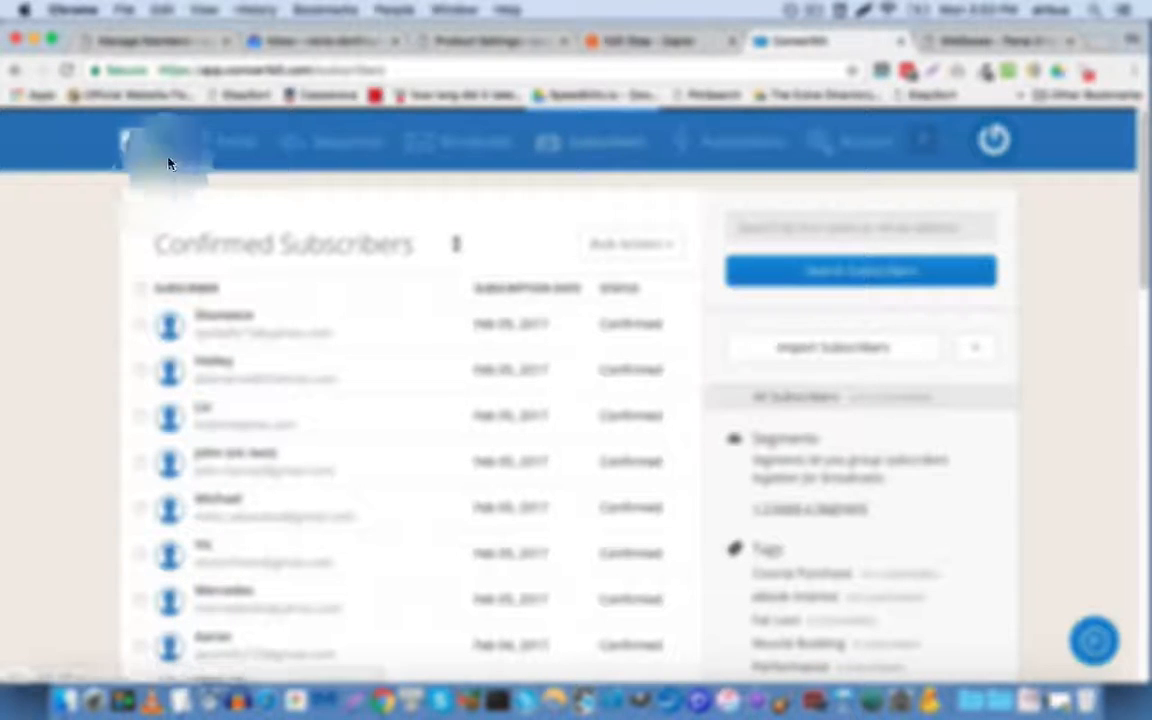
Step: Go to the Product Settings tab and open MemberMouse's Manage Members page
left_click(514, 40)
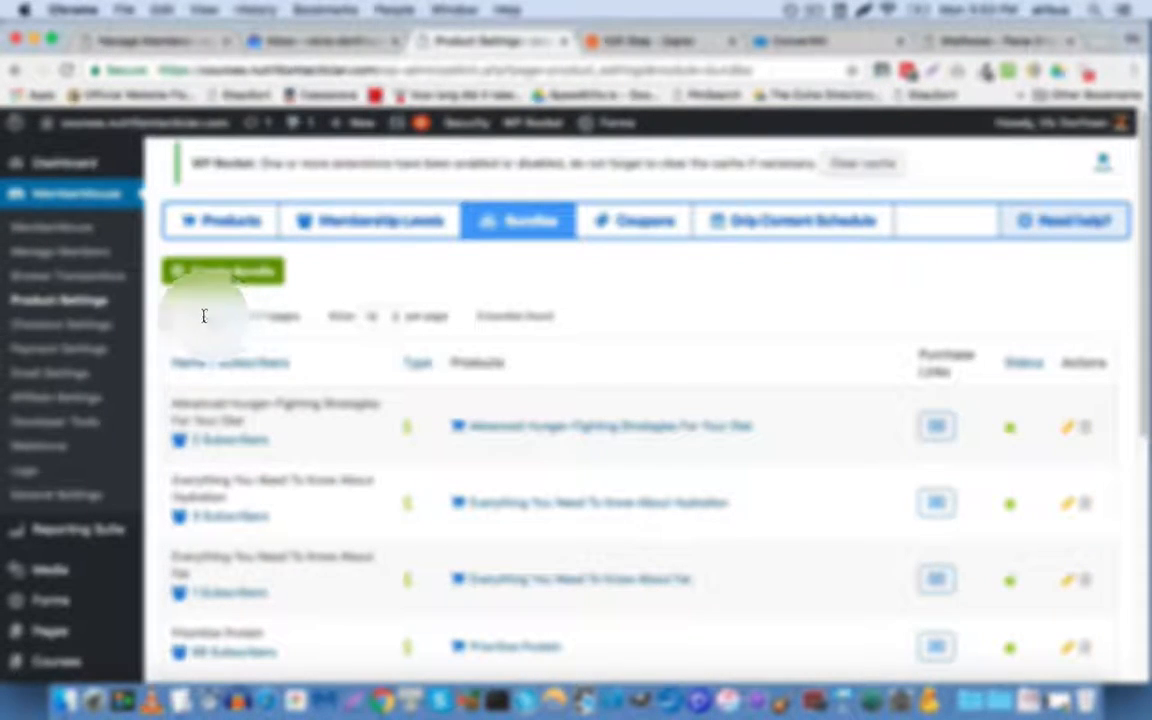
left_click(74, 257)
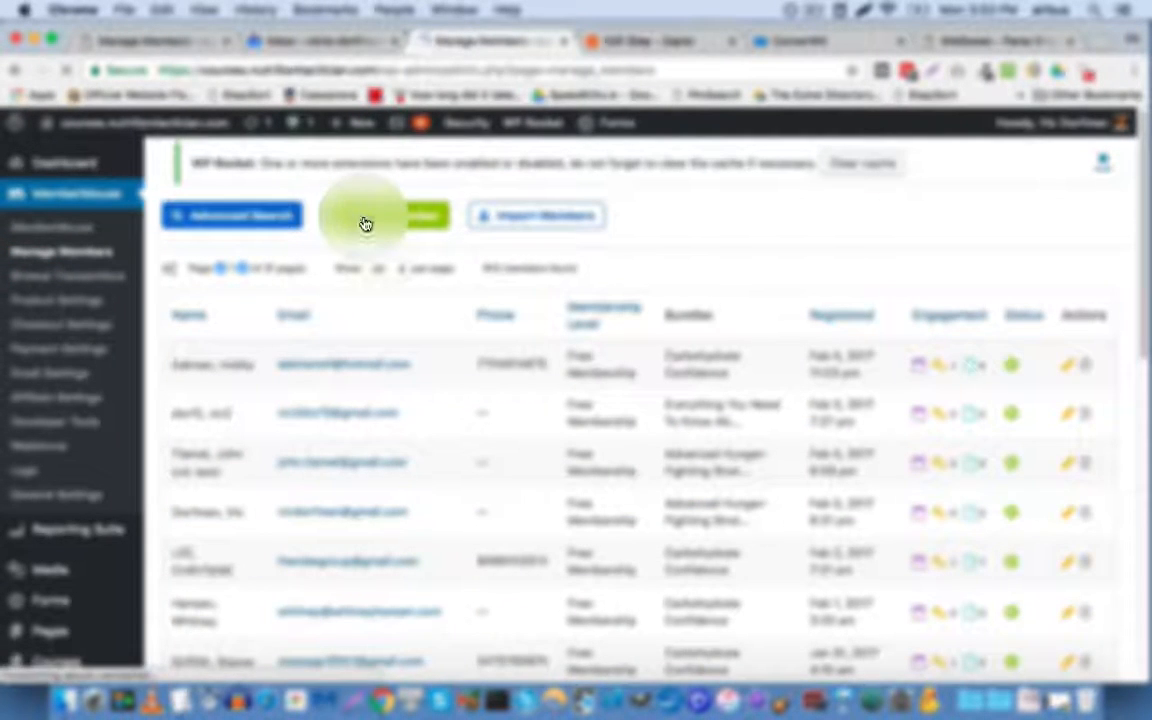
Step: Start a new member on Free Membership and enter the test member's first and last name
left_click(365, 222)
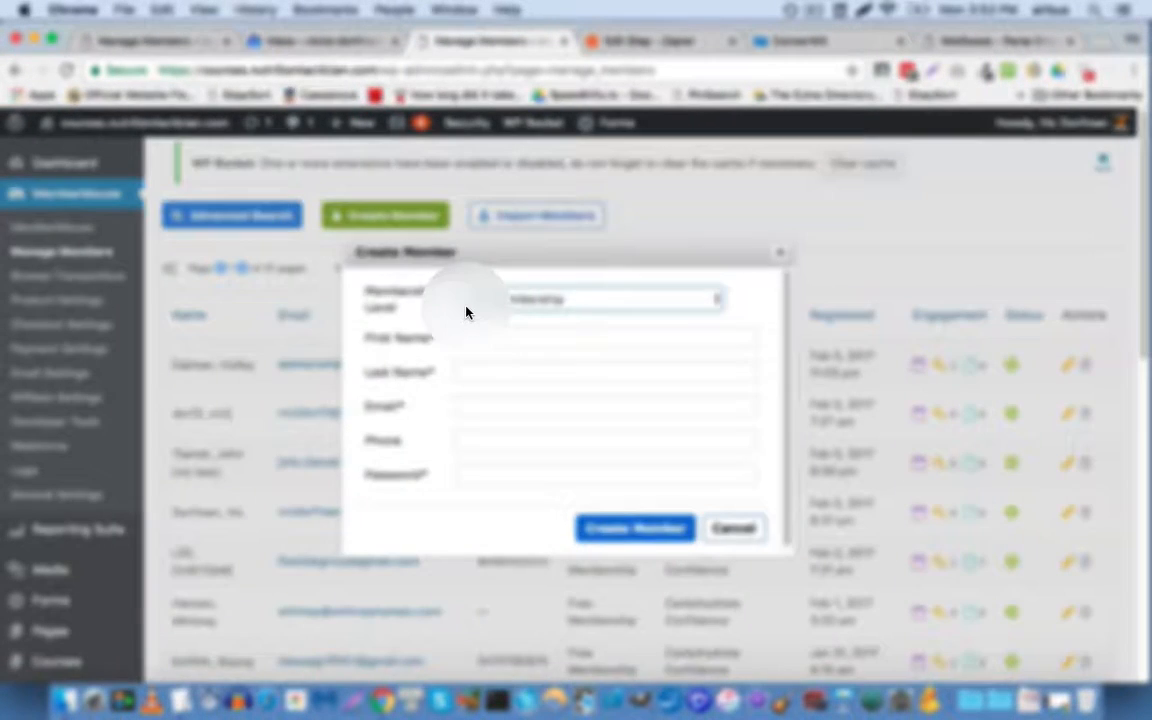
left_click(476, 309)
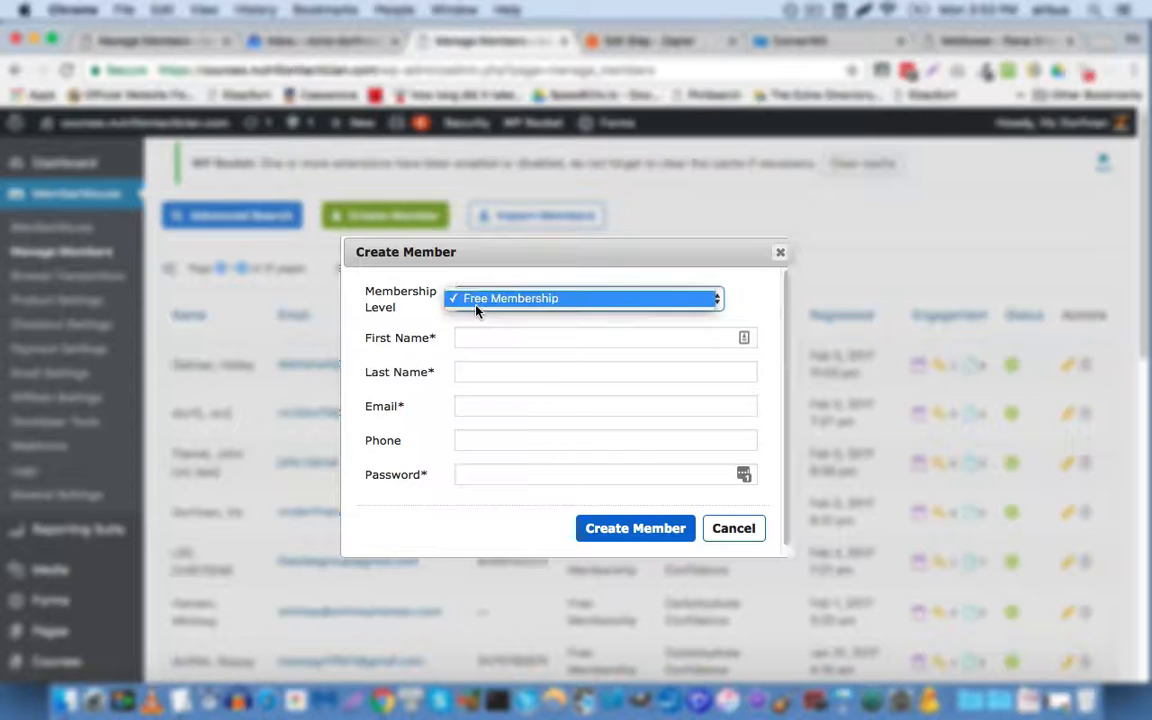
left_click(476, 304)
left_click(494, 334)
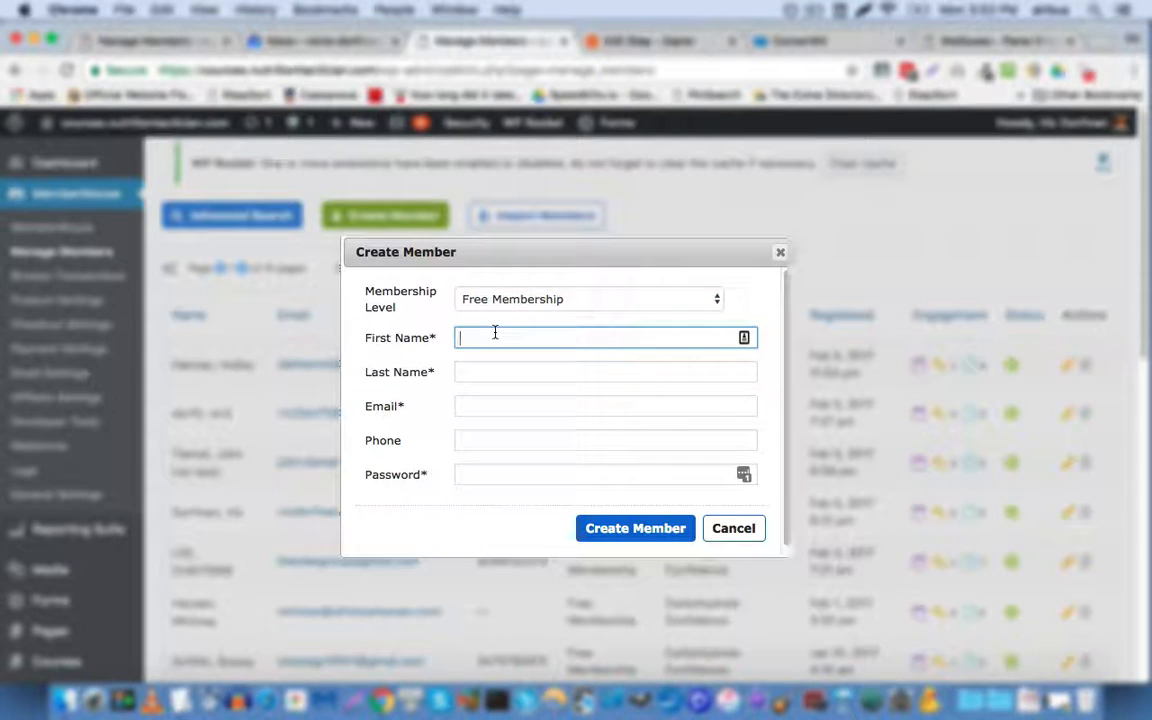
type("VicVic")
key("Tab")
type("D")
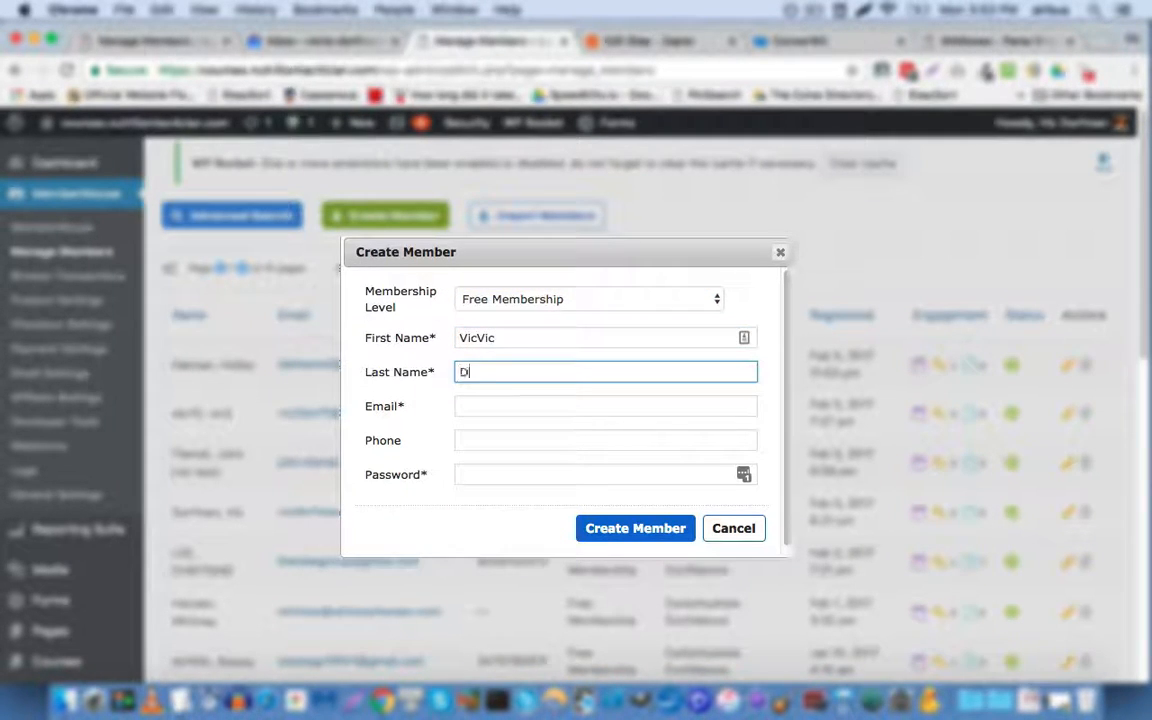
Step: Enter the test member's email, create the member, and dismiss the follow-up prompts
key("Tab")
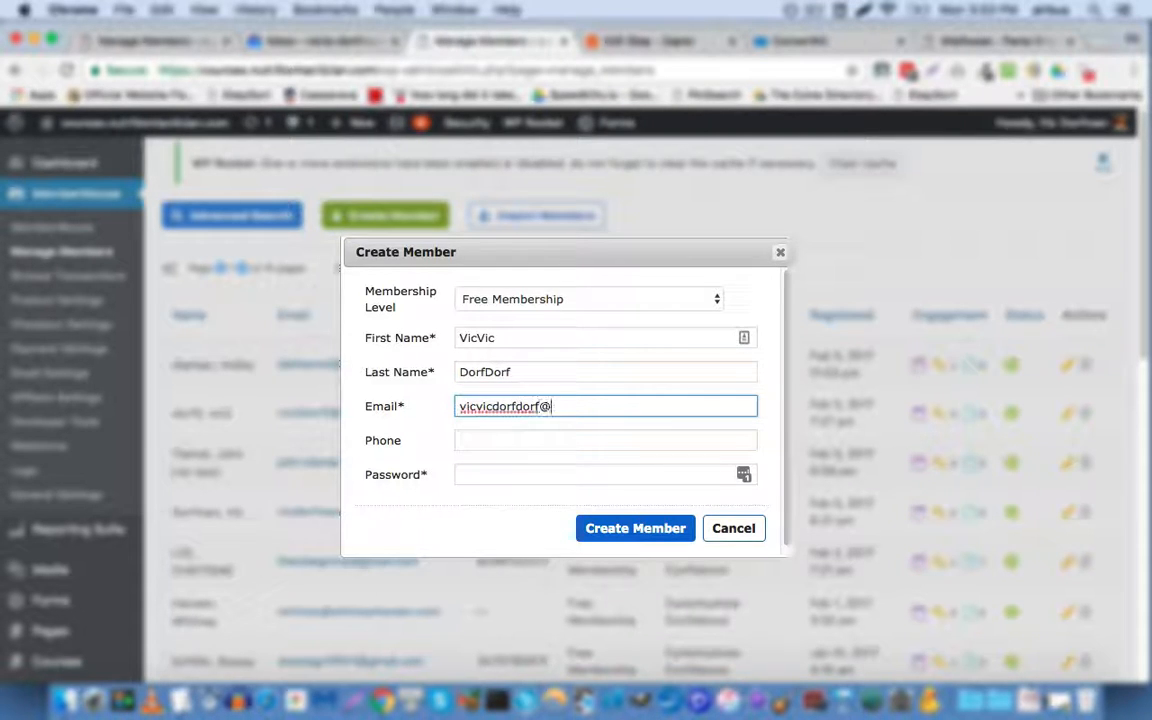
key("Tab")
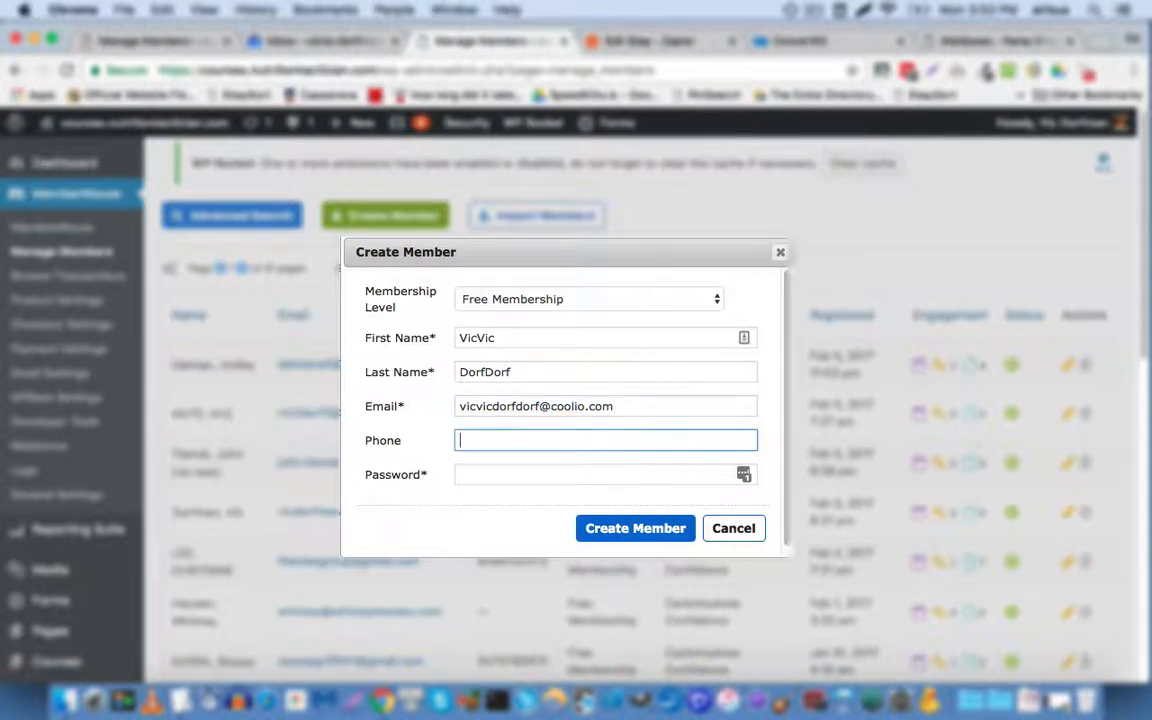
key("Tab")
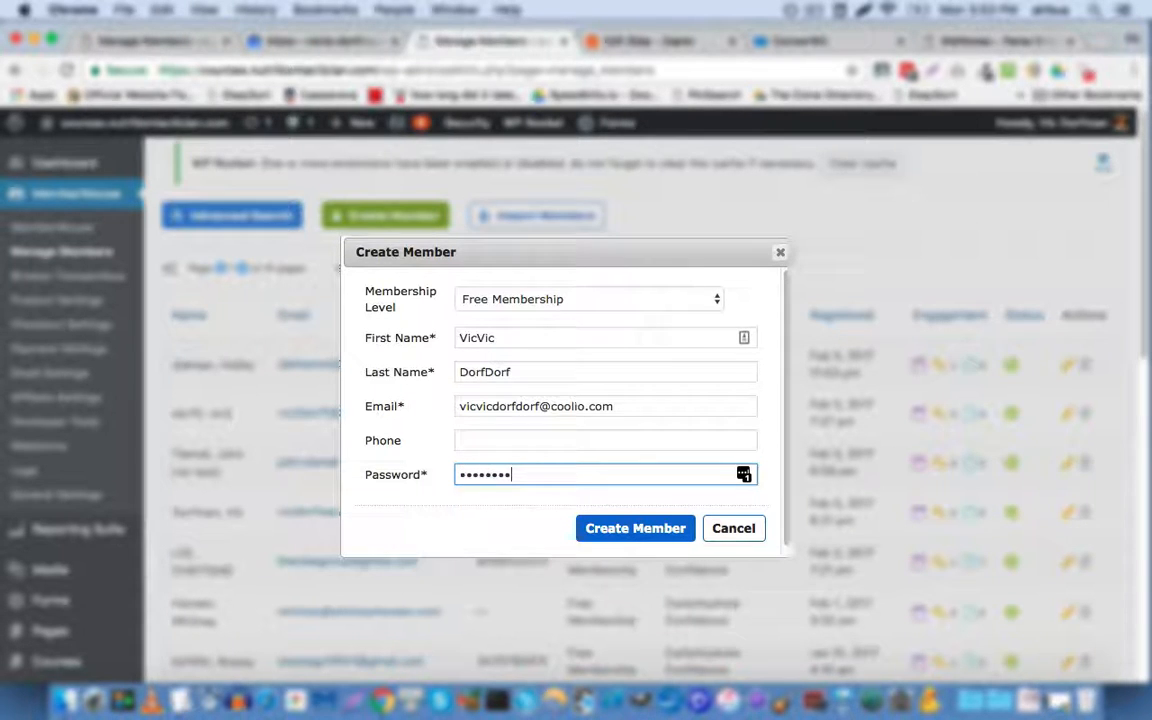
left_click(660, 537)
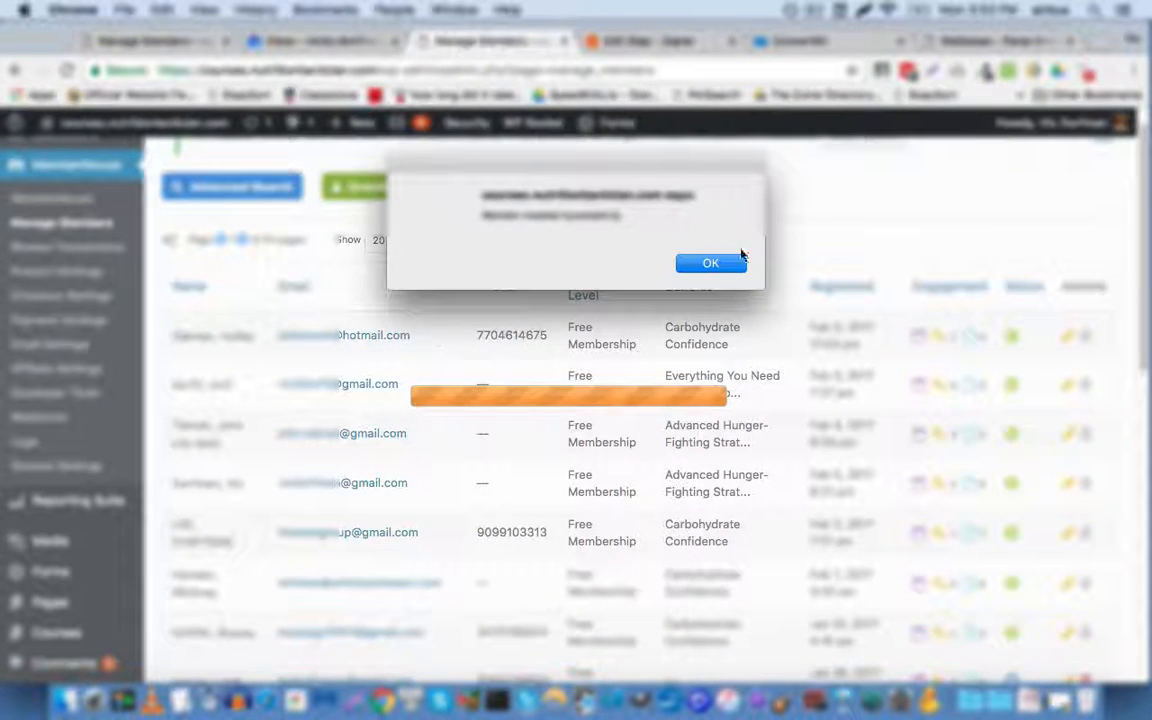
left_click(712, 264)
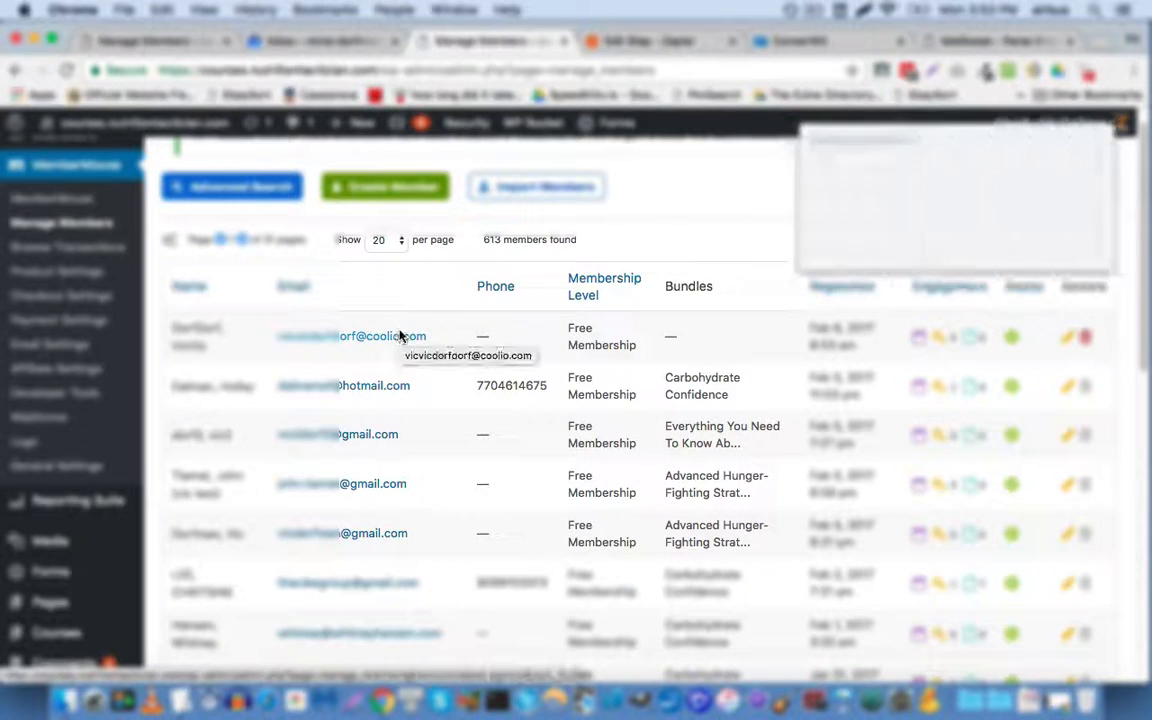
left_click(977, 256)
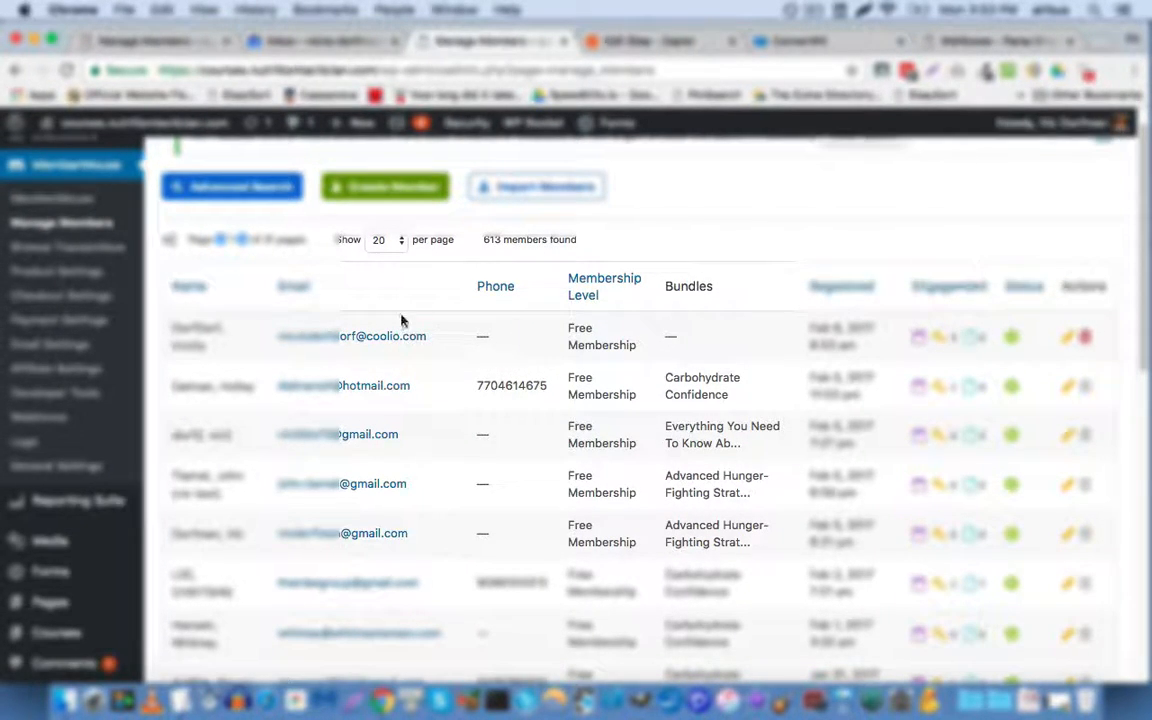
Step: Apply and comp the Prioritize Protein bundle in the test member's Access Rights
left_click(386, 337)
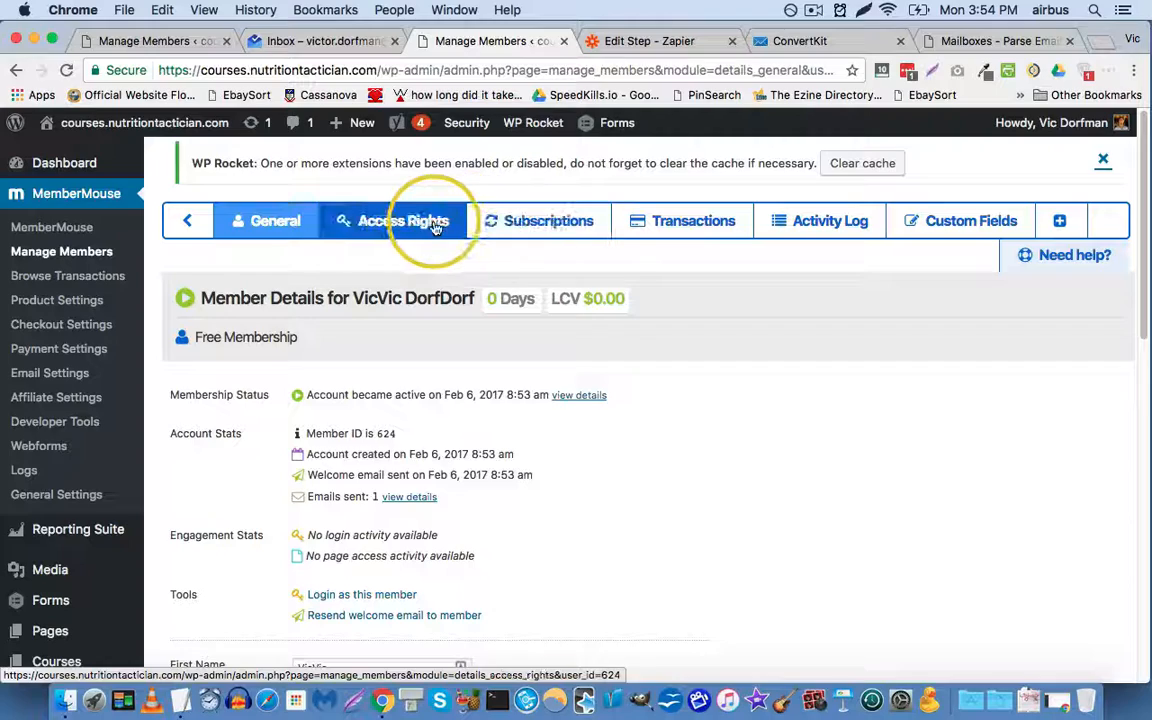
left_click(399, 224)
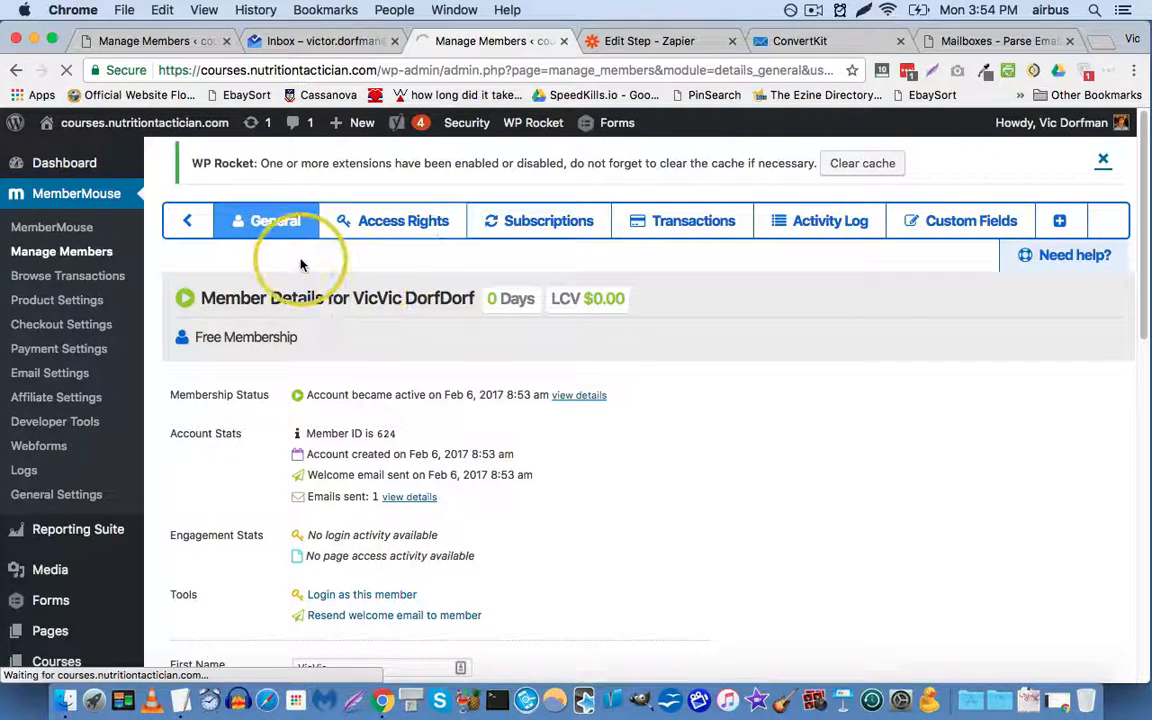
scroll(321, 268, "down", 5)
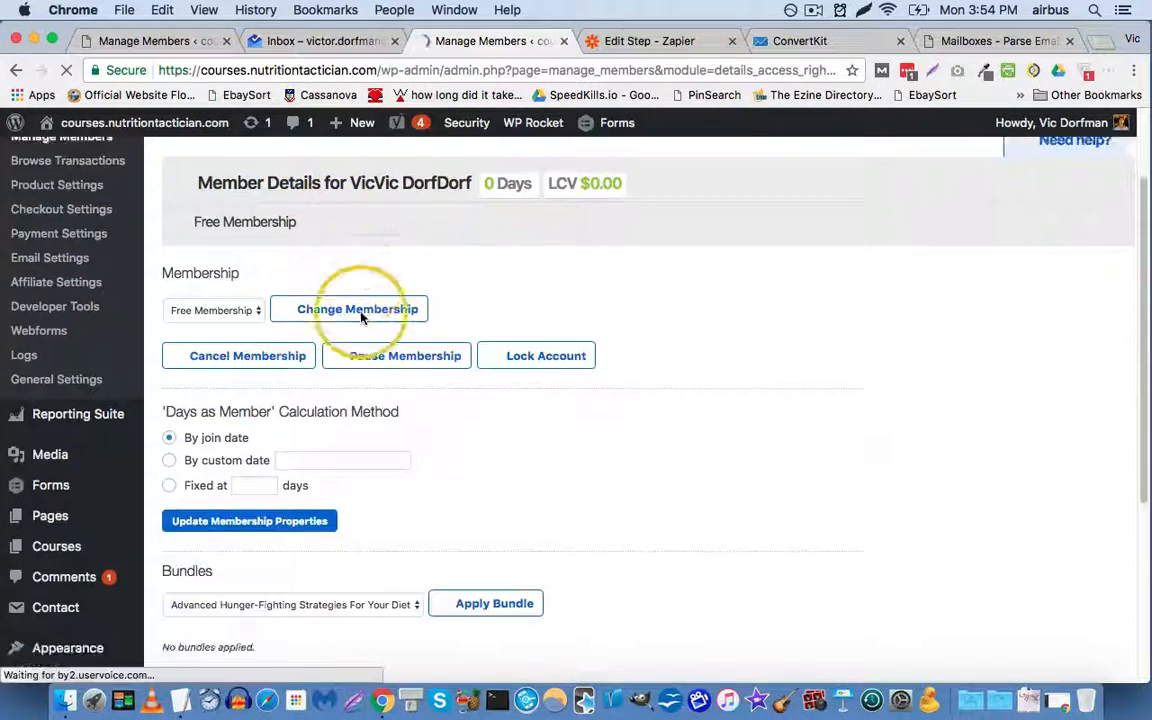
left_click(248, 210)
left_click(248, 212)
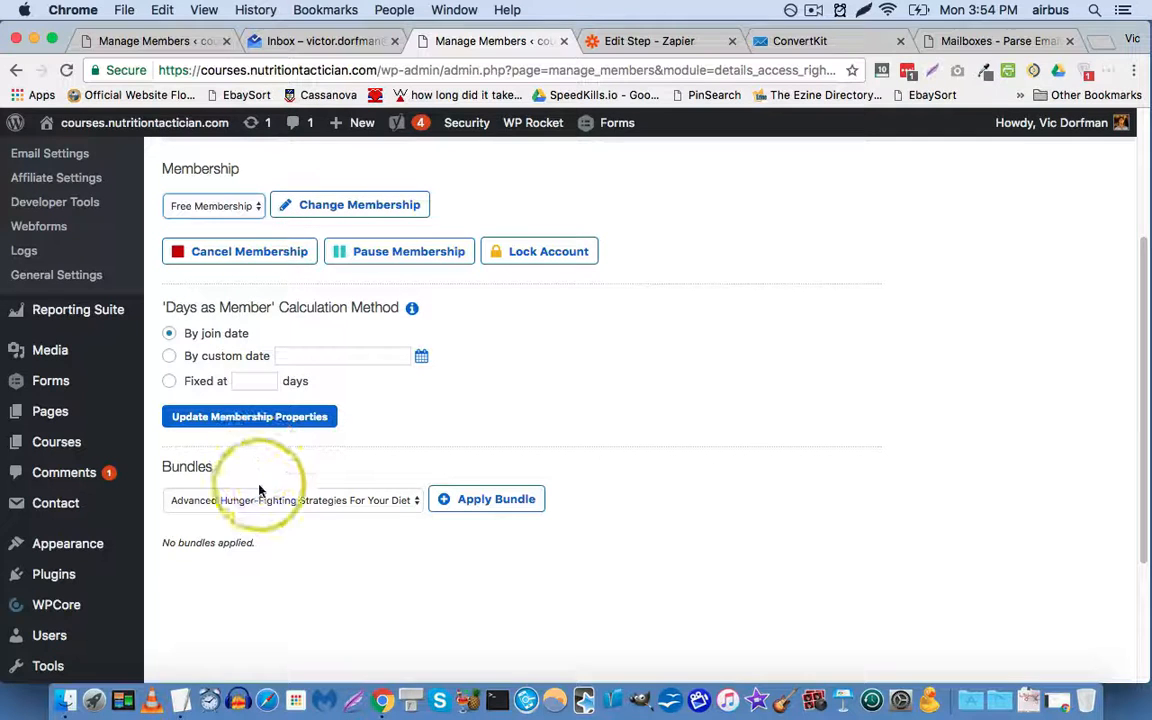
left_click(260, 499)
left_click(440, 527)
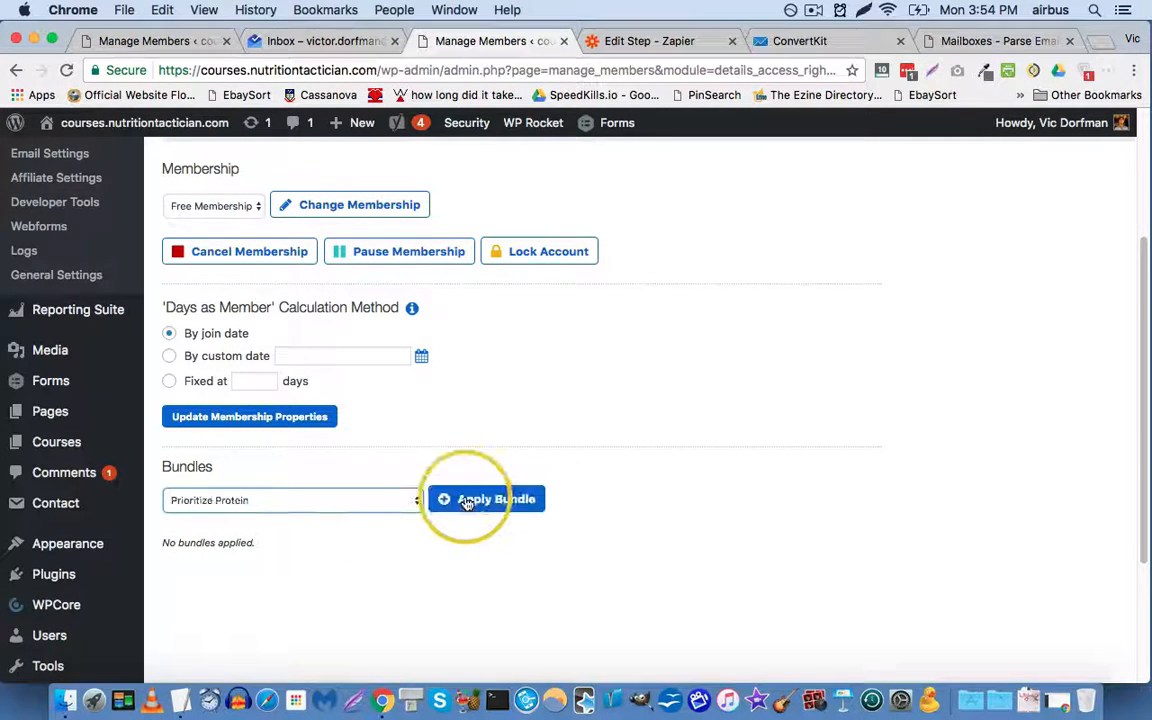
left_click(467, 502)
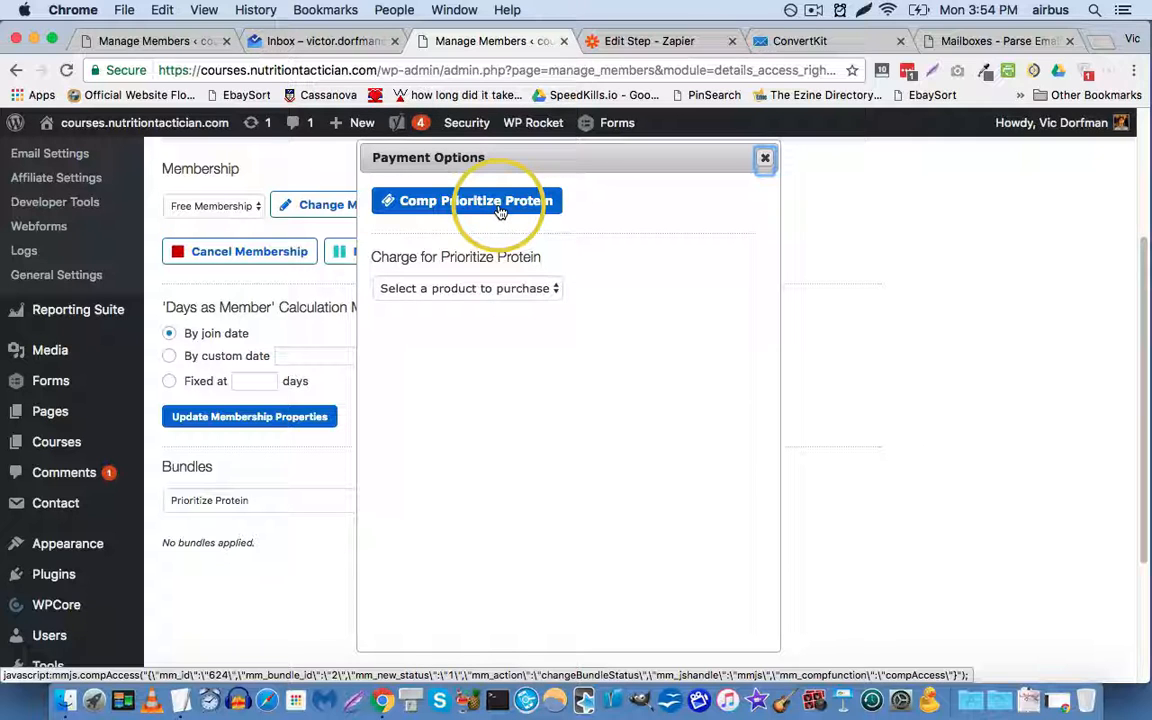
left_click(500, 212)
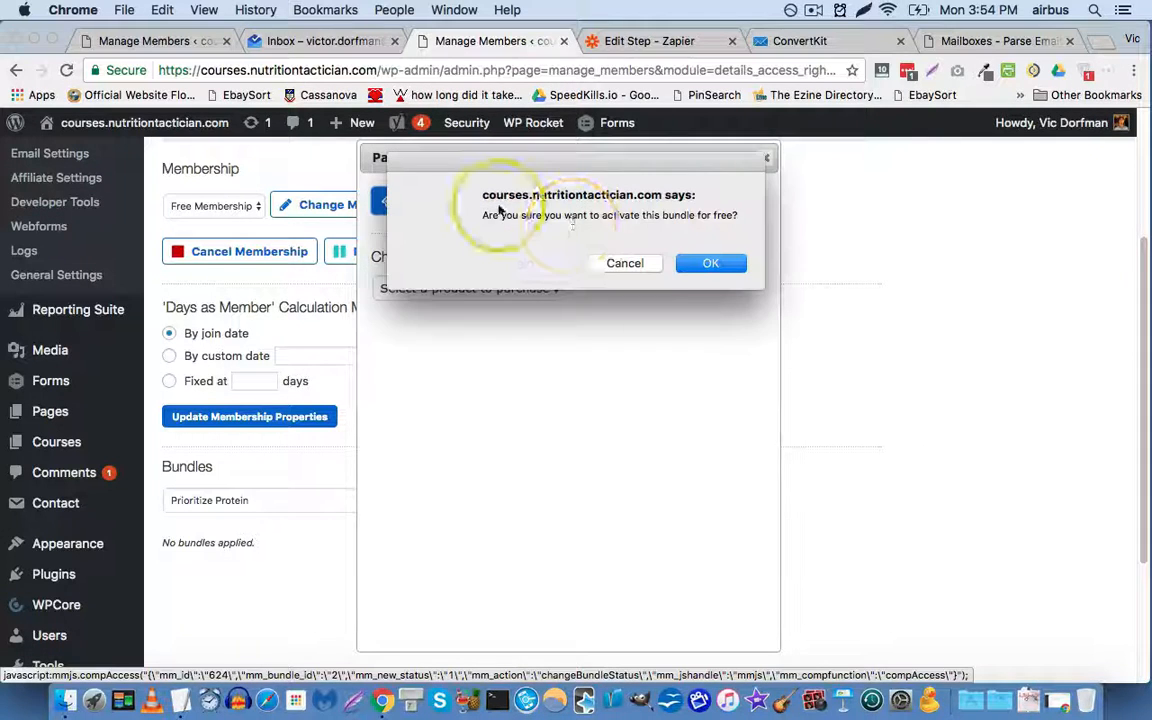
left_click(728, 264)
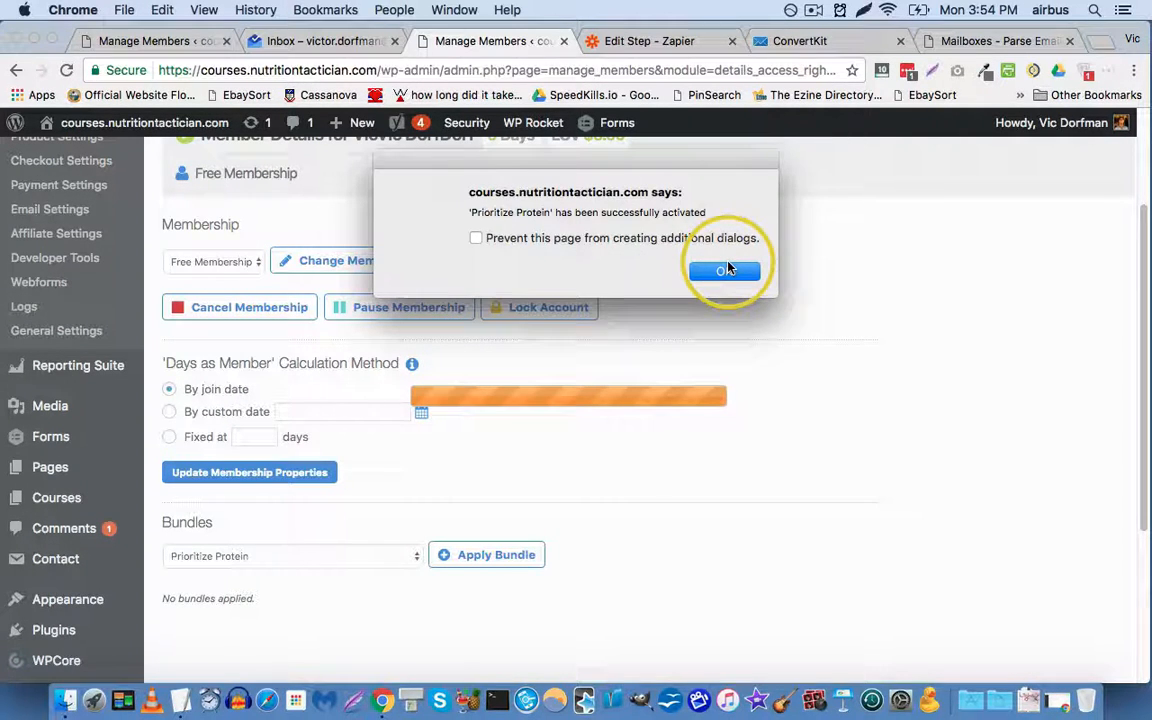
left_click(728, 268)
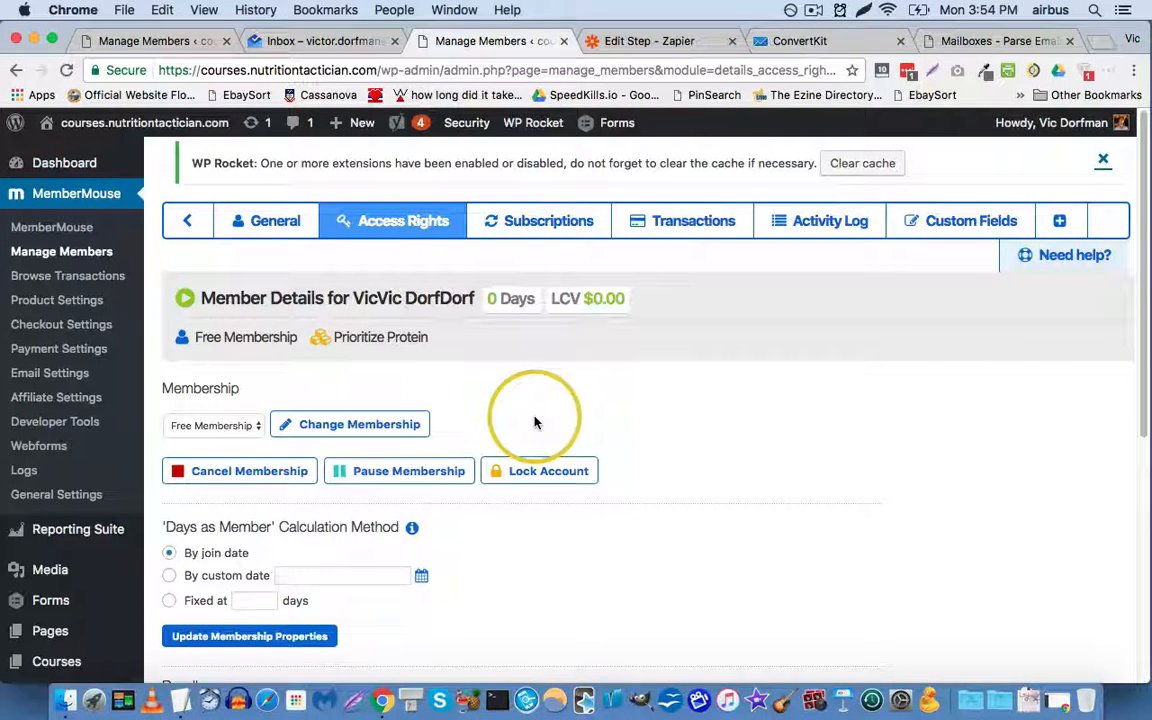
scroll(460, 385, "down", 1)
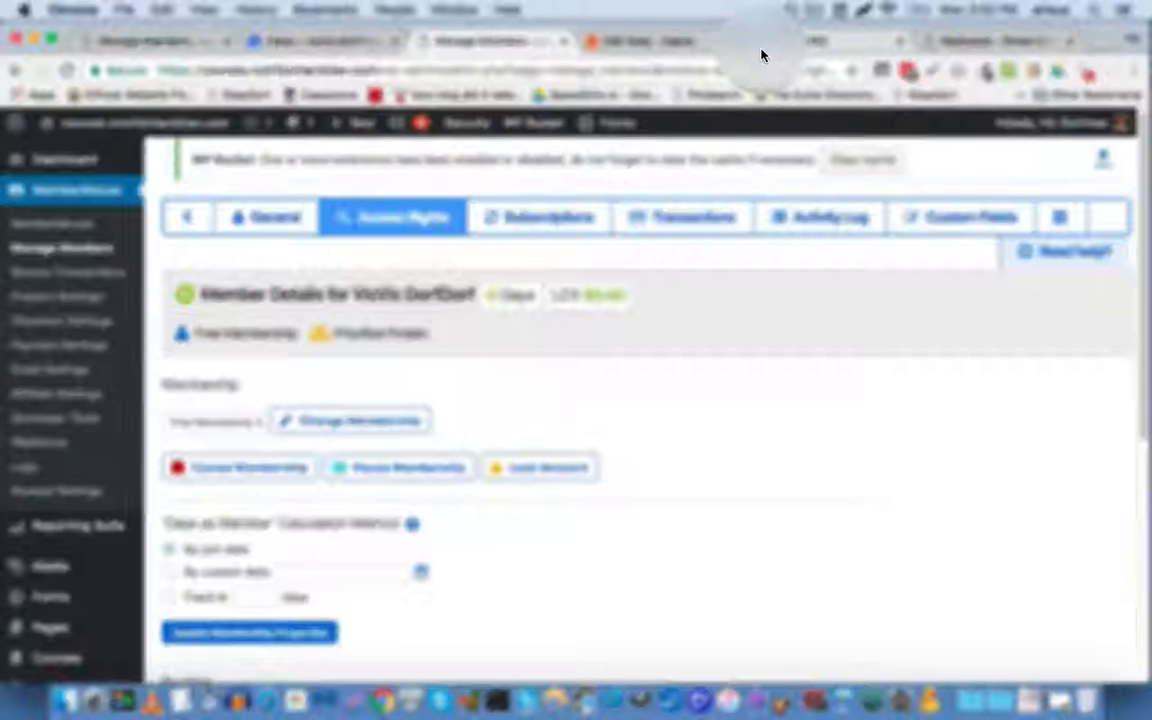
Step: Verify the ConvertKit subscriber has the Purchased Prioritize Protein Course tag, then return to Zapier
left_click(762, 46)
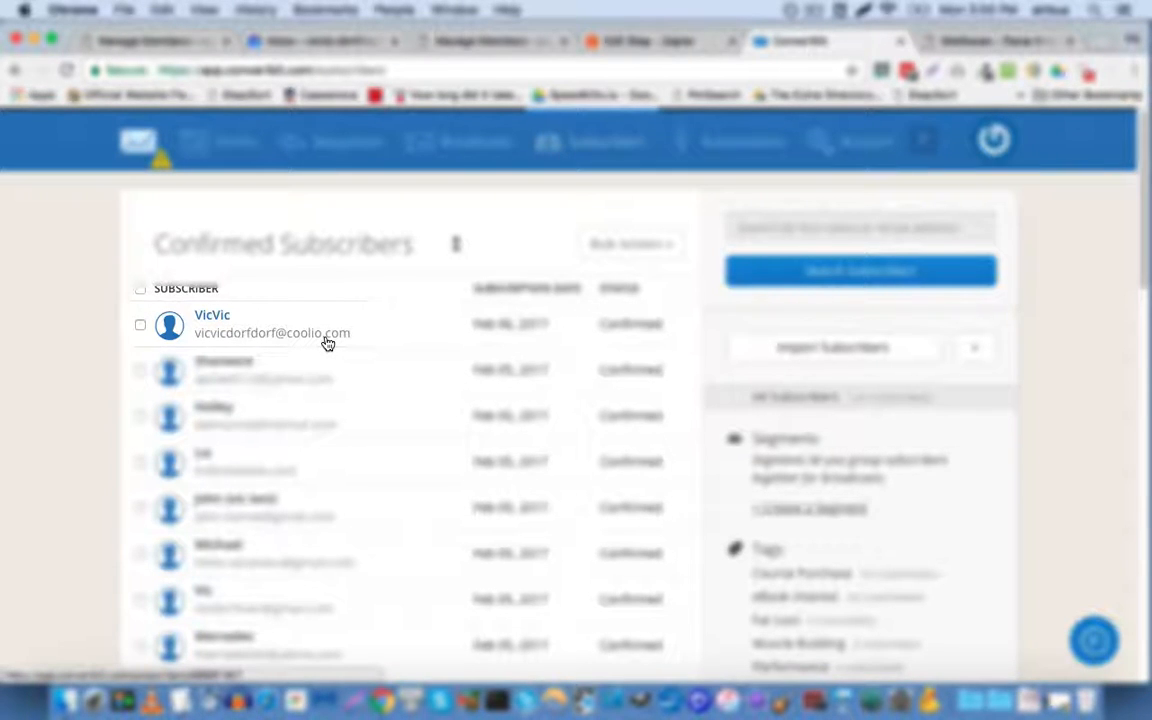
left_click(327, 343)
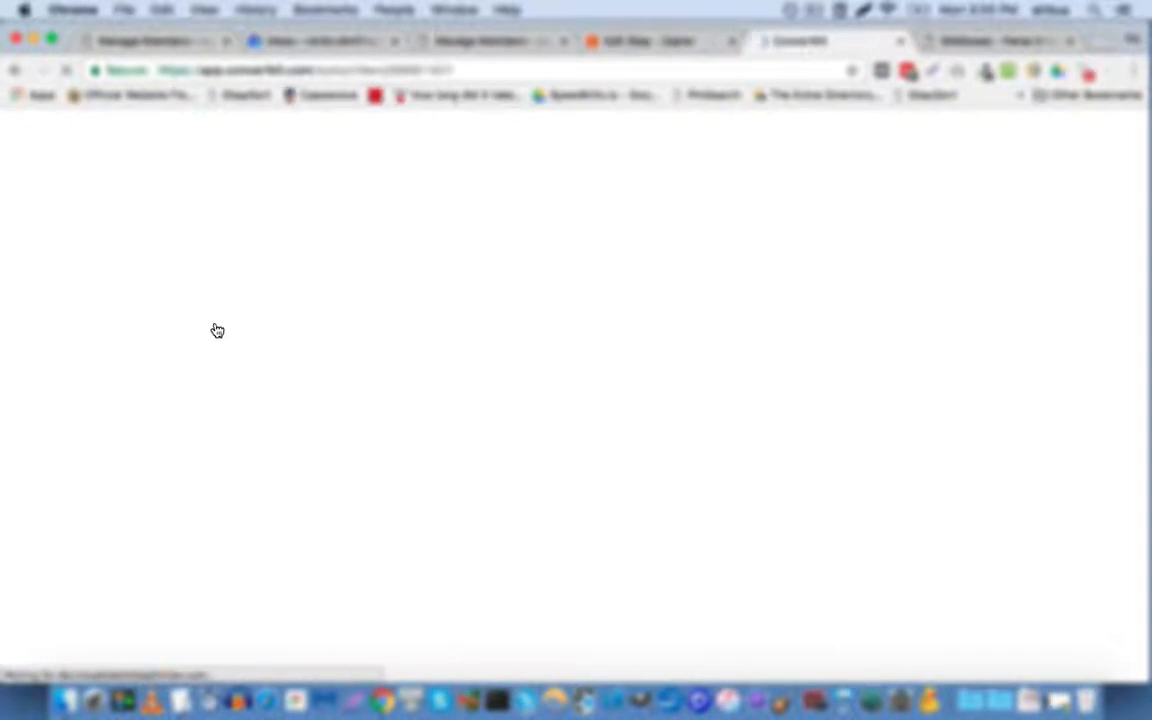
scroll(195, 333, "down", 5)
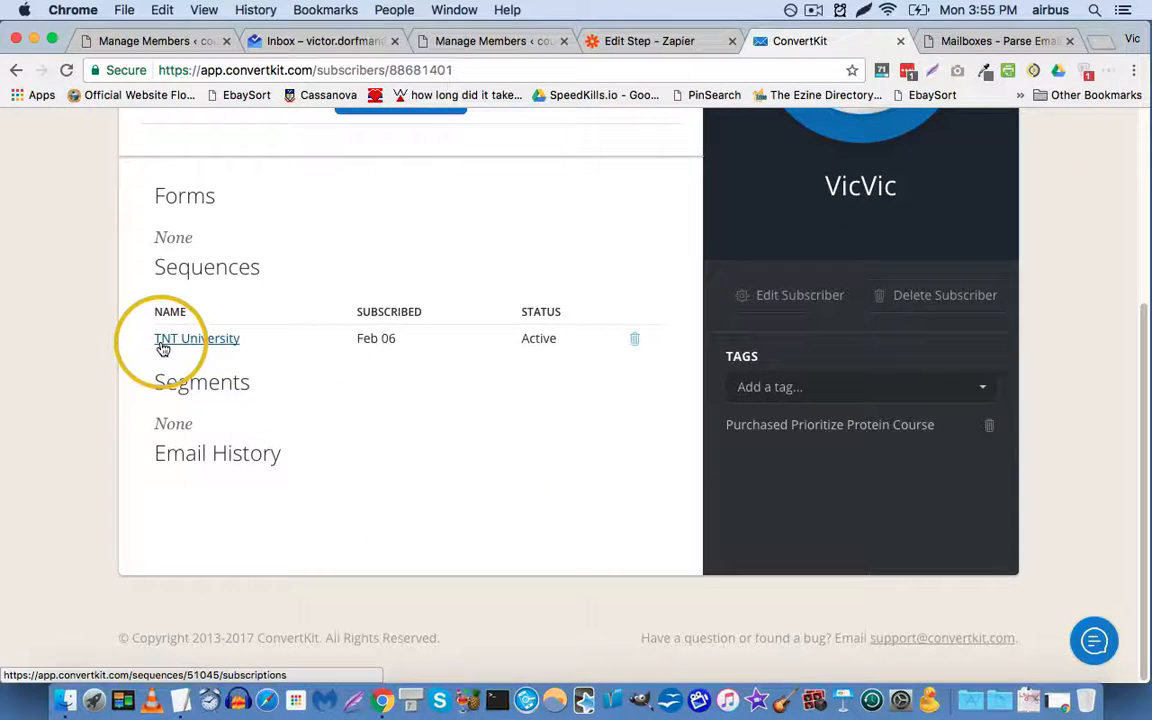
triple_click(771, 424)
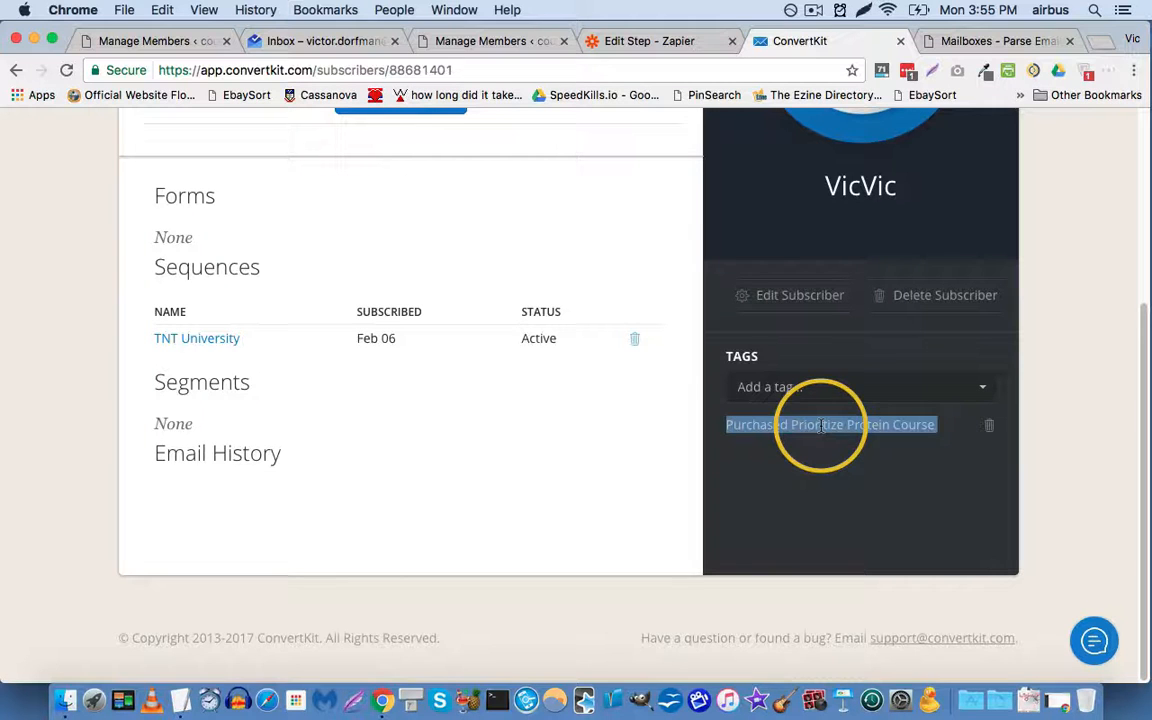
left_click(672, 41)
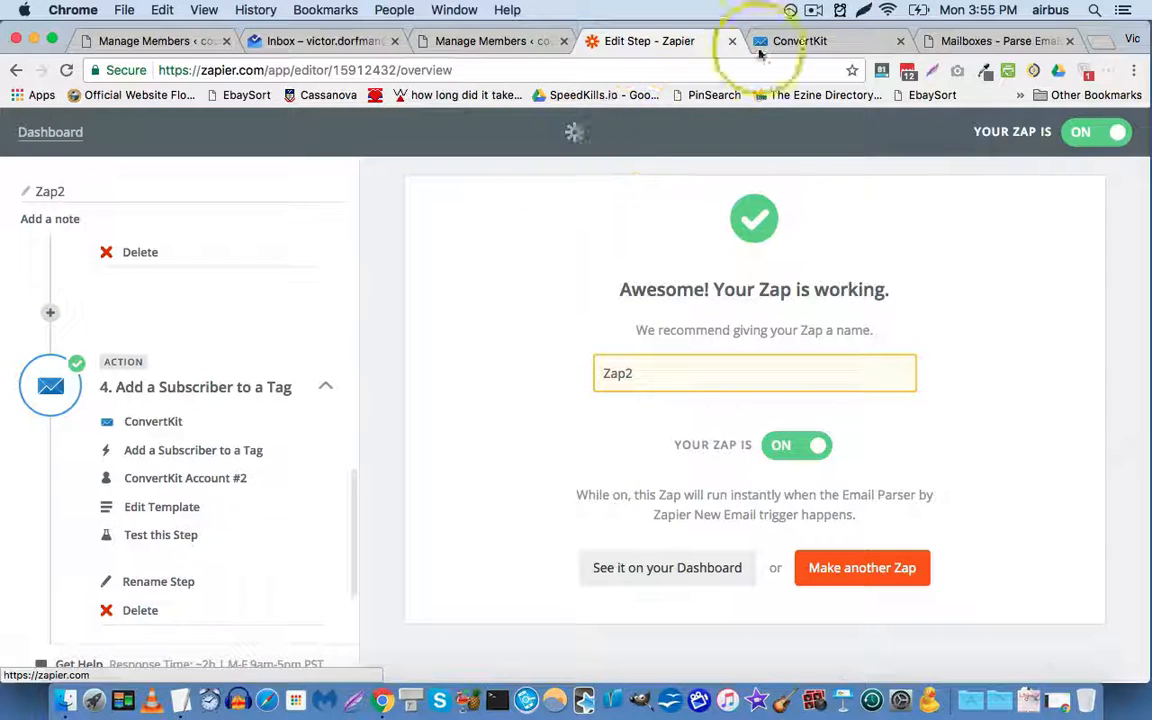
left_click(790, 42)
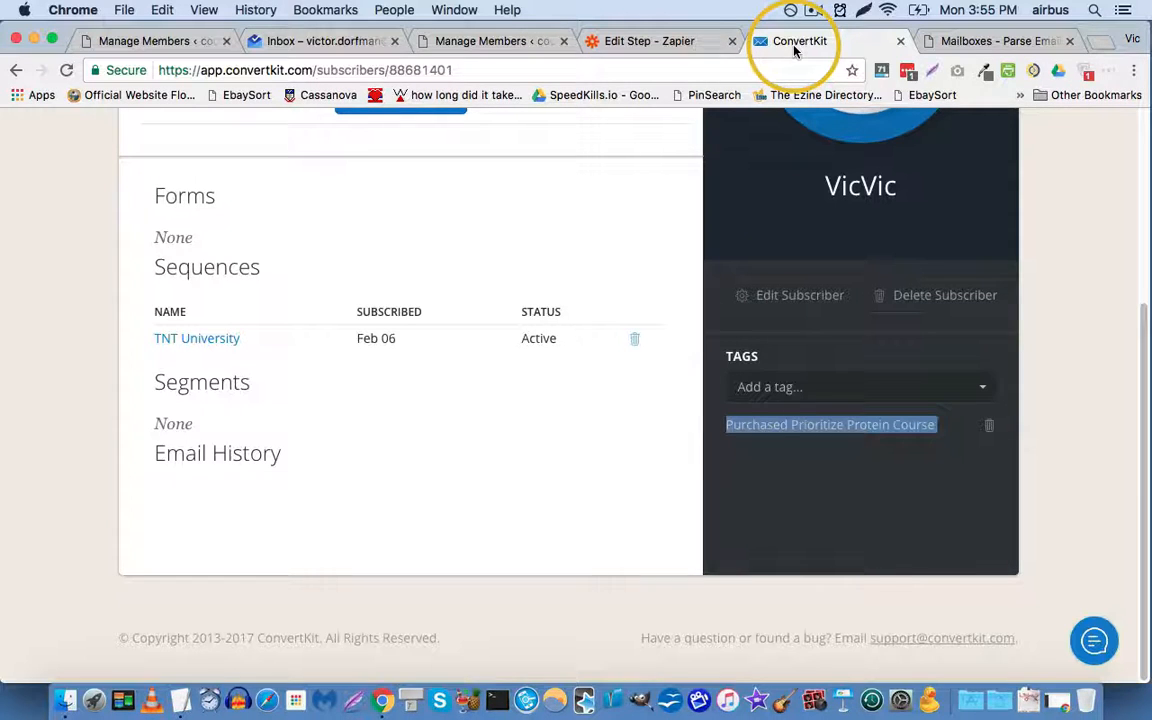
left_click(663, 41)
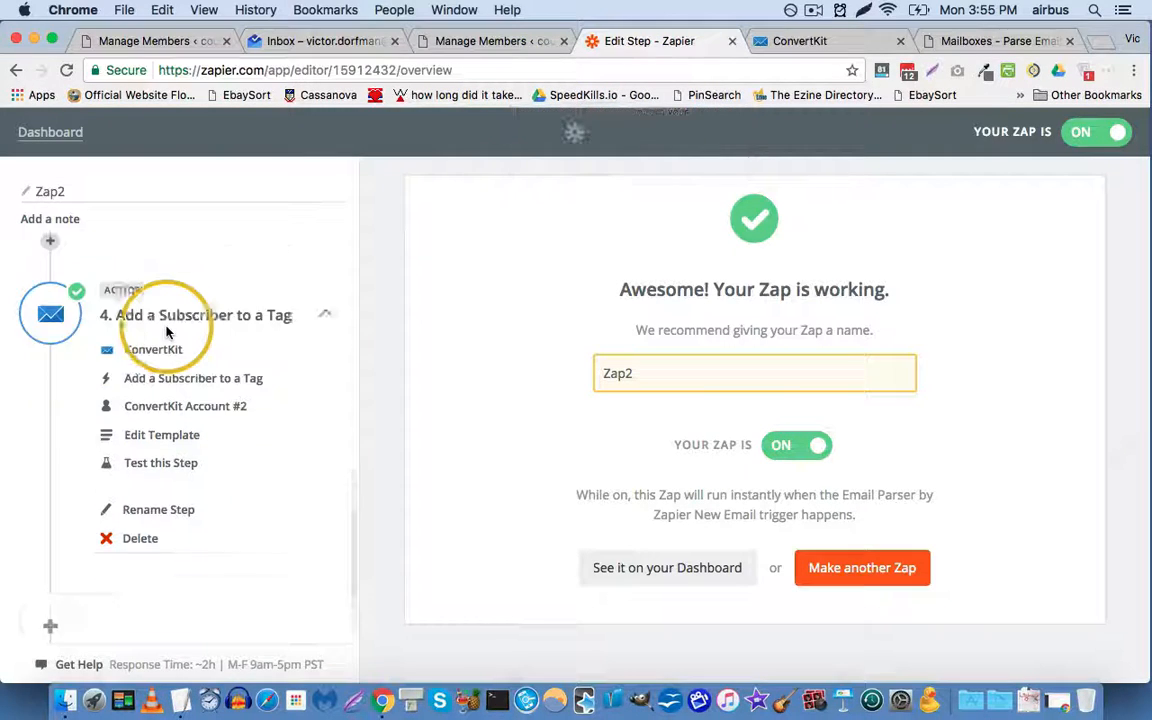
scroll(155, 350, "down", 3)
scroll(149, 360, "up", 5)
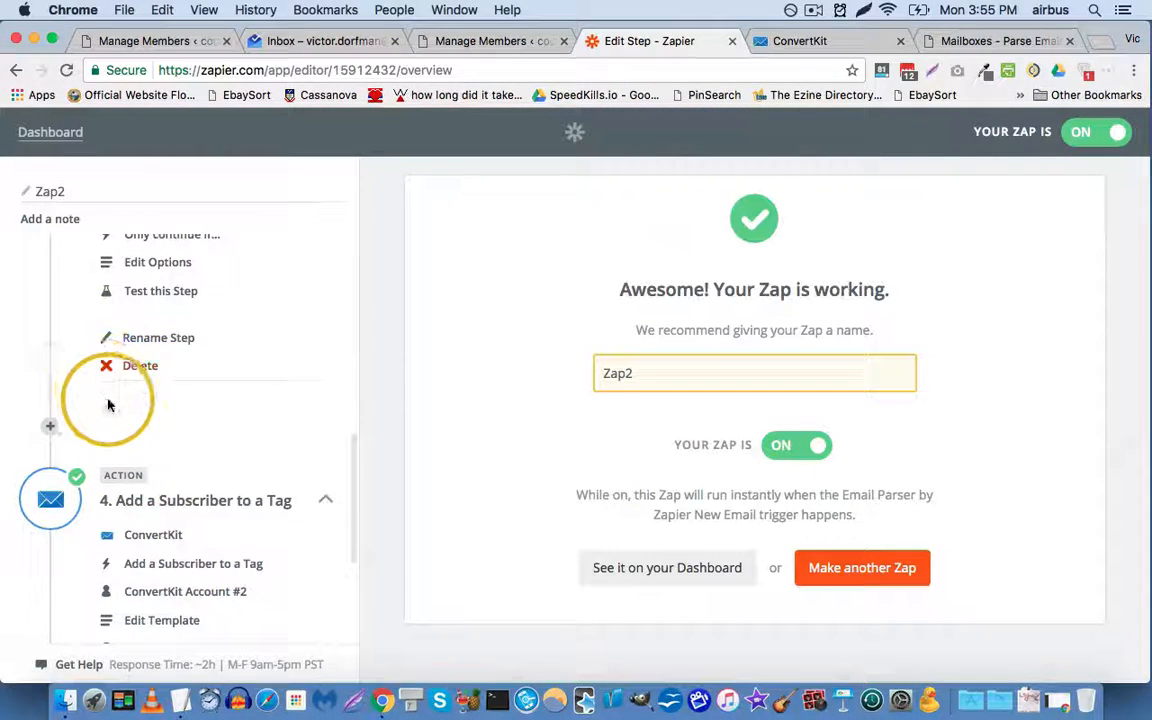
scroll(108, 404, "down", 3)
scroll(99, 405, "up", 7)
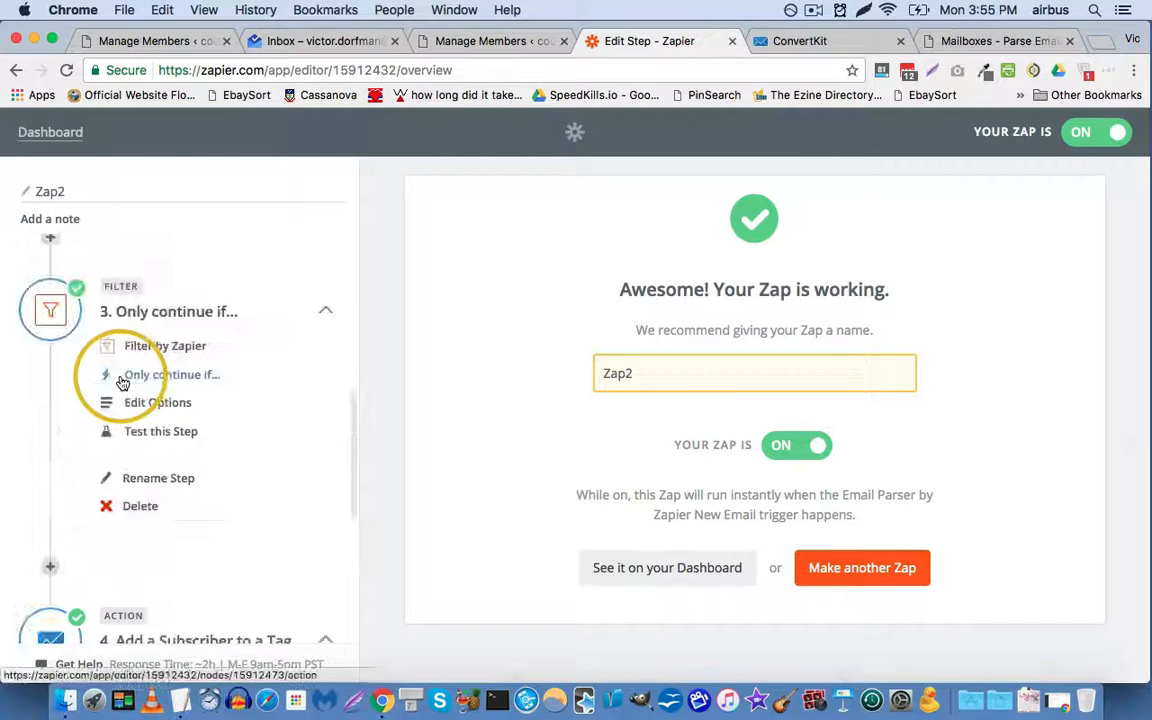
scroll(108, 410, "down", 5)
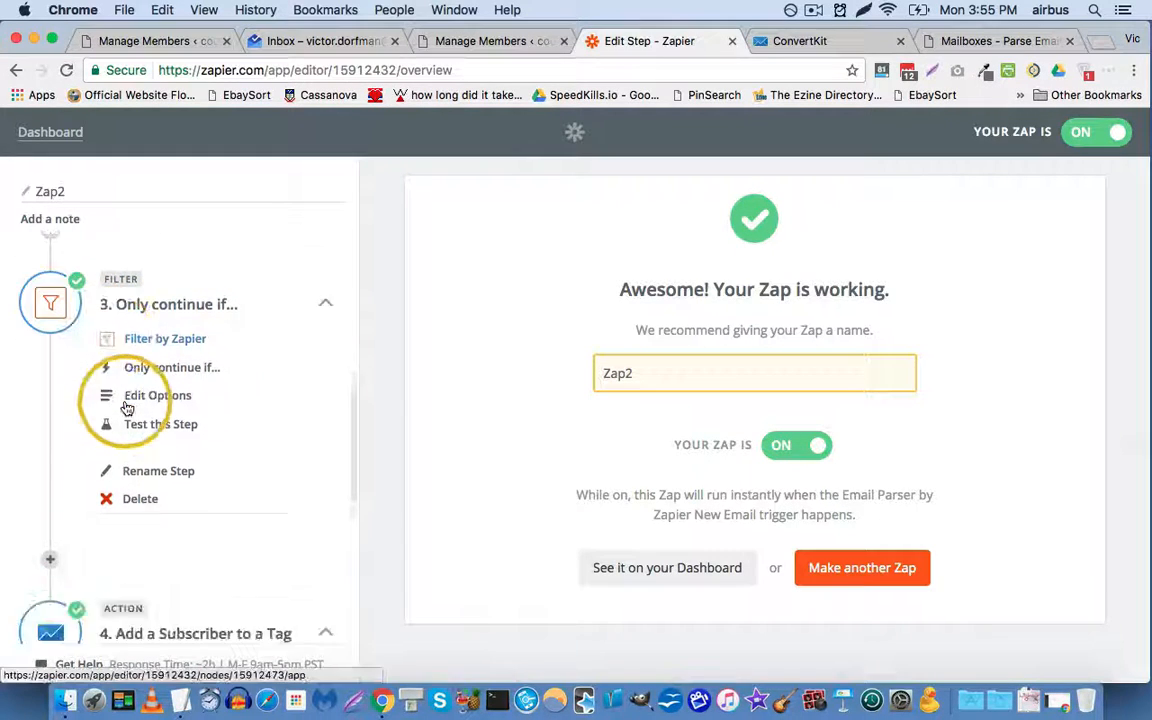
scroll(110, 470, "down", 3)
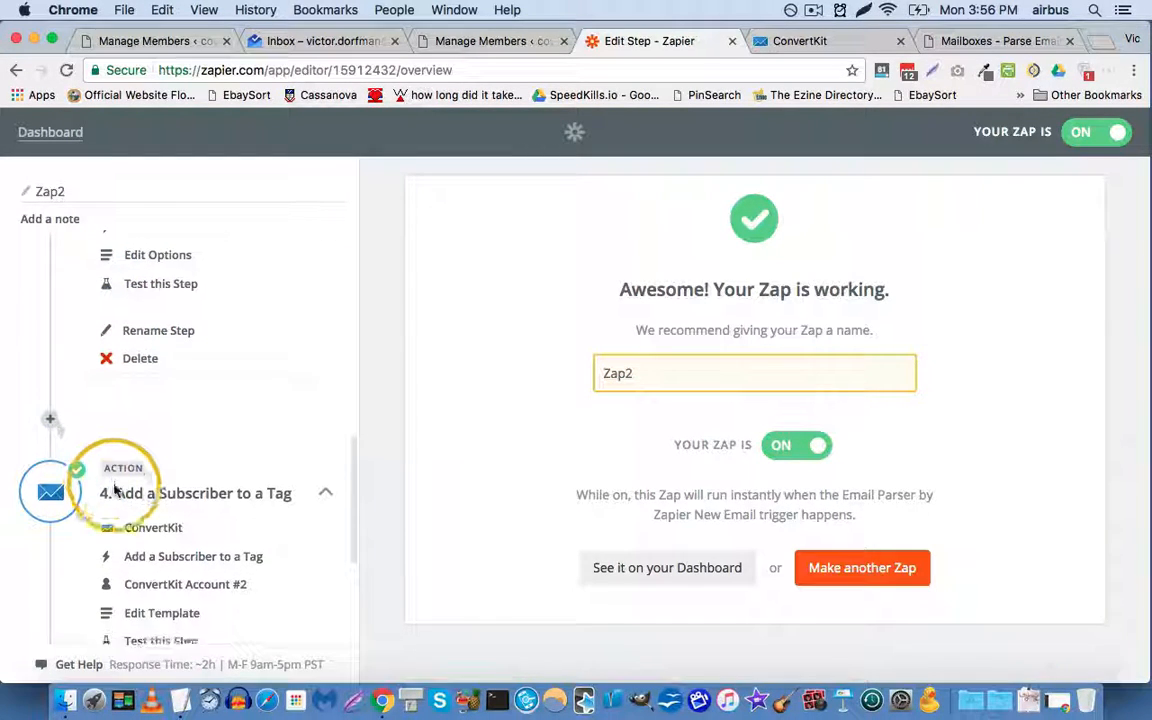
scroll(90, 500, "down", 3)
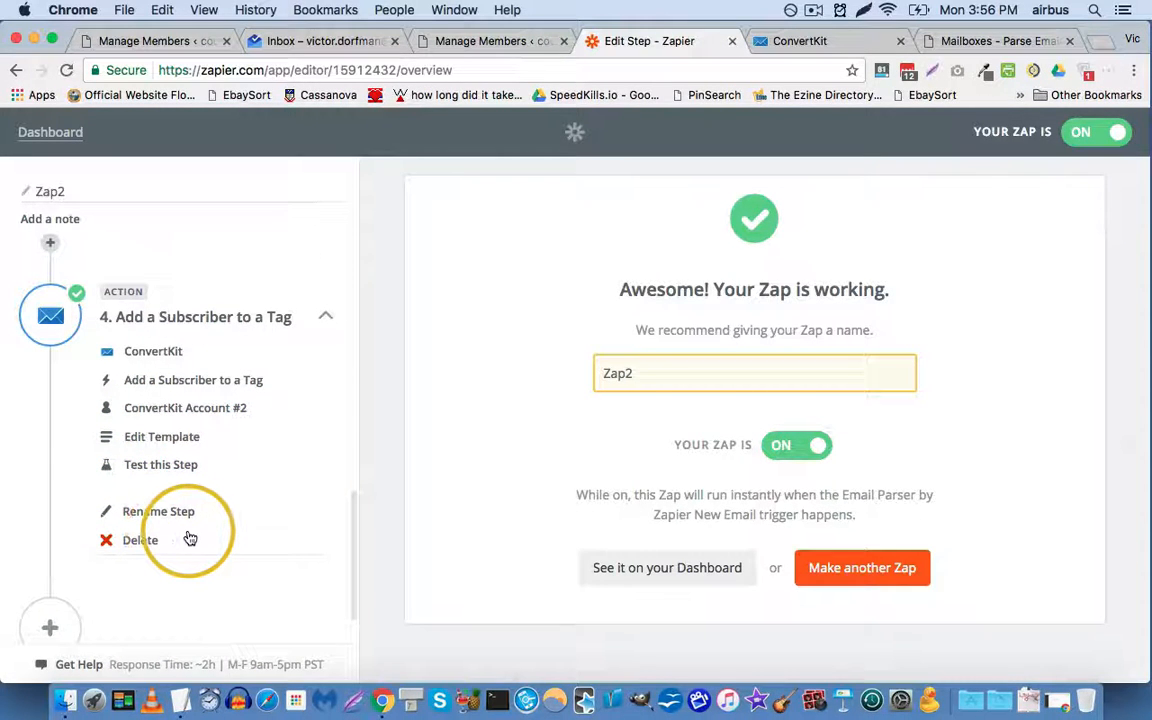
scroll(80, 420, "up", 10)
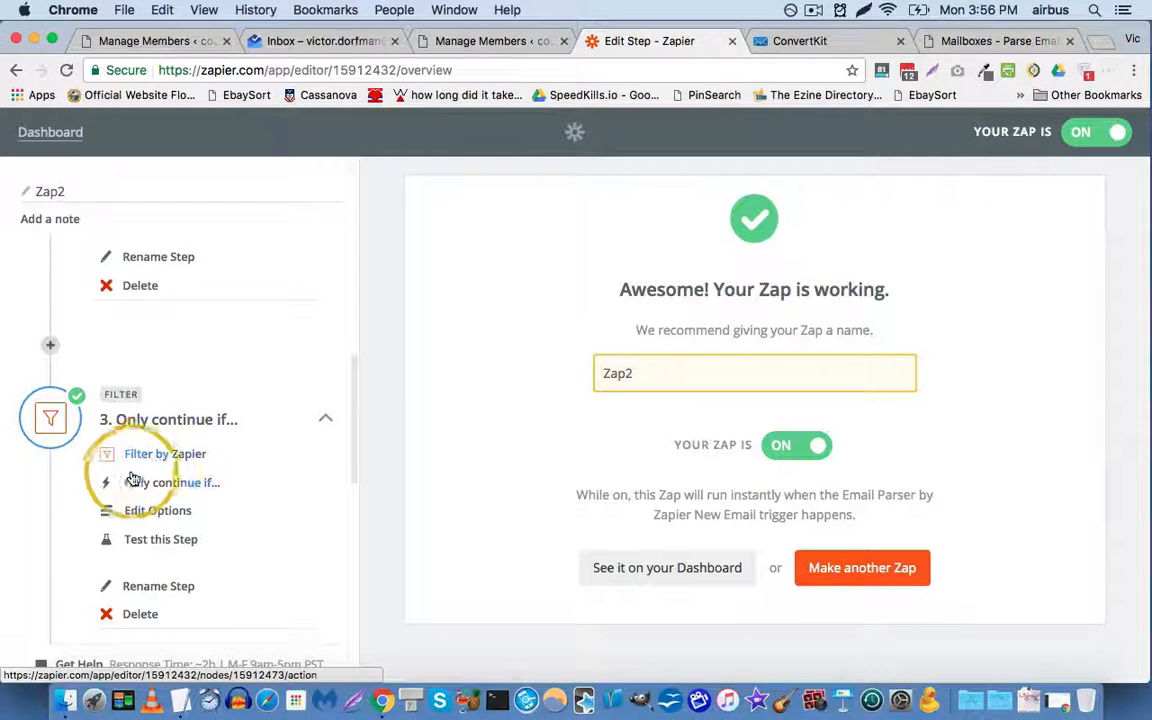
scroll(115, 470, "down", 1)
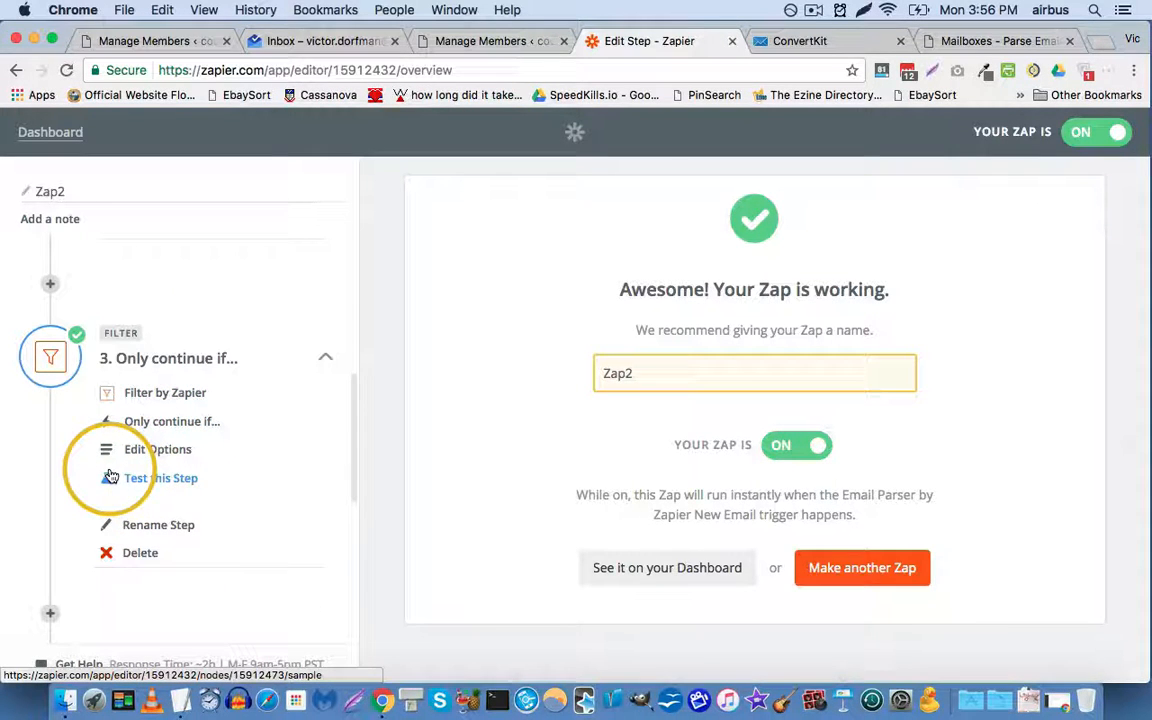
scroll(113, 540, "down", 2)
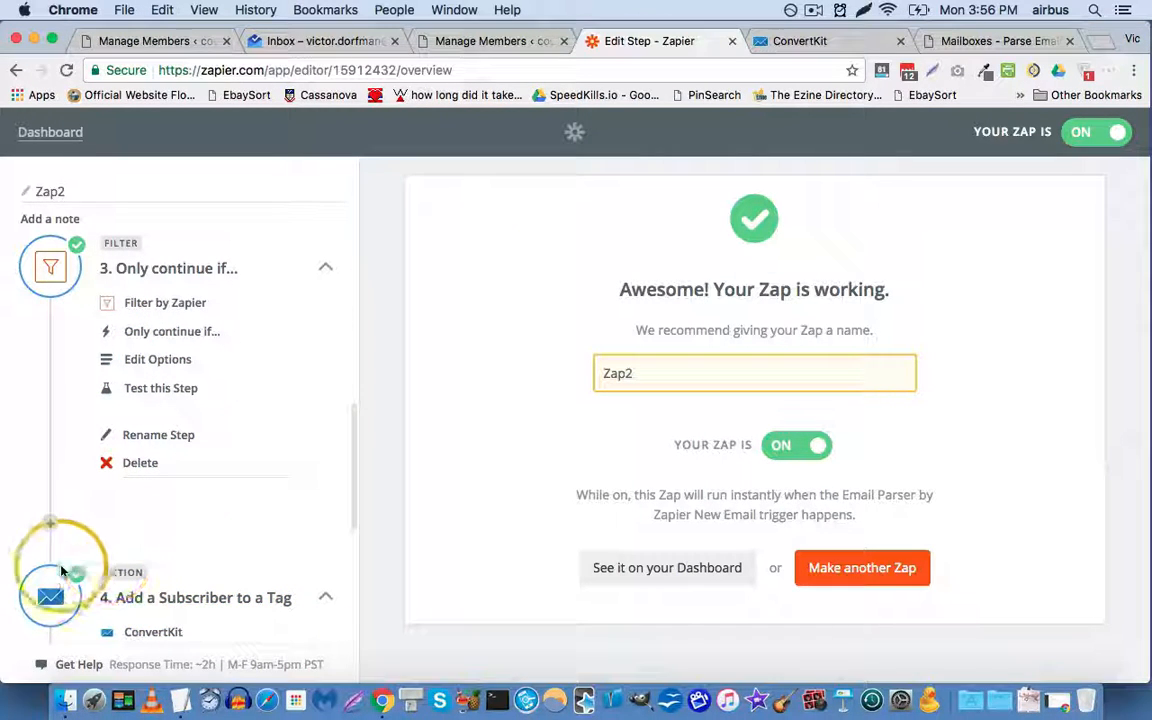
scroll(55, 570, "down", 3)
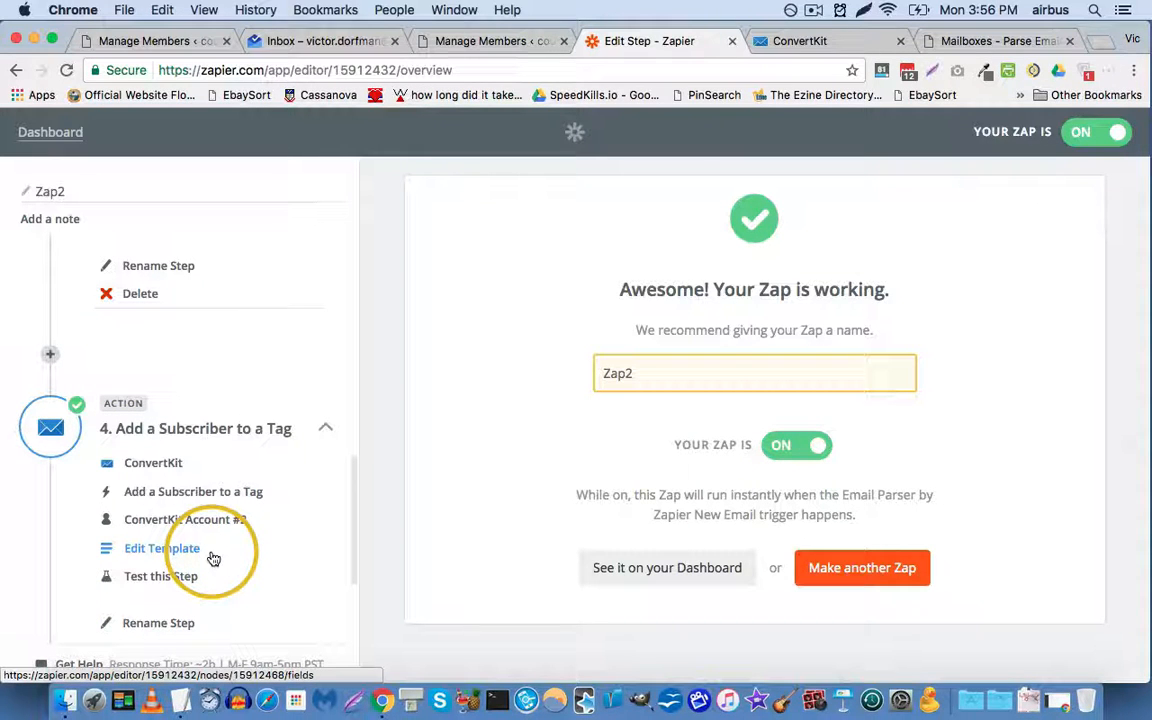
scroll(141, 522, "down", 1)
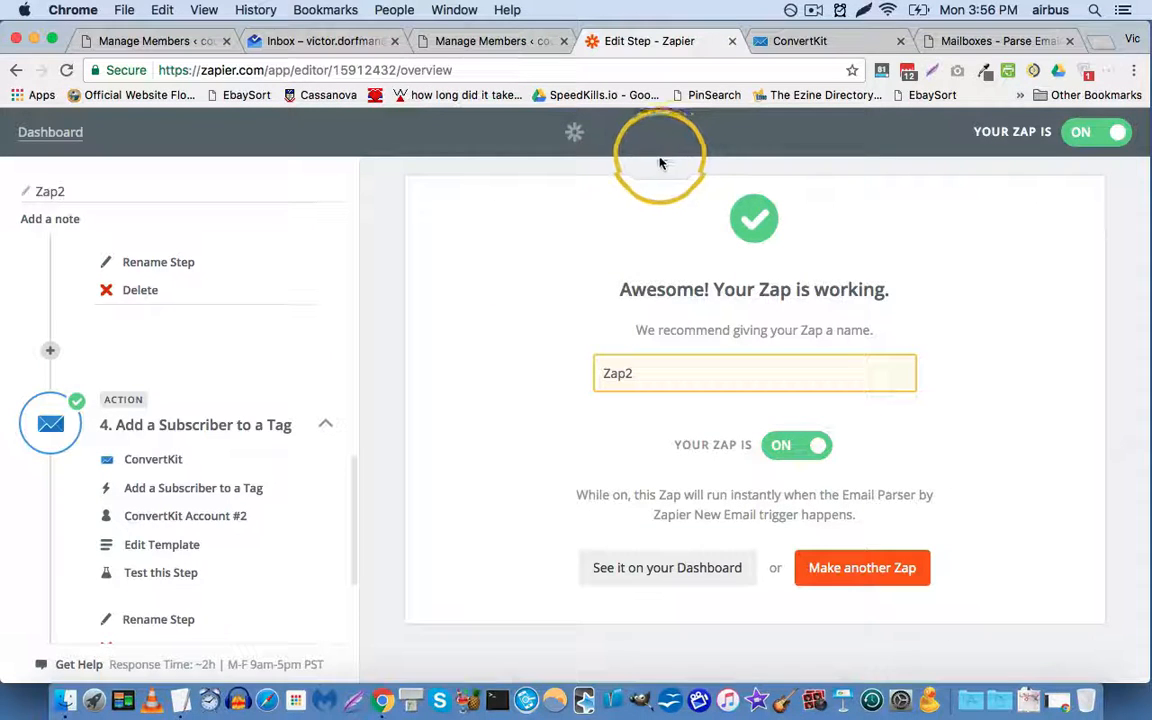
left_click(812, 9)
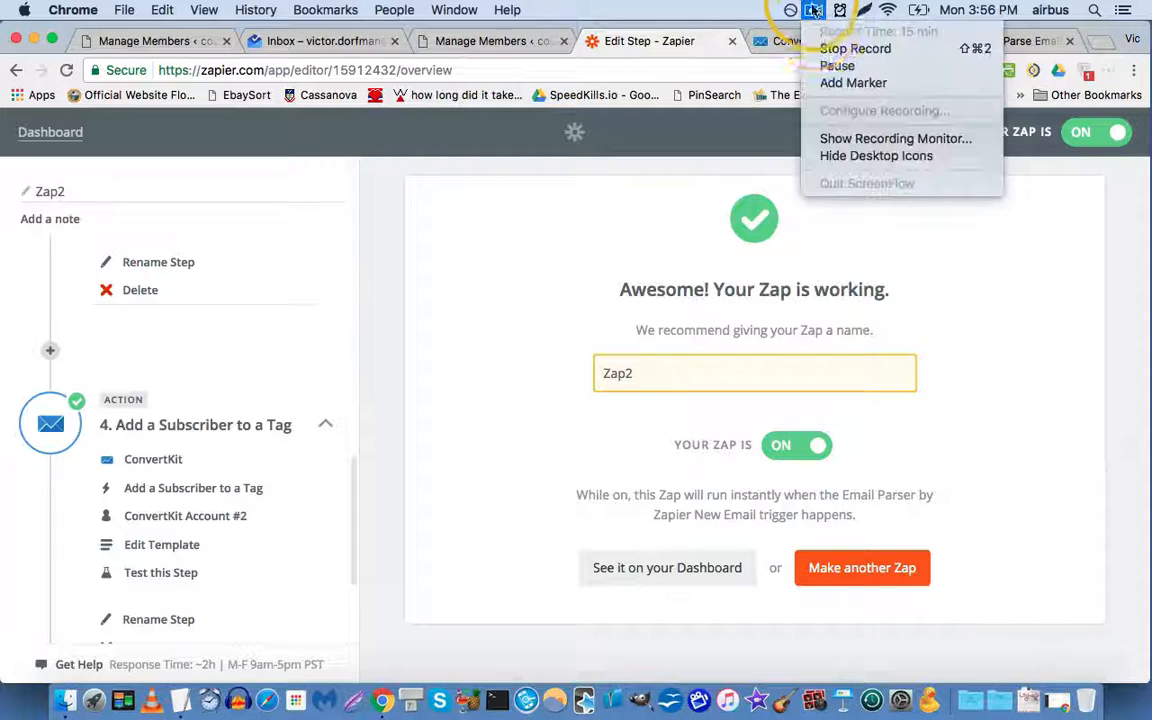